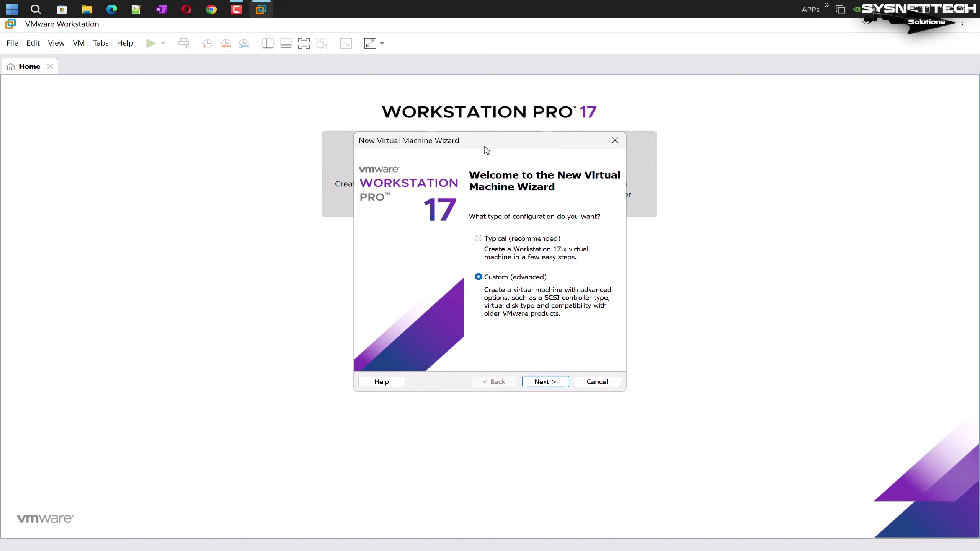
Choose the Custom (advanced) configuration and set the virtual machine's hardware compatibility to Workstation 5.x.
click(560, 384)
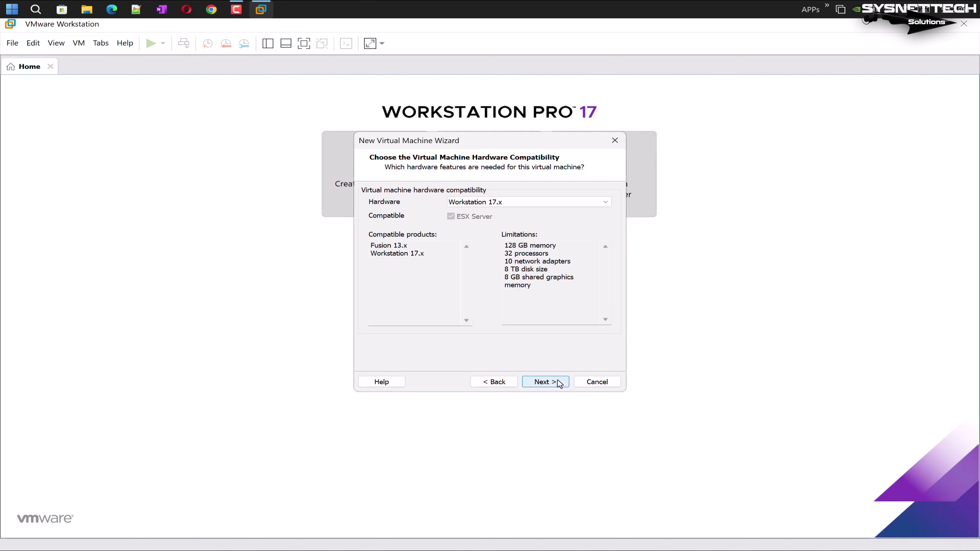
click(550, 204)
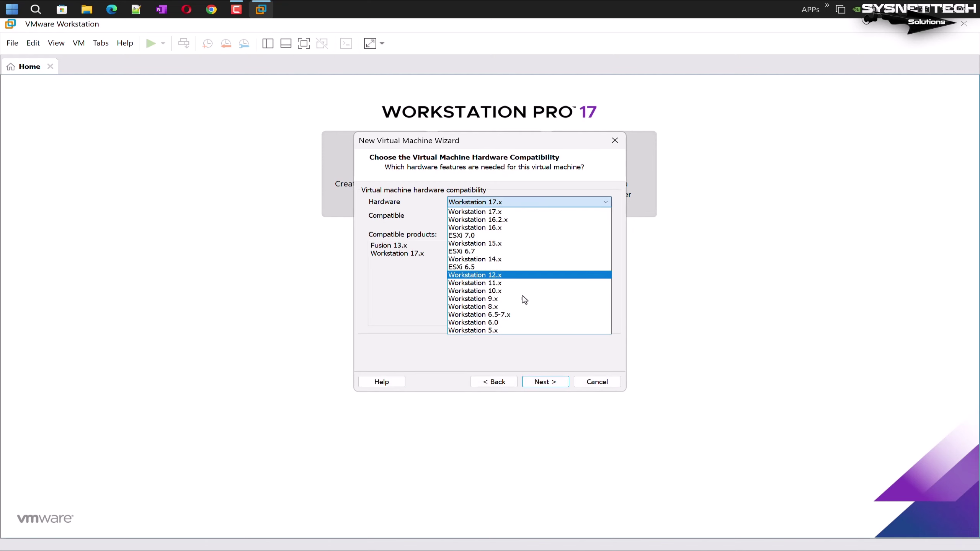
click(519, 333)
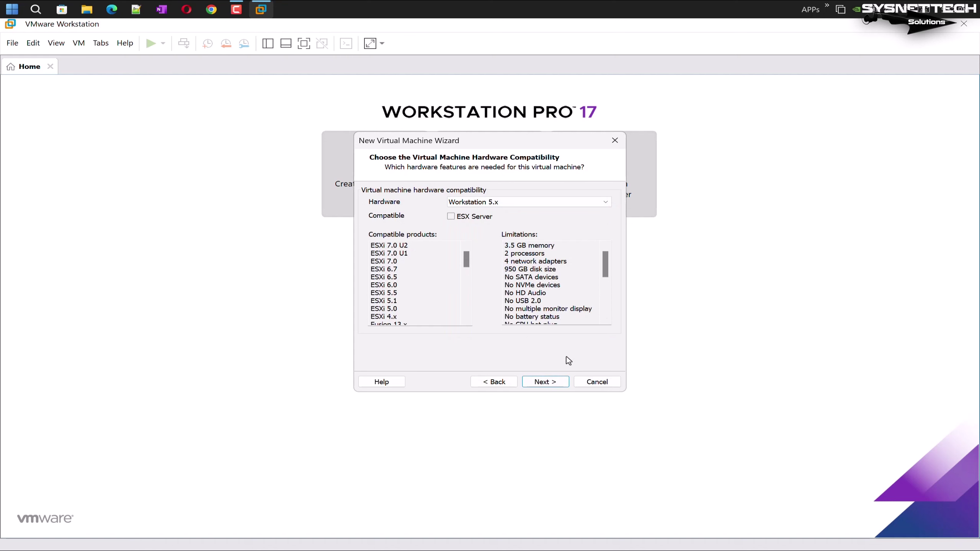
click(558, 384)
Keep Windows 98 as the guest operating system and as the virtual machine's name, with the default location.
click(558, 383)
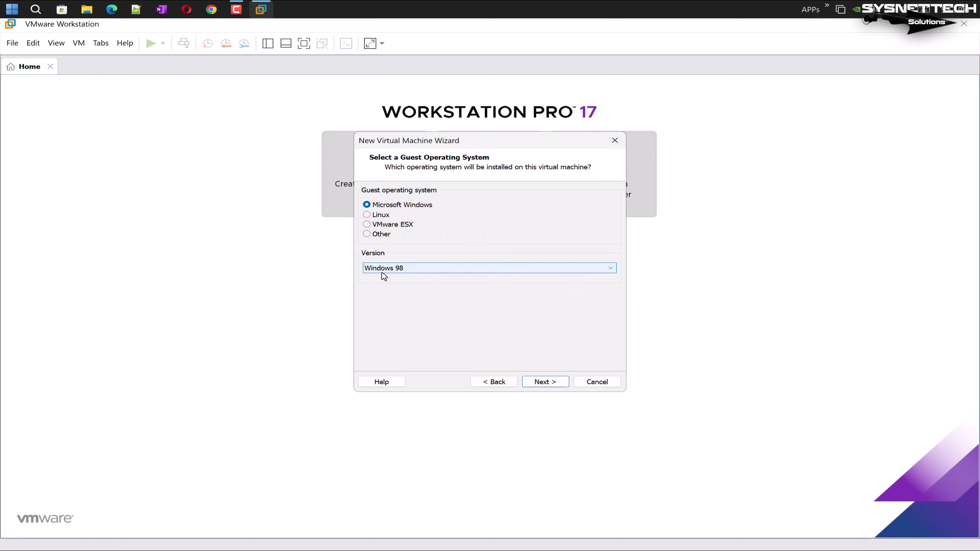
click(558, 383)
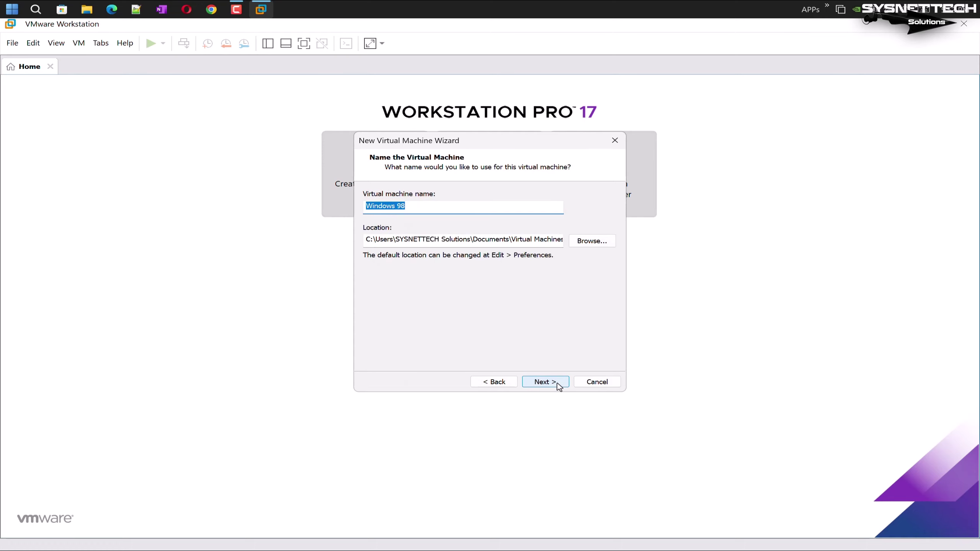
click(431, 208)
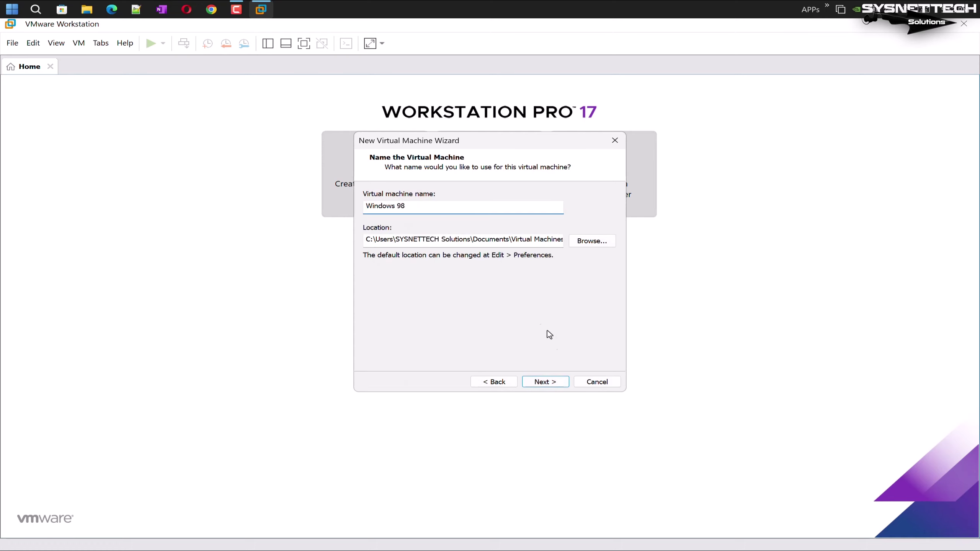
click(561, 382)
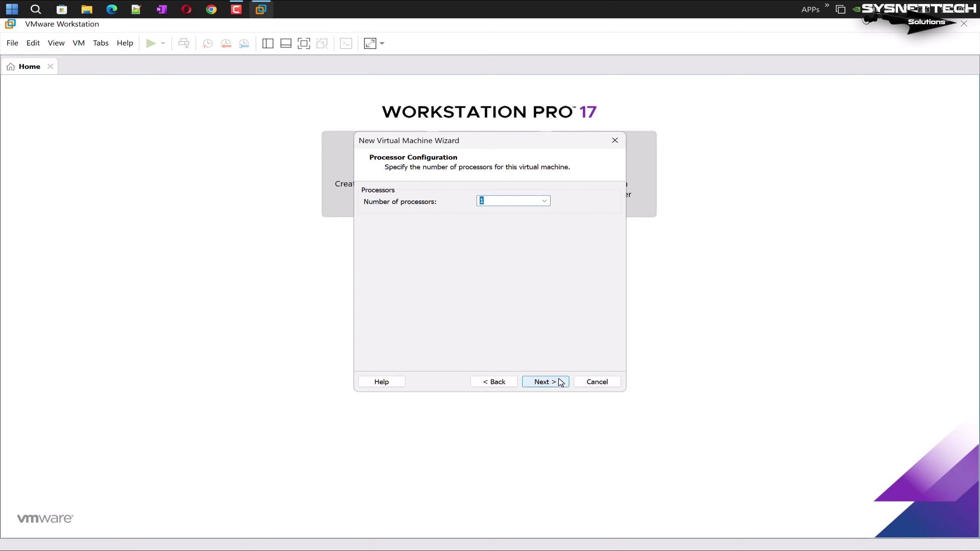
Assign 1 processor and 1024 MB of memory to the virtual machine.
click(544, 201)
click(545, 201)
click(561, 382)
click(379, 240)
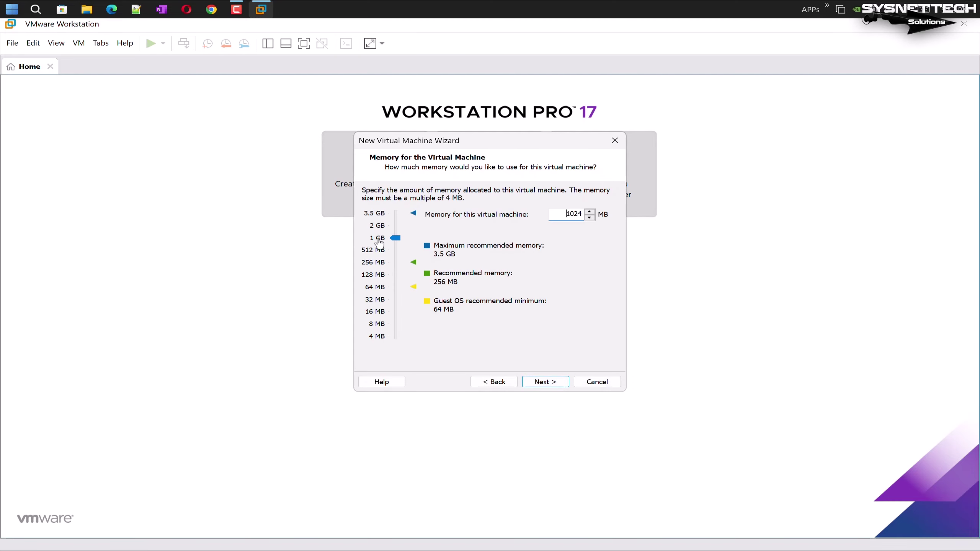
click(554, 381)
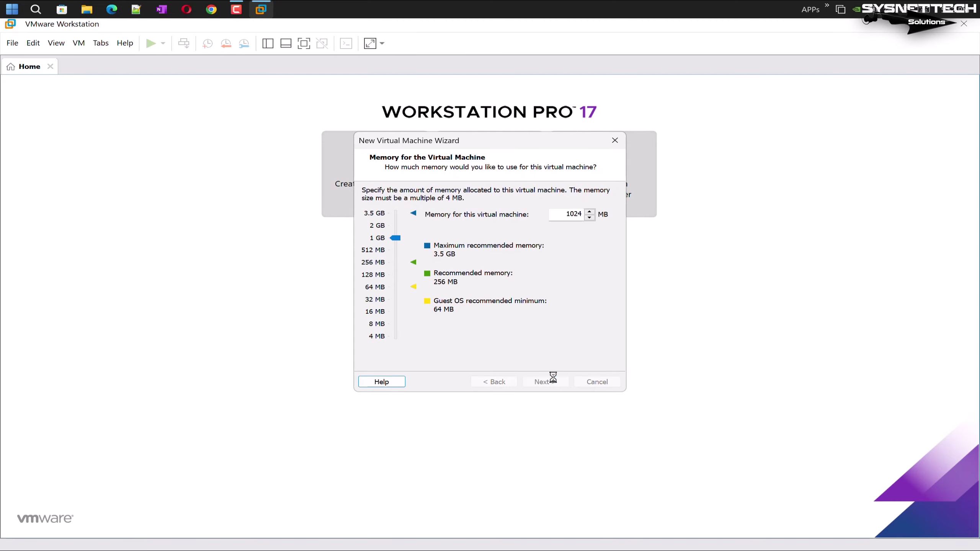
Keep the default network connection, the BusLogic SCSI controller and the IDE virtual disk type.
click(556, 383)
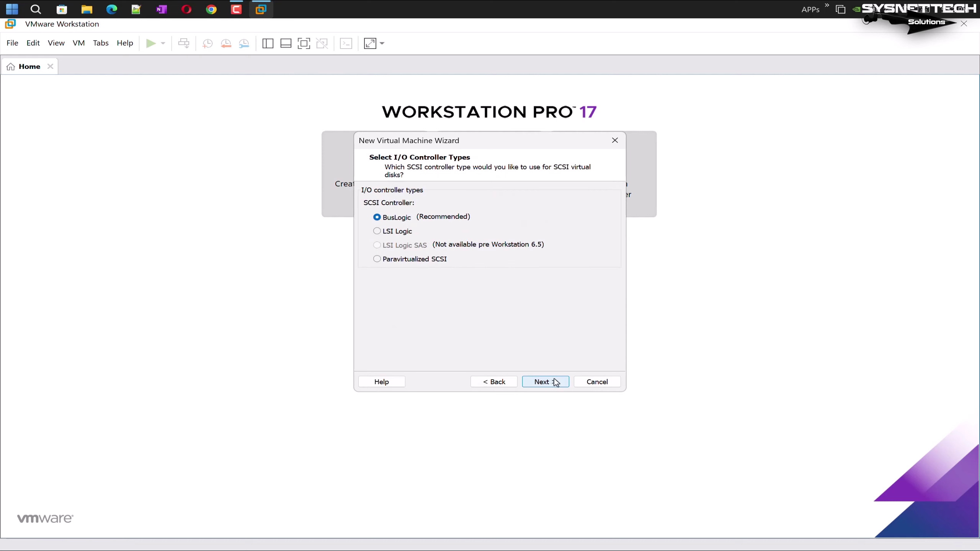
click(554, 381)
key(alt+b)
click(556, 383)
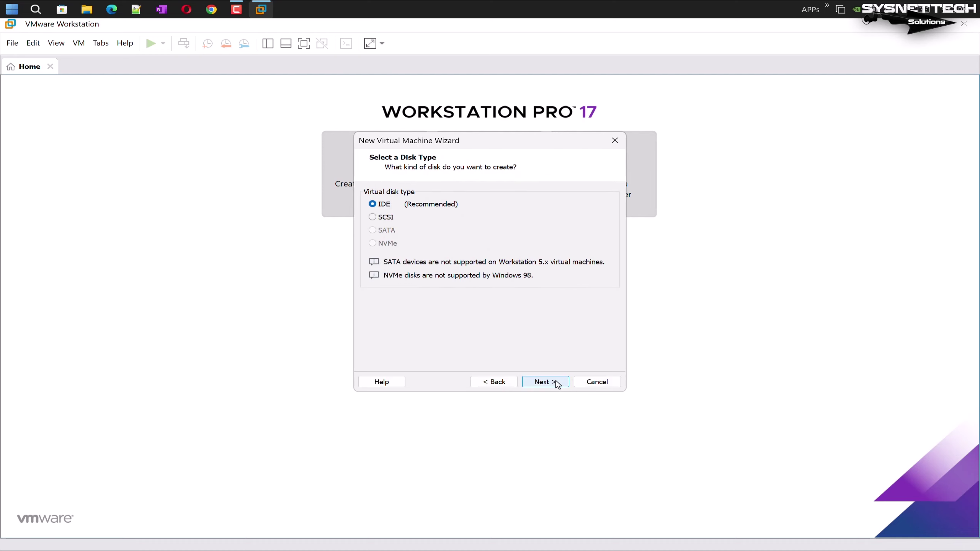
click(556, 383)
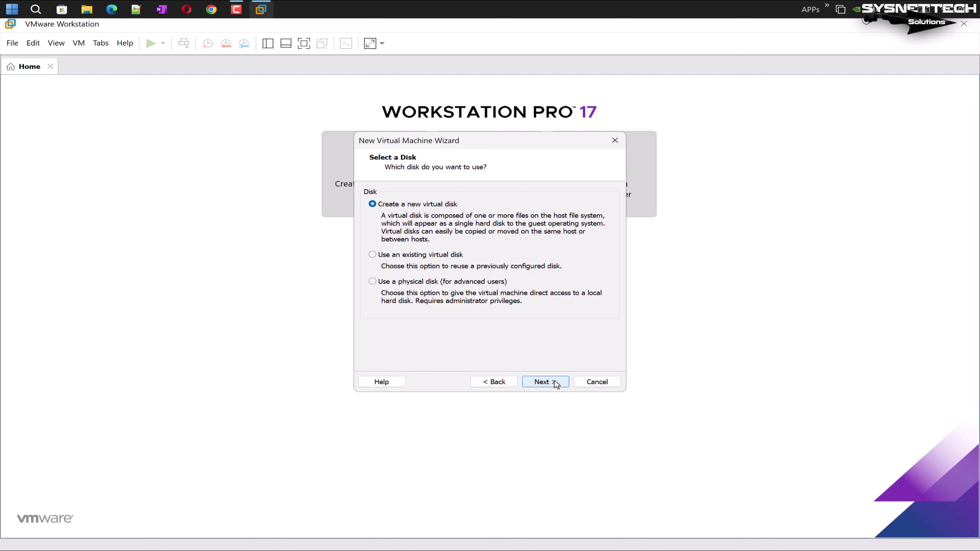
Create a new 20 GB virtual disk stored as a single file, keeping the default disk file name.
click(555, 383)
click(428, 288)
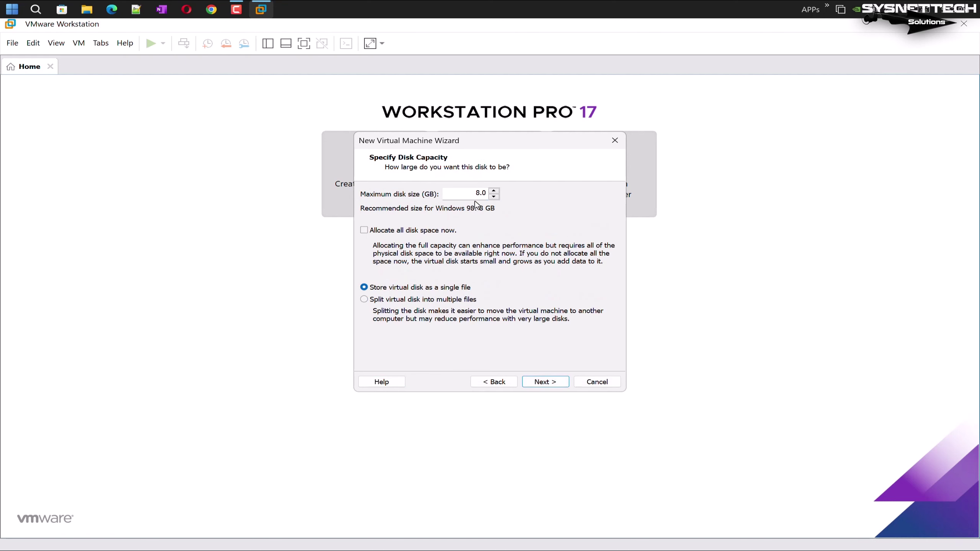
double_click(481, 193)
text(20)
click(550, 382)
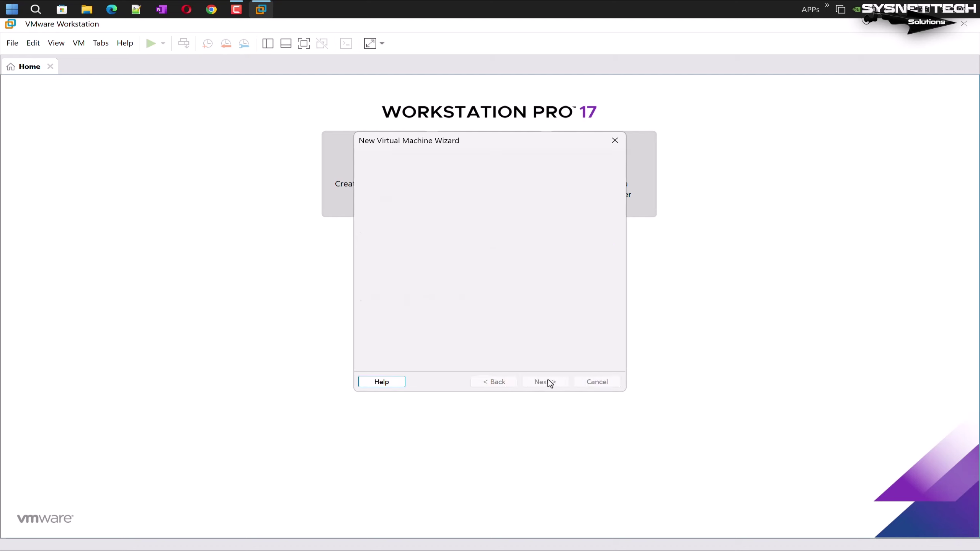
click(550, 382)
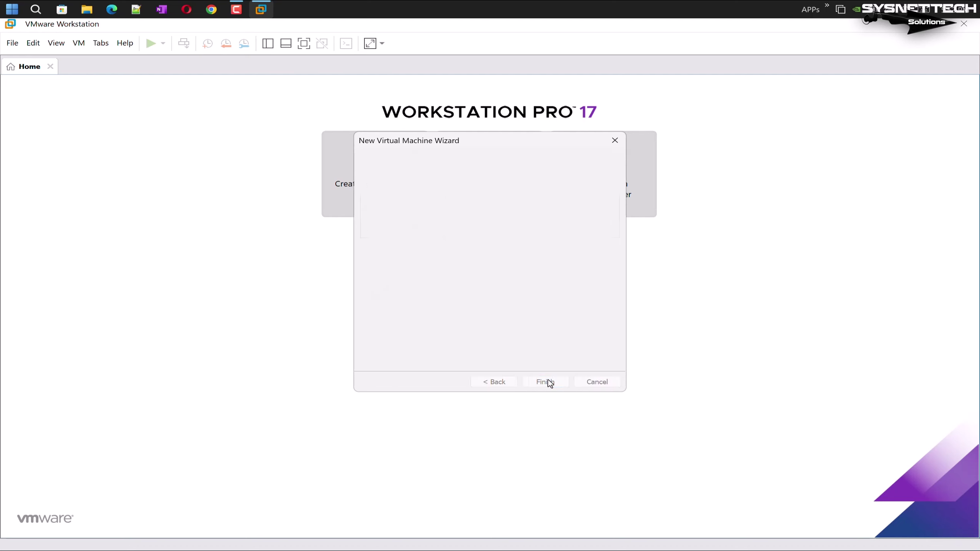
Customize the hardware so the CD/DVD drive uses the ISO image Windows 98 Second Edition.iso from the Desktop.
click(411, 312)
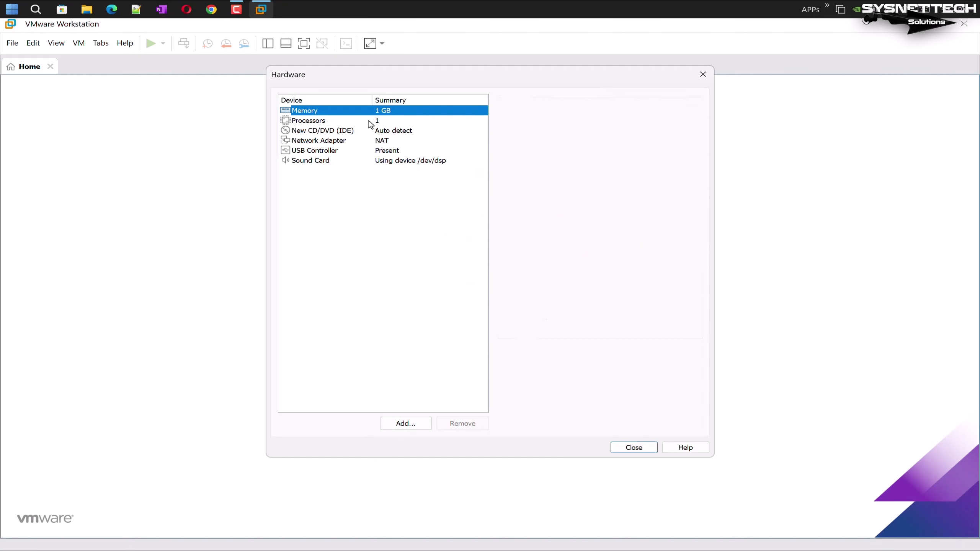
click(372, 123)
click(370, 131)
click(508, 185)
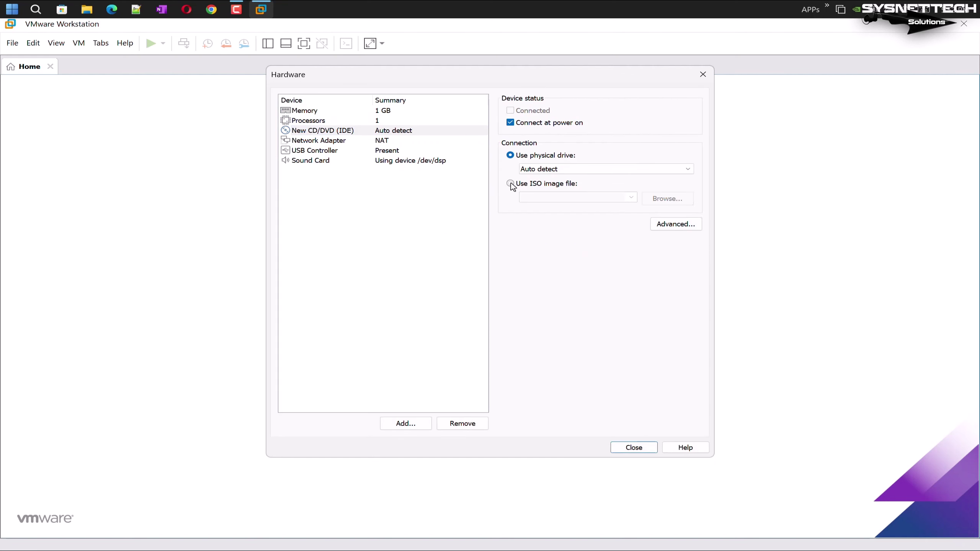
click(667, 201)
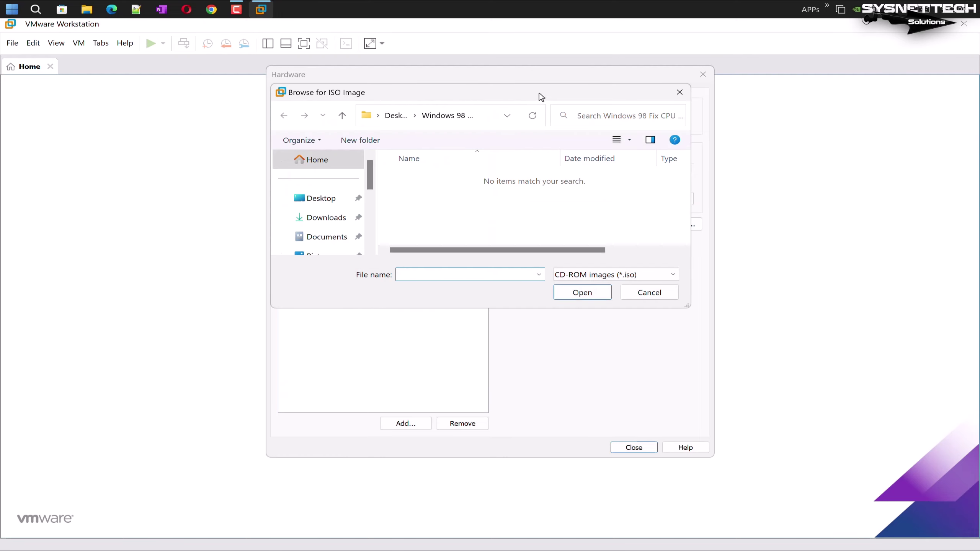
drag(540, 96, 539, 234)
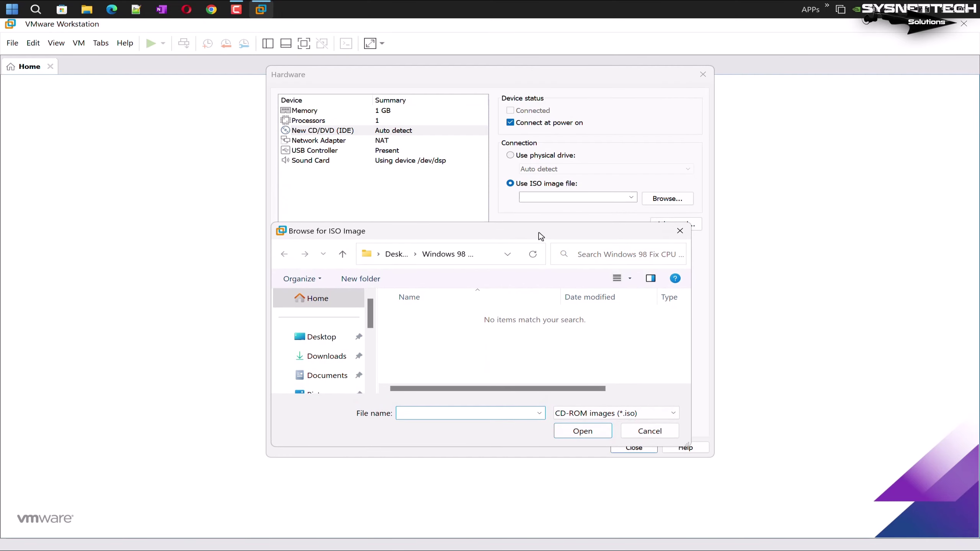
click(318, 336)
click(487, 382)
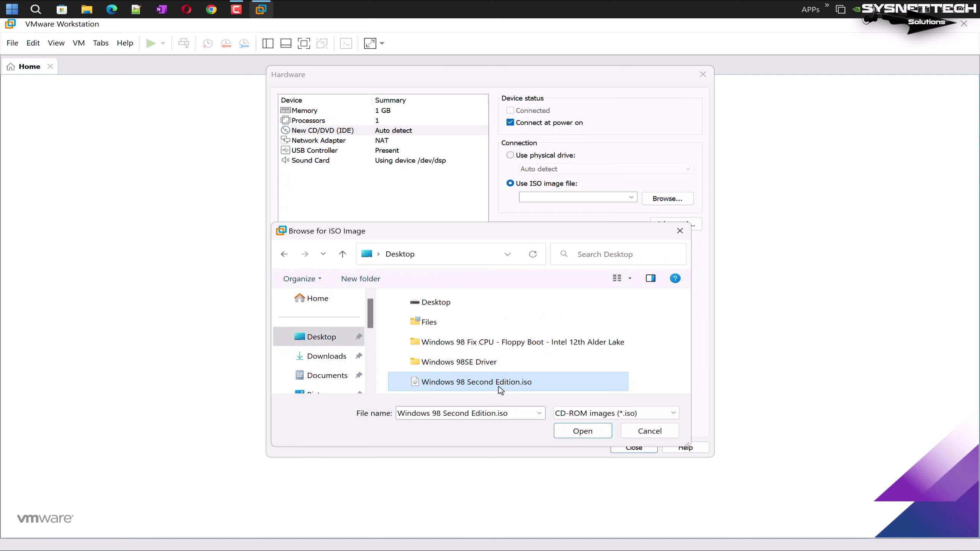
click(599, 435)
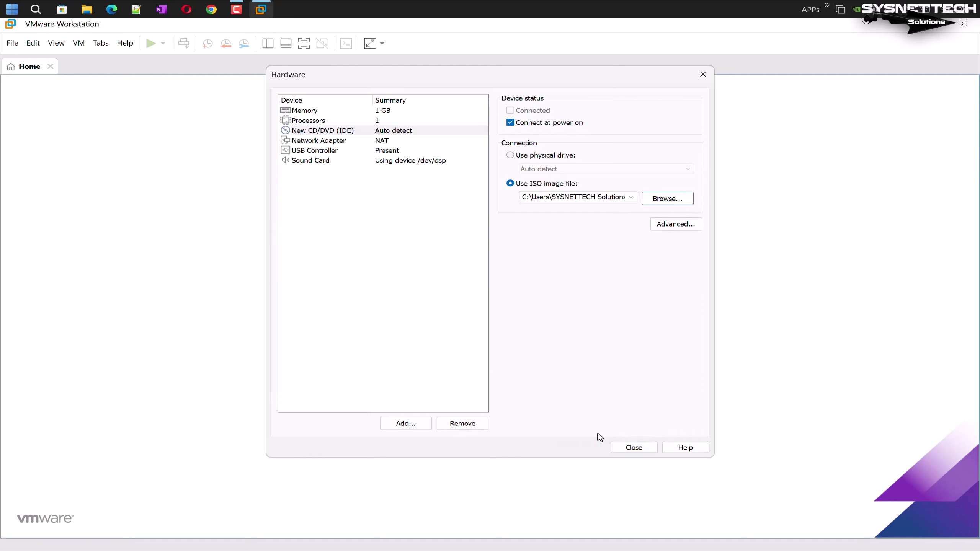
Review the network adapter, USB compatibility and sound card settings of the new virtual machine.
click(384, 142)
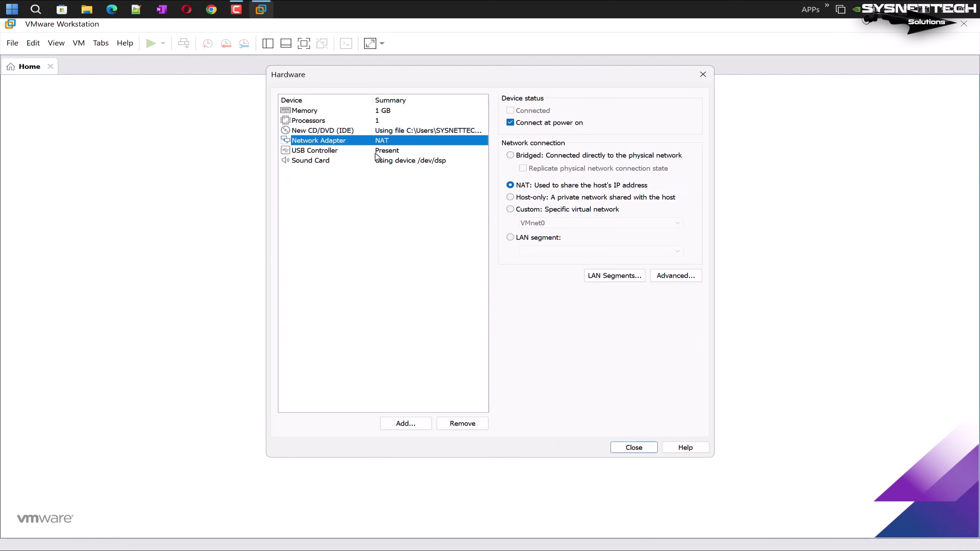
click(377, 151)
click(577, 111)
click(594, 129)
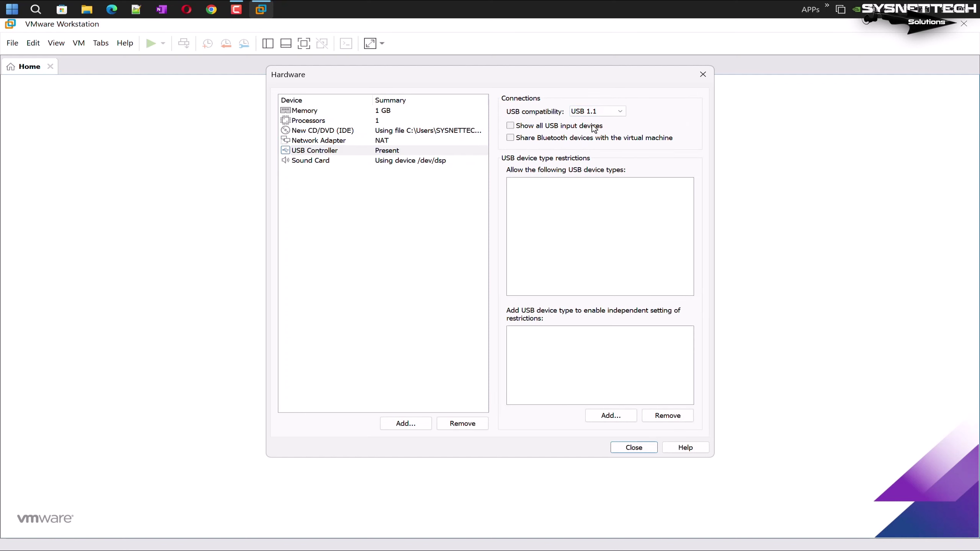
click(393, 164)
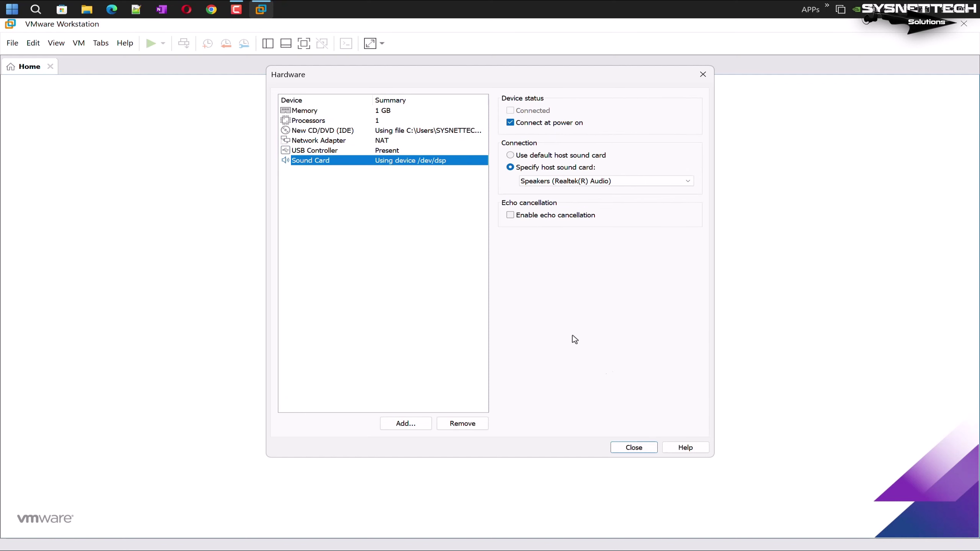
Finish creating the Windows 98 virtual machine and close the Home page.
click(647, 447)
click(556, 383)
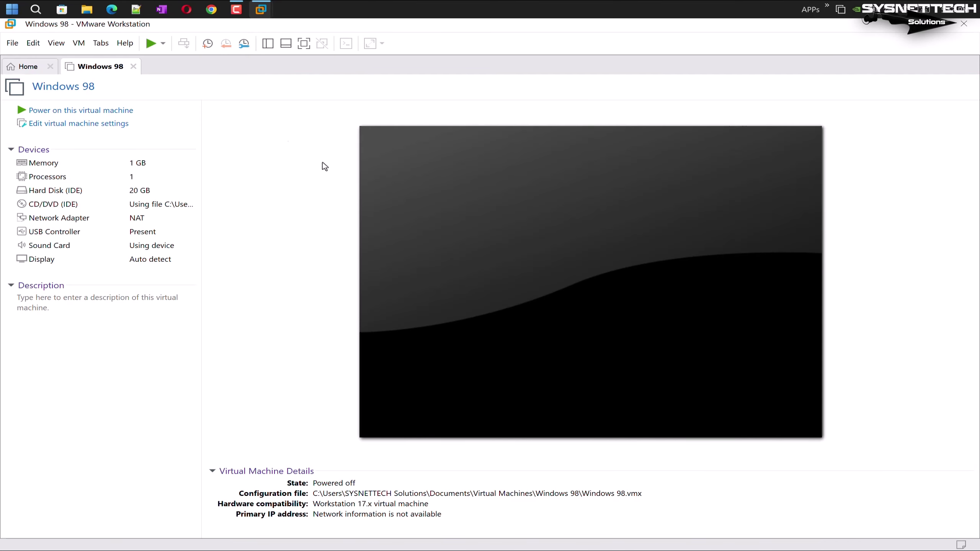
click(42, 69)
click(50, 66)
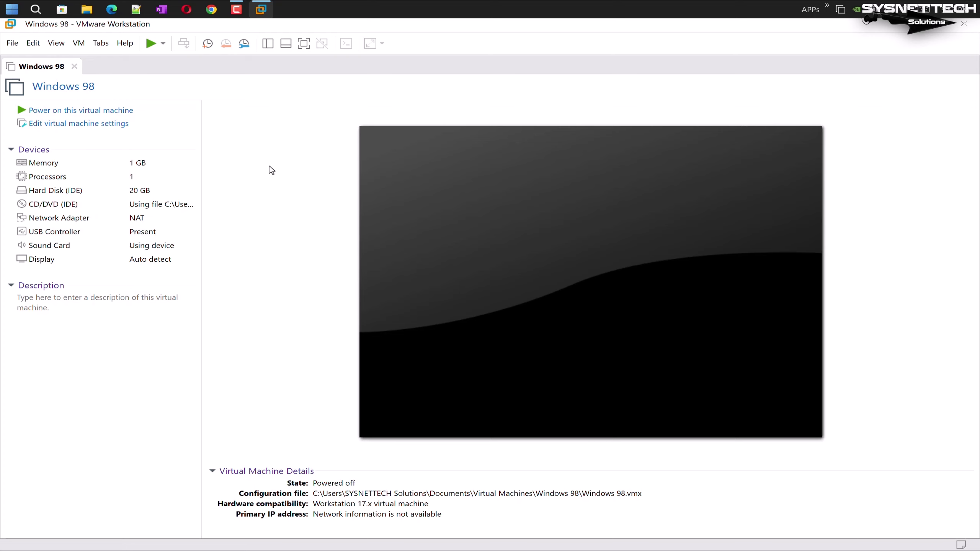
Look up the host computer's processor model in the Windows About your PC settings.
key(super)
text(about)
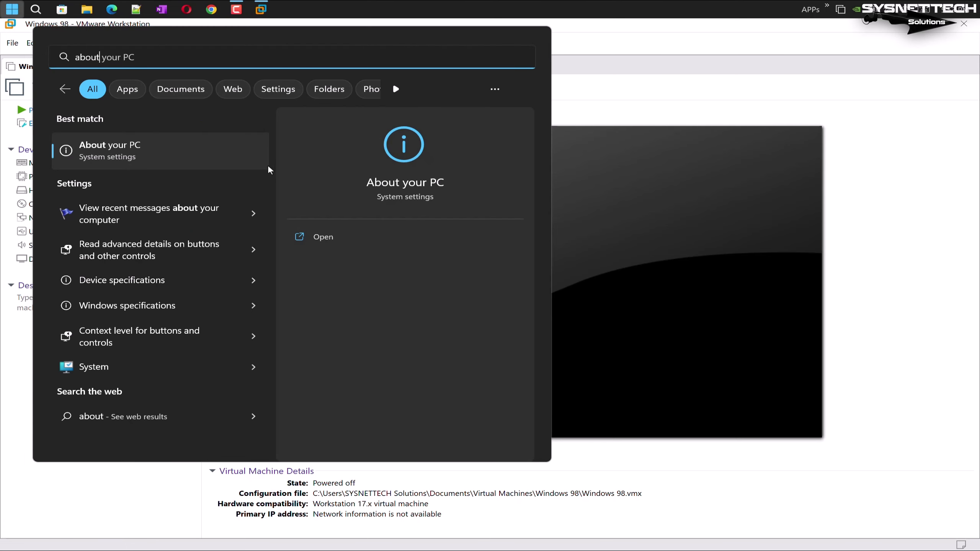
click(268, 166)
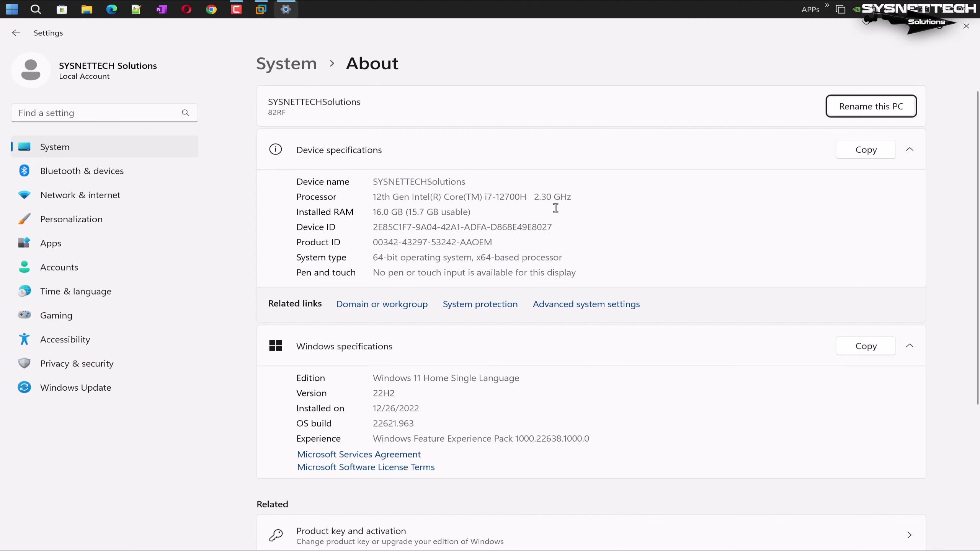
drag(573, 197, 367, 195)
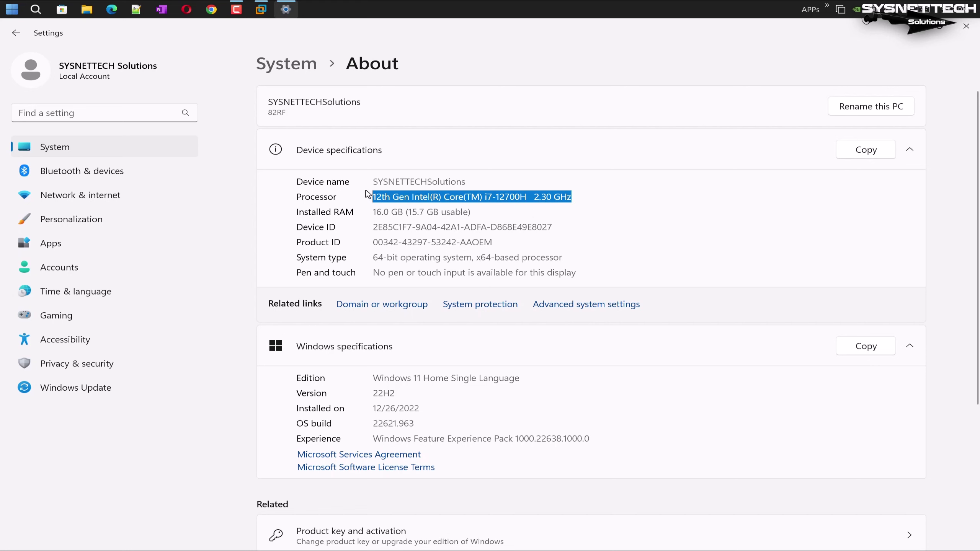
click(965, 31)
Power on the Windows 98 virtual machine and stop the CD-ROM startup menu countdown on Boot from Hard Disk.
click(85, 115)
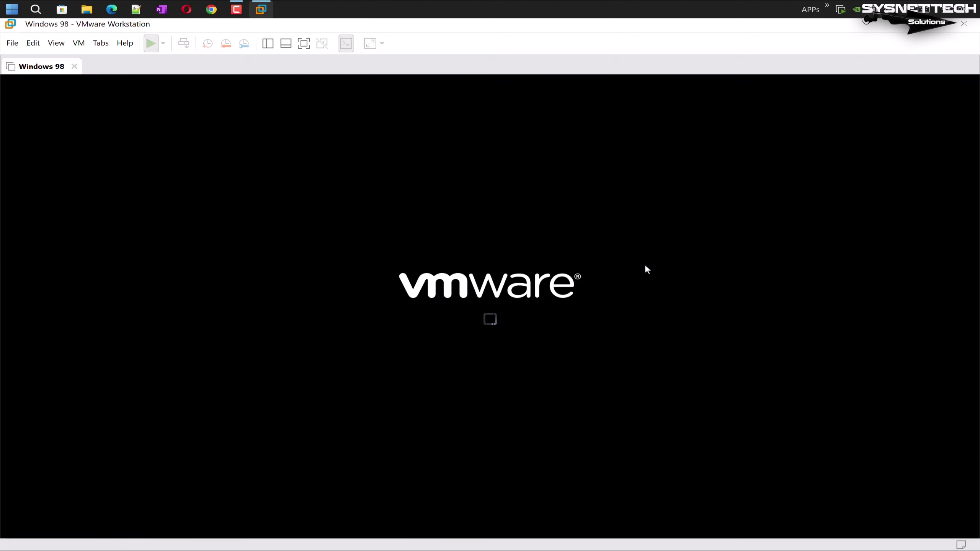
click(966, 513)
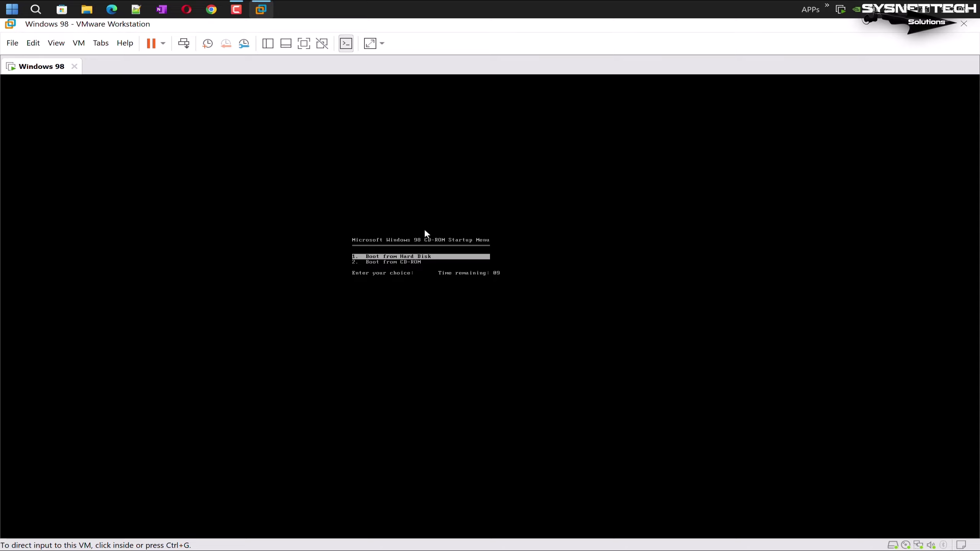
click(424, 234)
key(Down)
key(Up)
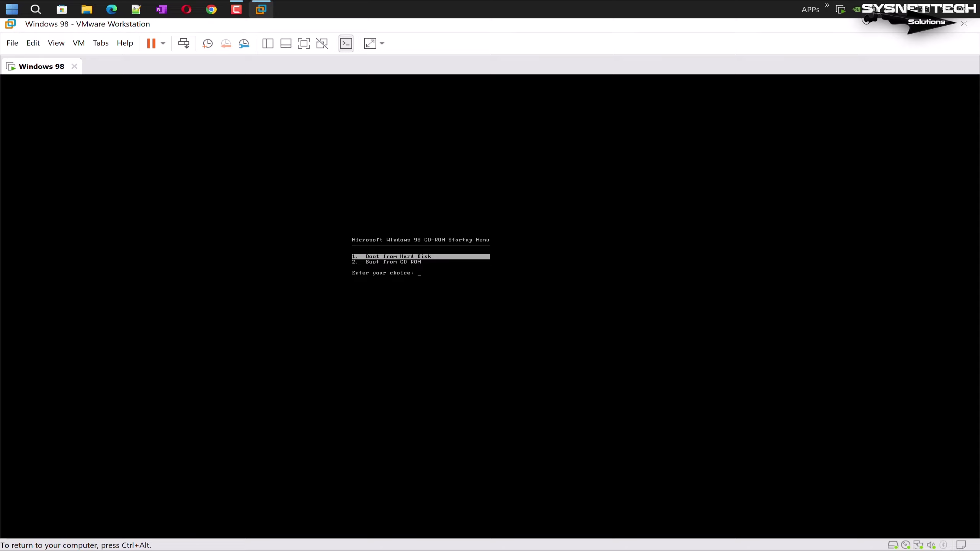
key(ctrl+alt)
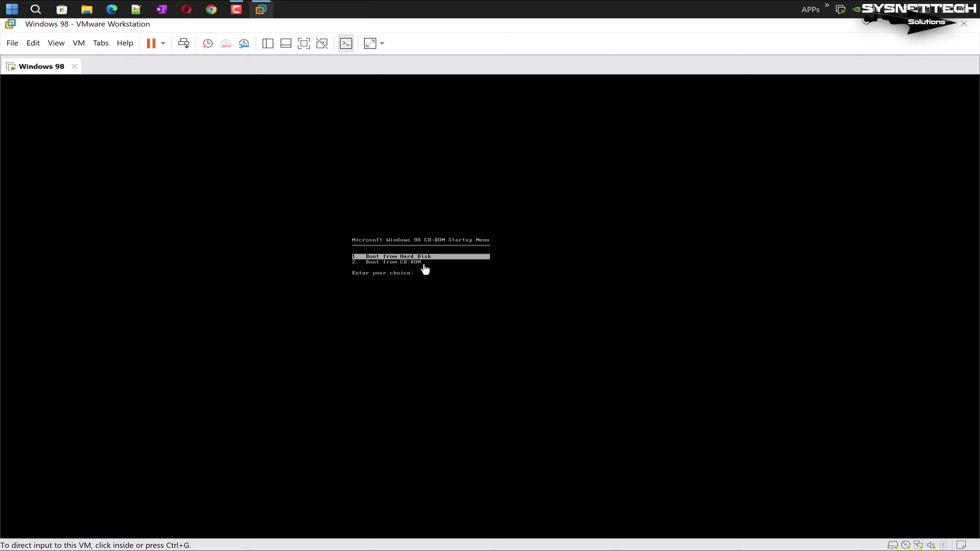
Try stretching the guest display to fill the virtual machine view.
click(371, 43)
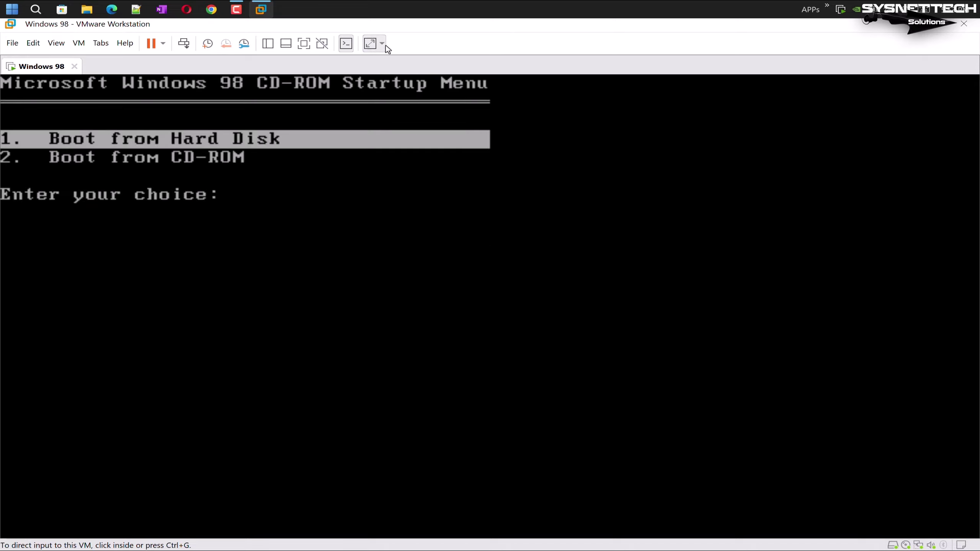
click(383, 44)
click(395, 73)
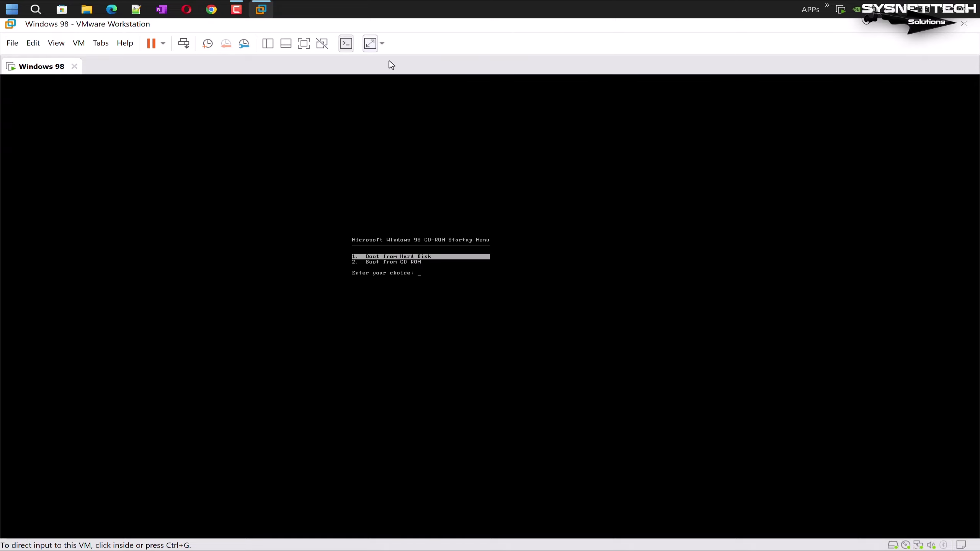
Switch the stretch mode of the guest display so the startup menu is enlarged within the virtual machine view.
click(382, 44)
click(394, 61)
click(369, 45)
click(369, 44)
Boot the virtual machine from CD-ROM and choose Start Windows 98 Setup from CD-ROM.
click(354, 198)
key(Down)
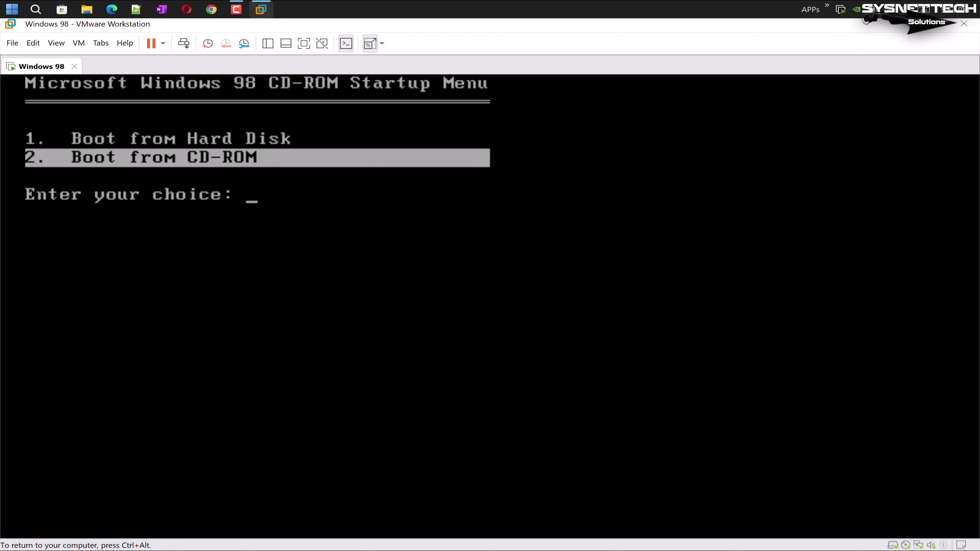
key(Return)
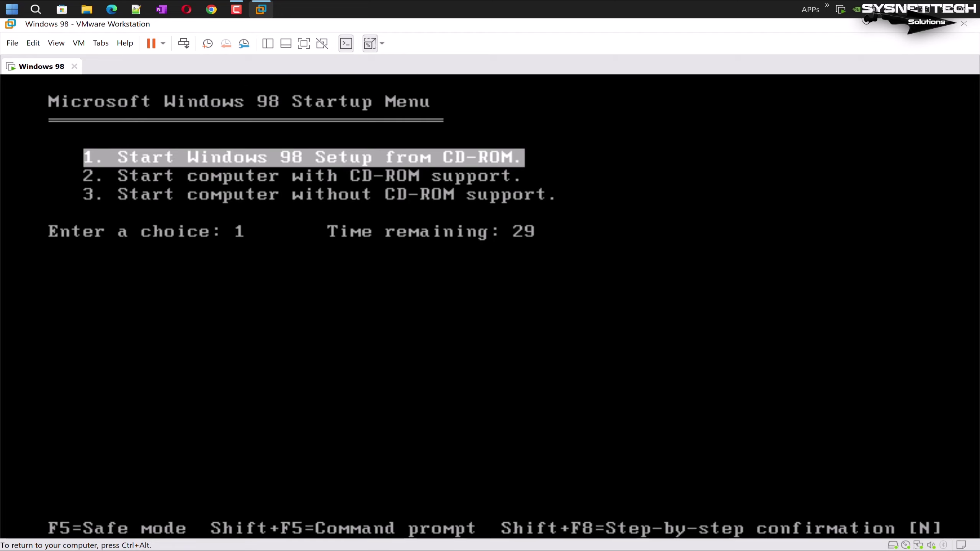
key(Return)
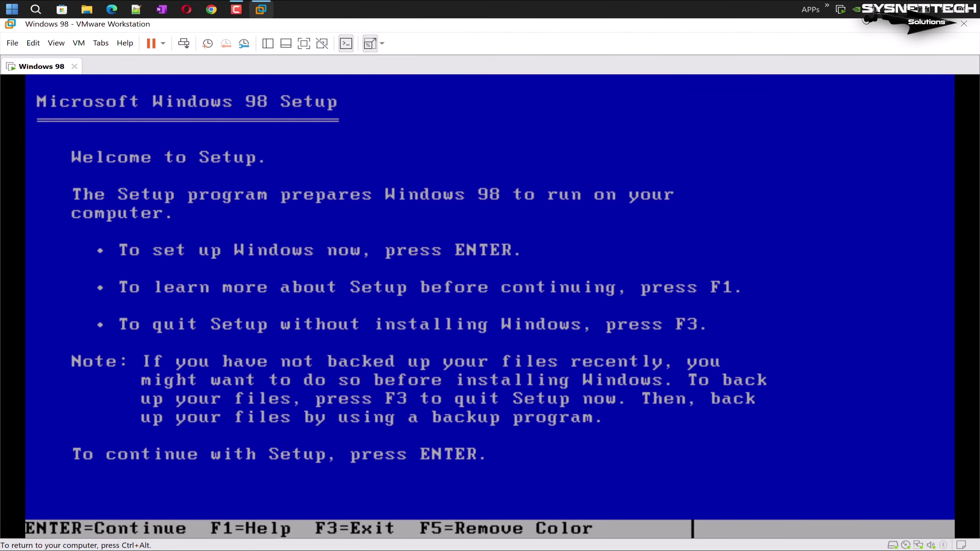
Have Setup configure the unallocated disk space with large disk support enabled, and restart the virtual machine.
key(Return)
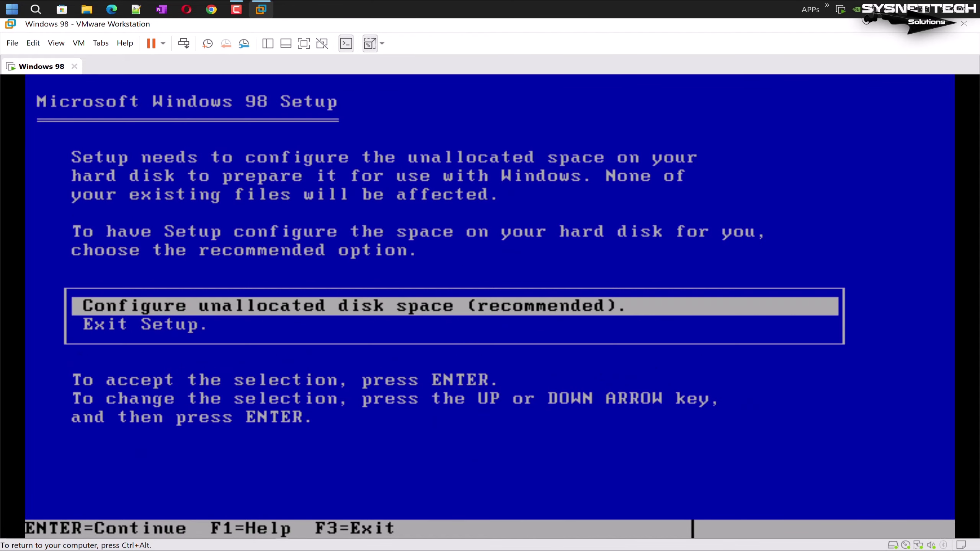
key(Return)
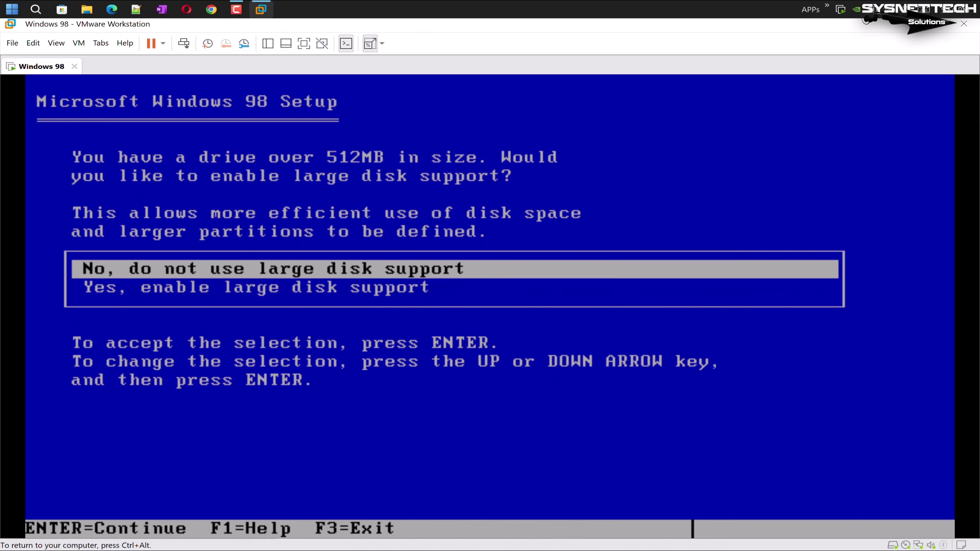
key(Down)
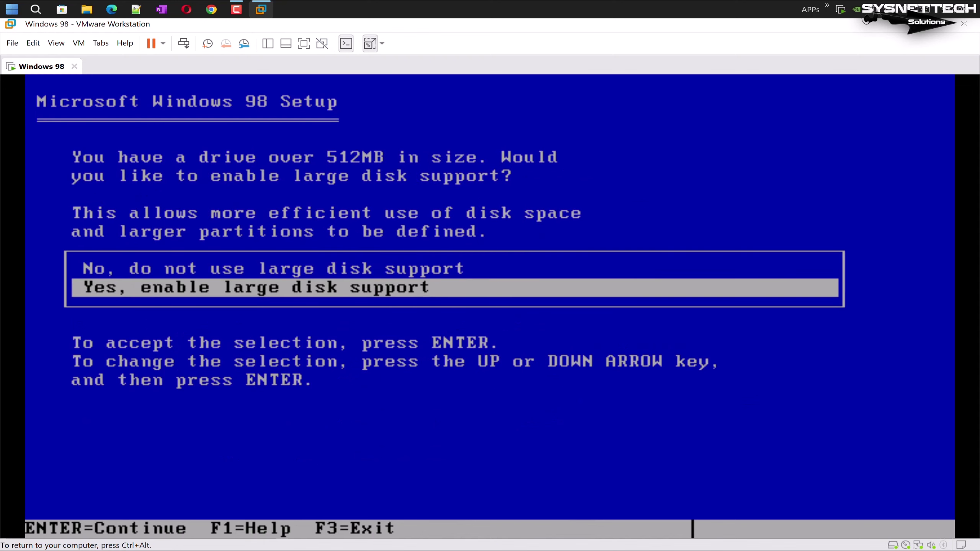
key(Return)
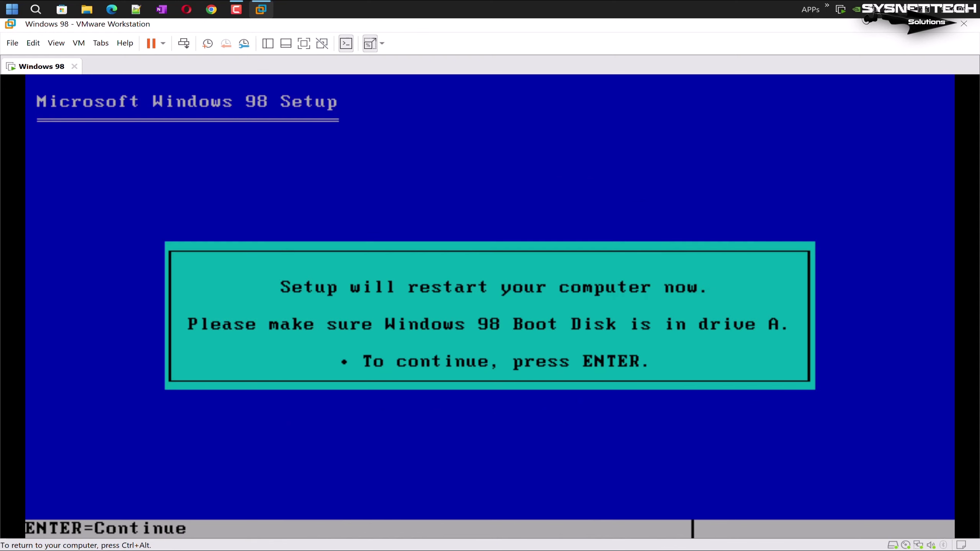
key(Return)
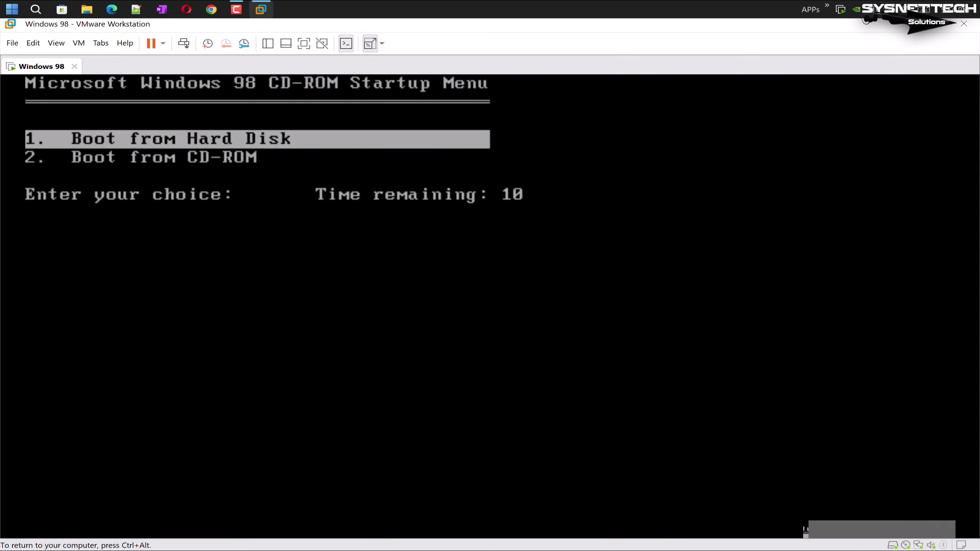
Boot from CD-ROM again after the restart and launch Windows 98 Setup once more.
key(Down)
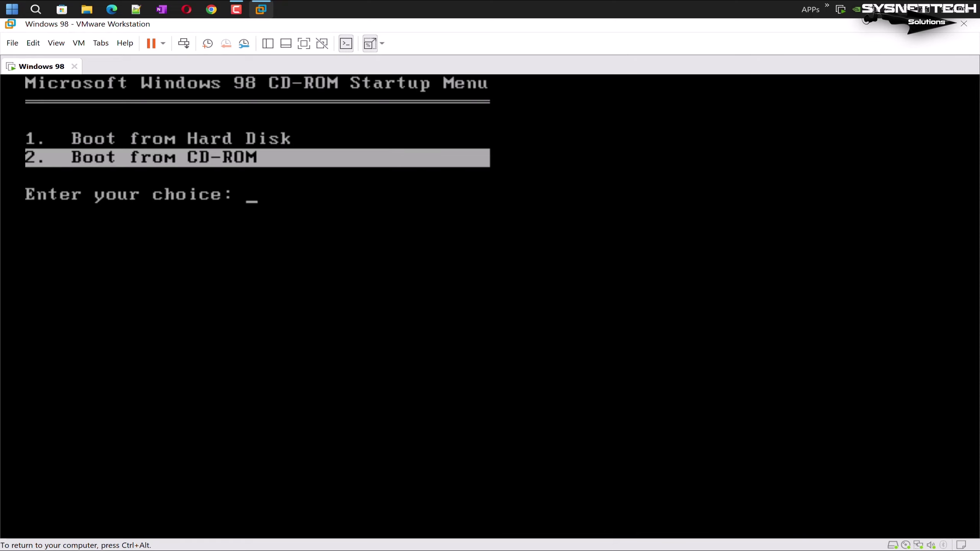
key(Return)
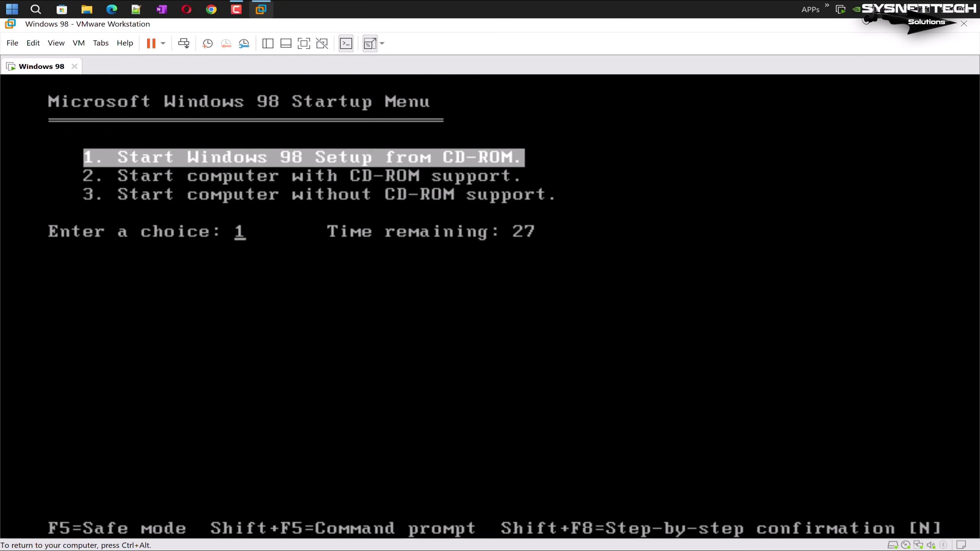
key(Return)
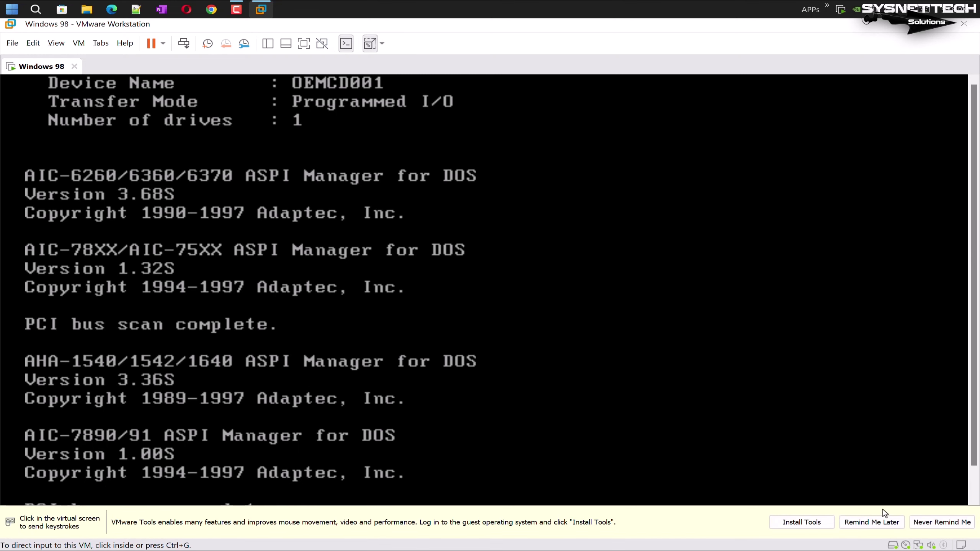
Postpone the VMware Tools reminder and let Setup perform its routine system check.
click(871, 522)
click(467, 387)
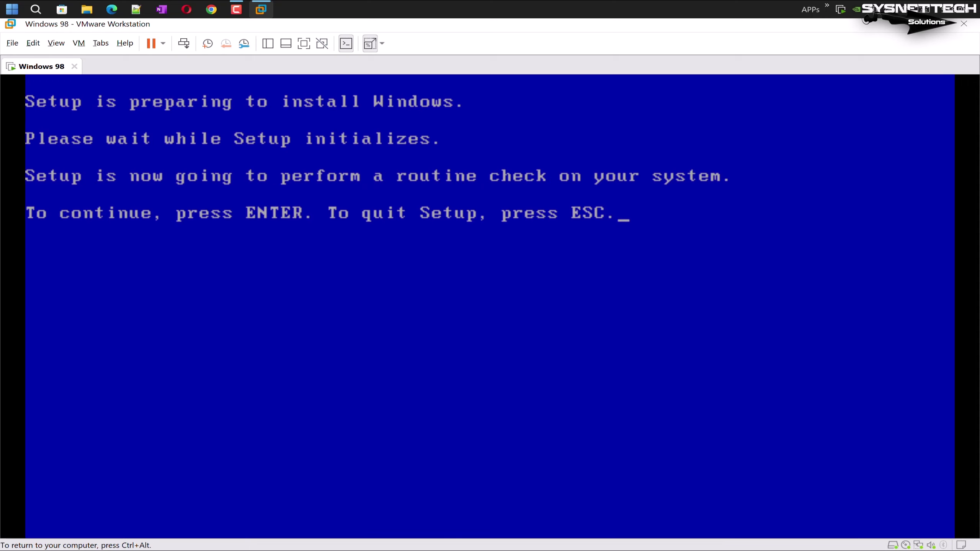
key(Return)
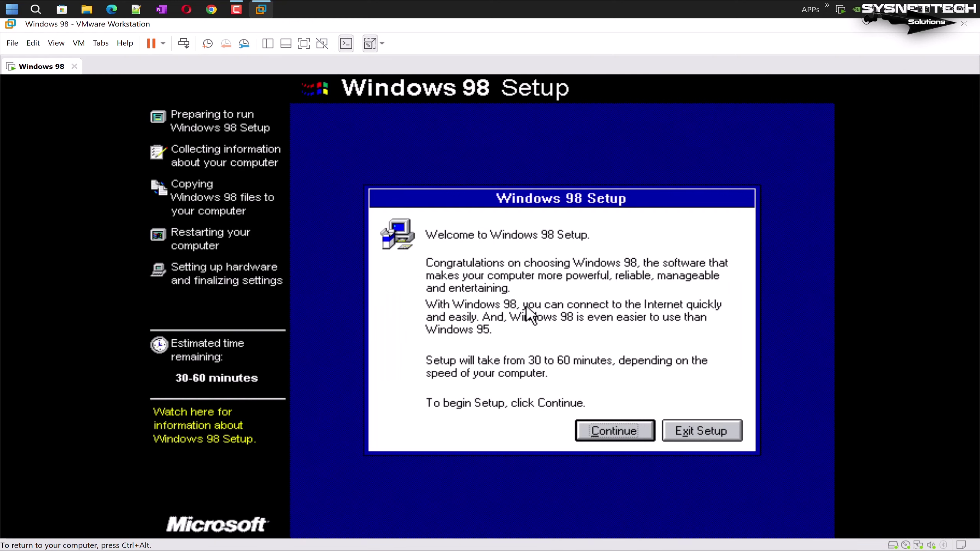
Begin the Setup Wizard with the C:\WINDOWS directory, the Typical setup type and the most common components.
click(630, 434)
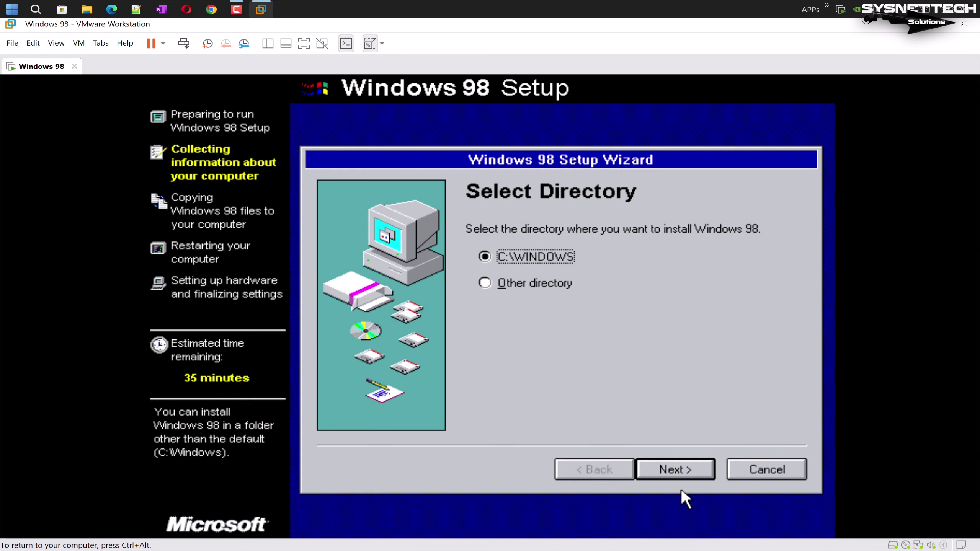
click(682, 462)
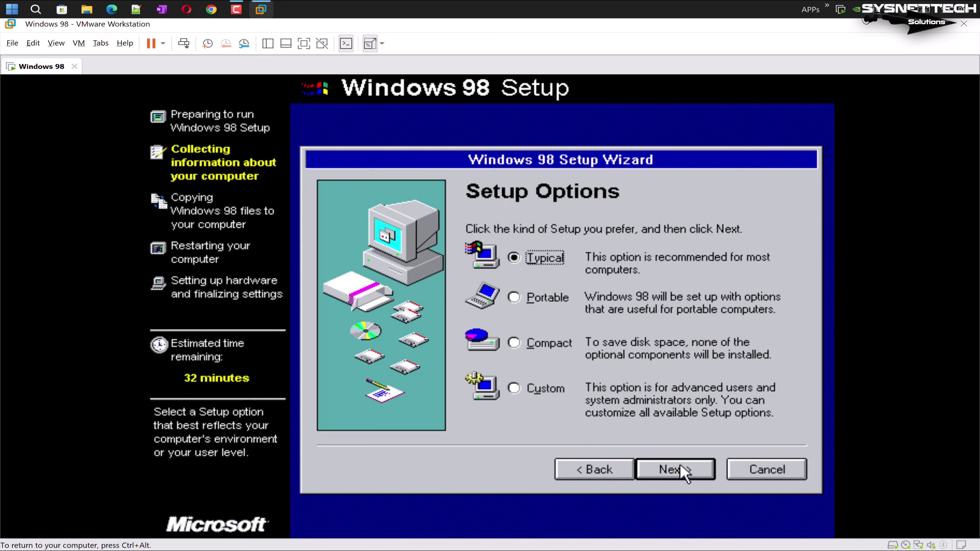
click(681, 467)
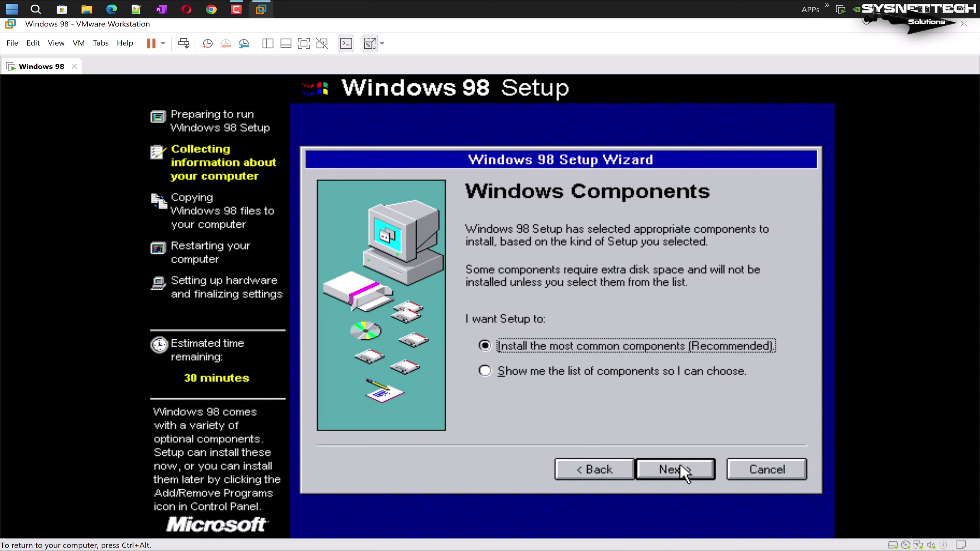
click(680, 467)
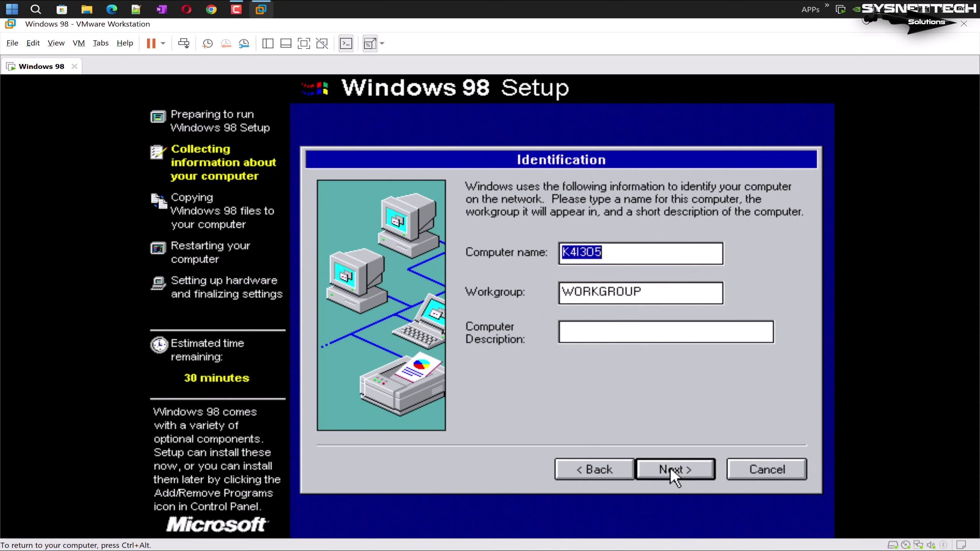
Name the computer WIN98SE, accept United States as the location, and start copying the Windows 98 files.
text(WIN)
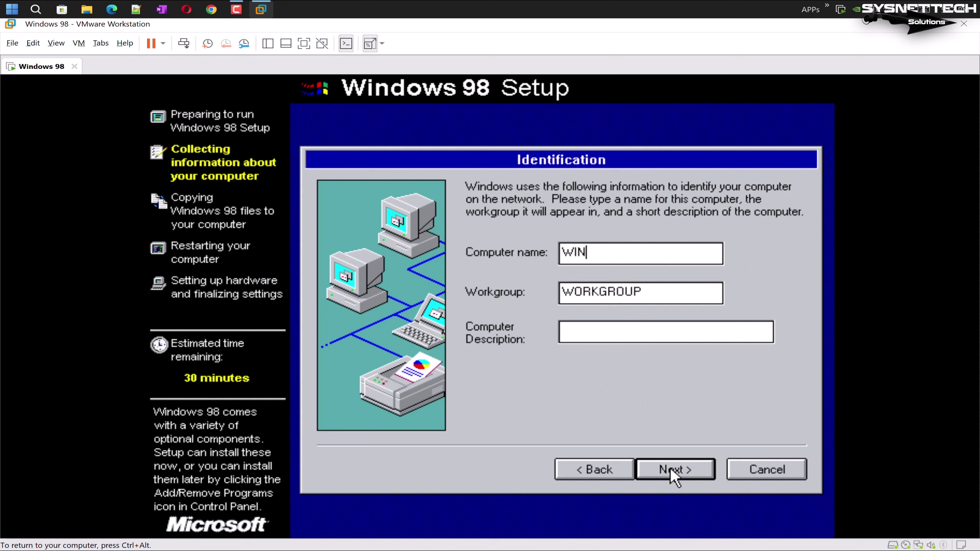
text(98SE)
click(671, 467)
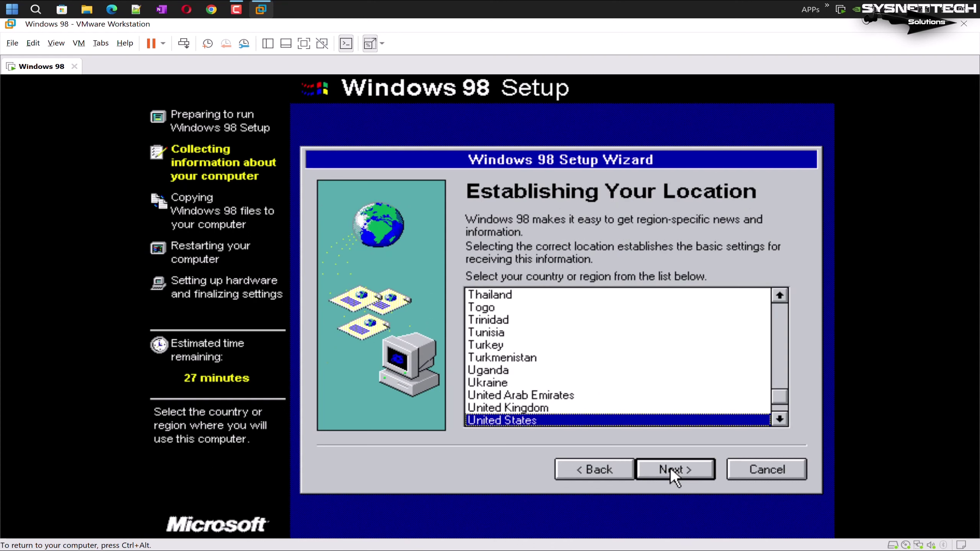
click(670, 467)
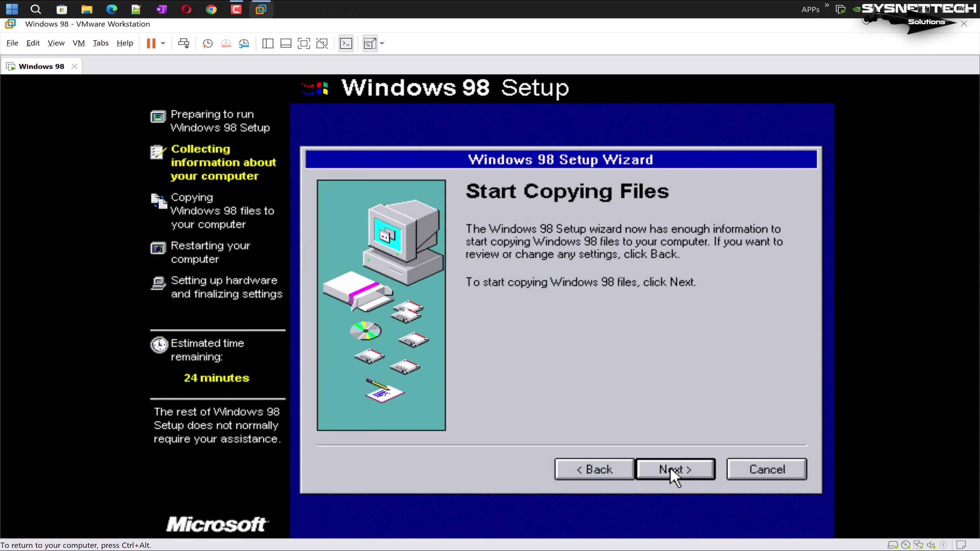
click(671, 467)
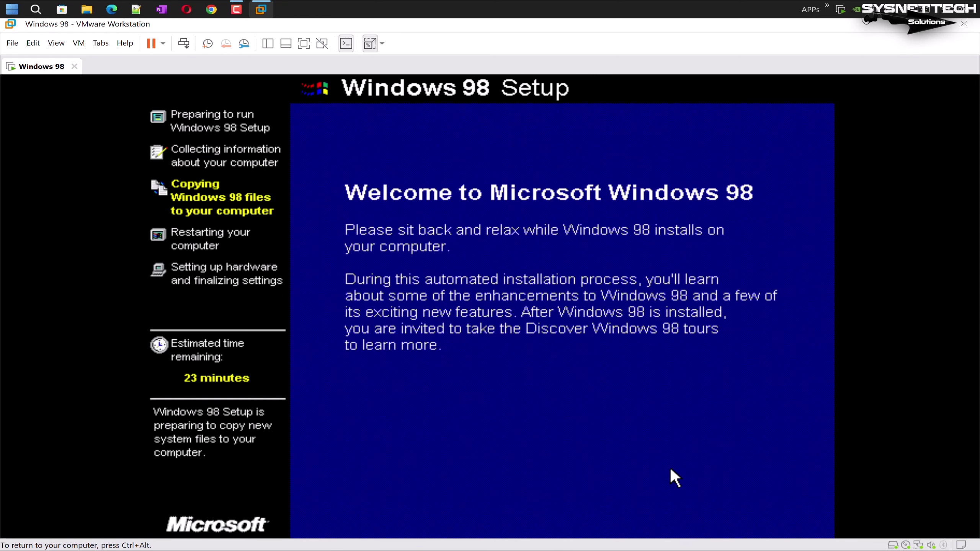
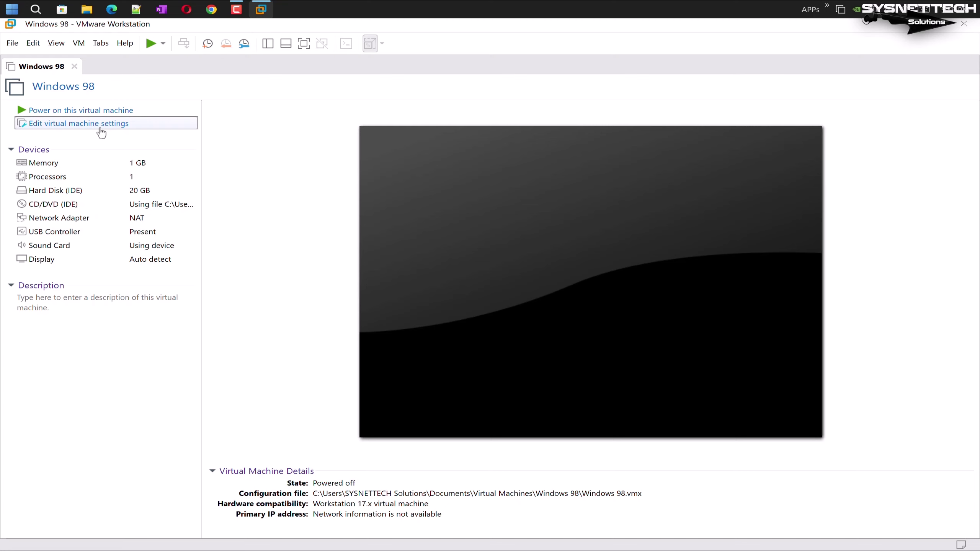
Add a floppy drive to the hardware of the powered-off Windows 98 virtual machine.
click(102, 132)
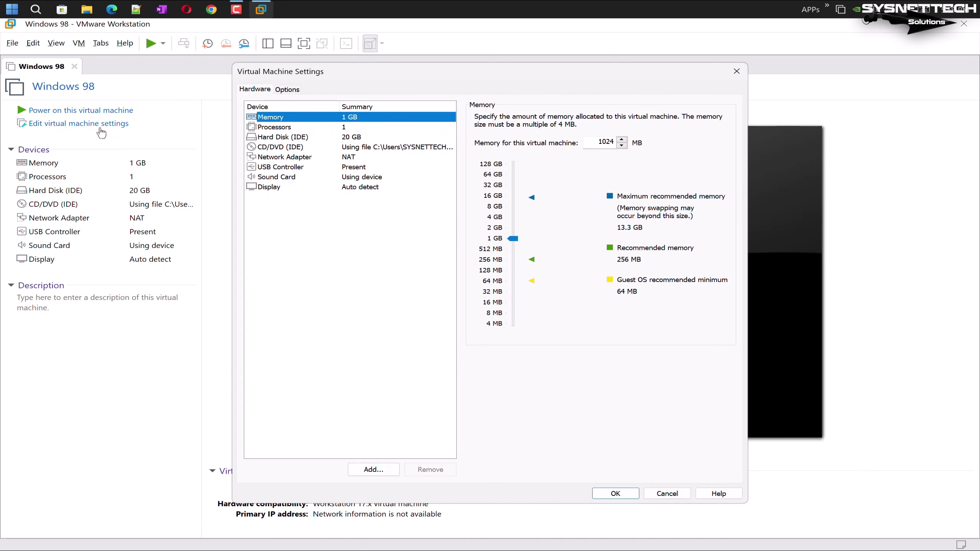
click(382, 474)
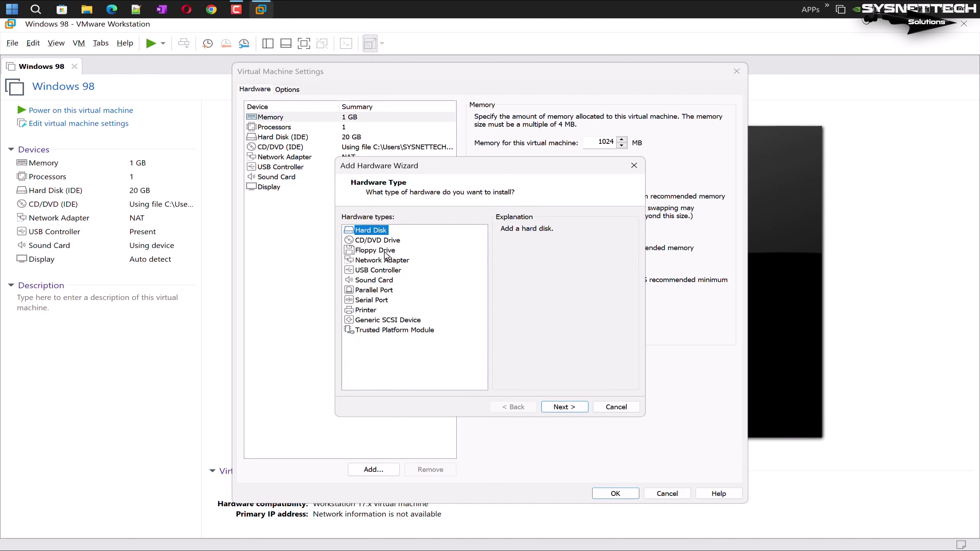
click(387, 251)
click(565, 407)
Attach patcher9x-0.6.14-boot.ima from the desktop's Windows 98 Fix CPU folder as the floppy image and save the virtual machine settings.
click(701, 222)
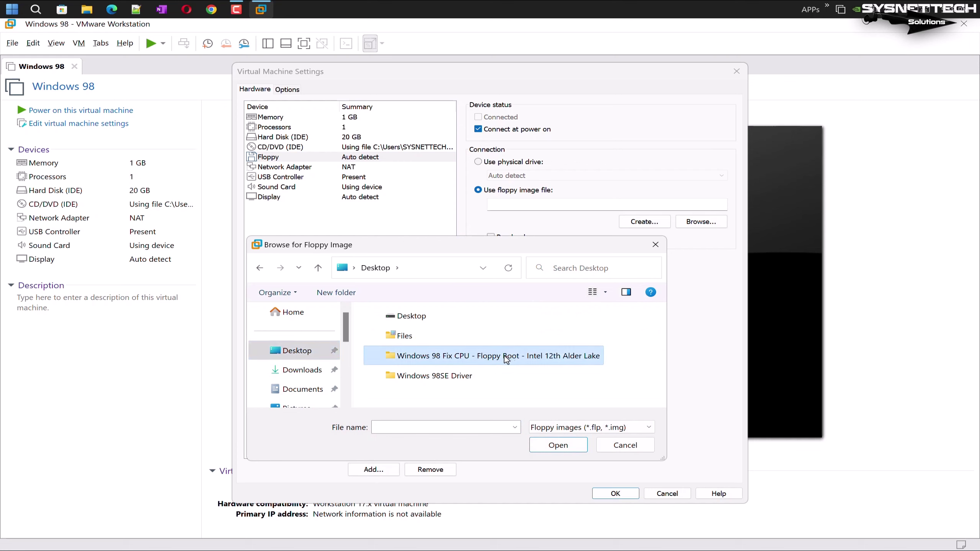
double_click(507, 359)
click(590, 429)
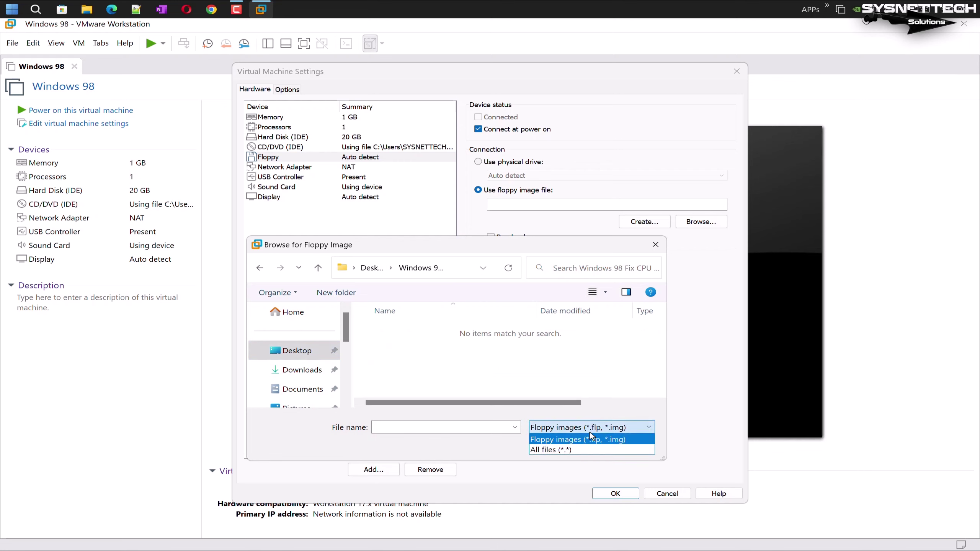
click(586, 450)
click(454, 336)
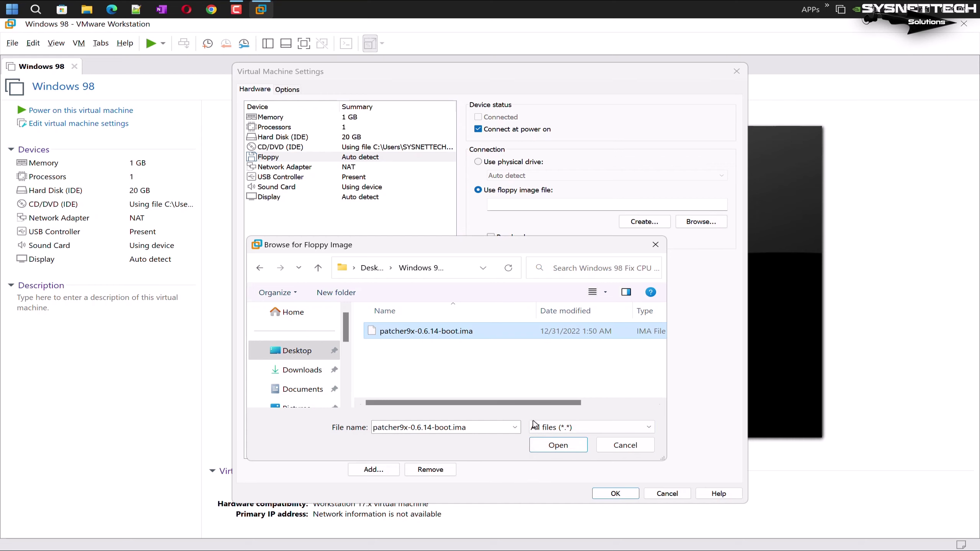
click(578, 451)
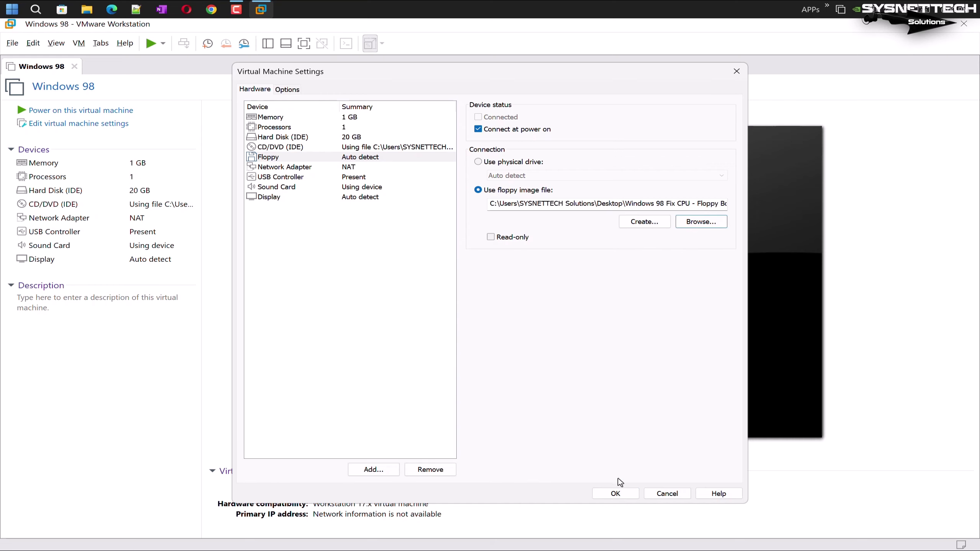
click(622, 495)
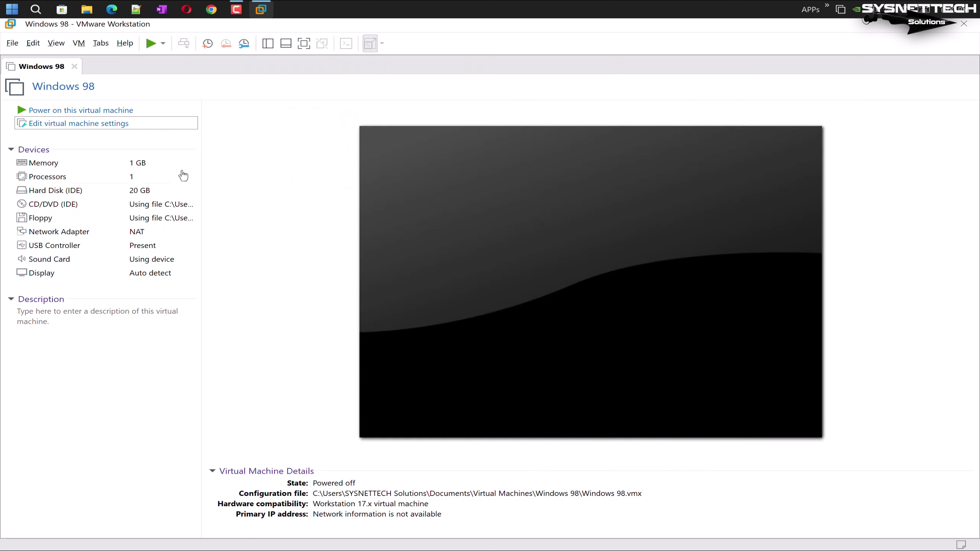
Power on the virtual machine from the patcher floppy and run patch9x at the A: prompt.
click(99, 113)
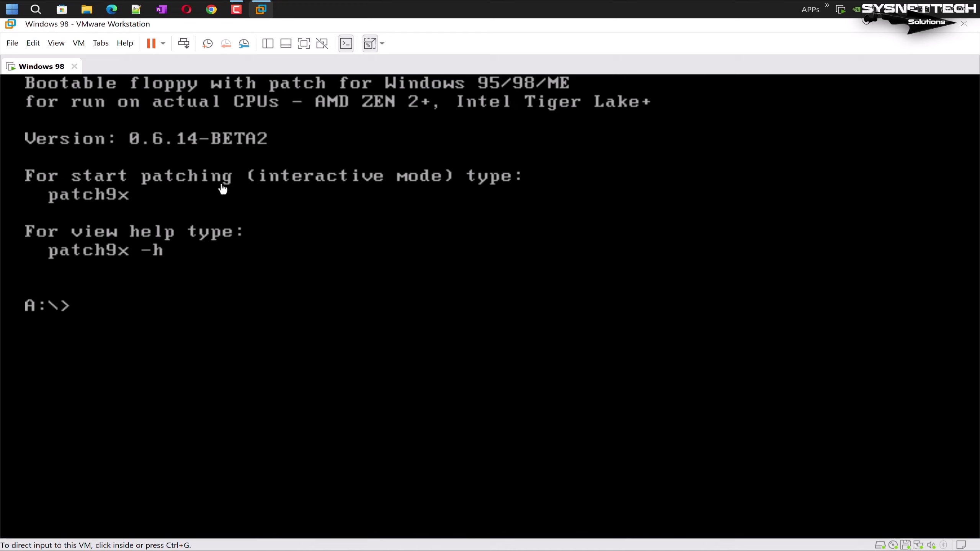
click(350, 335)
text(pat)
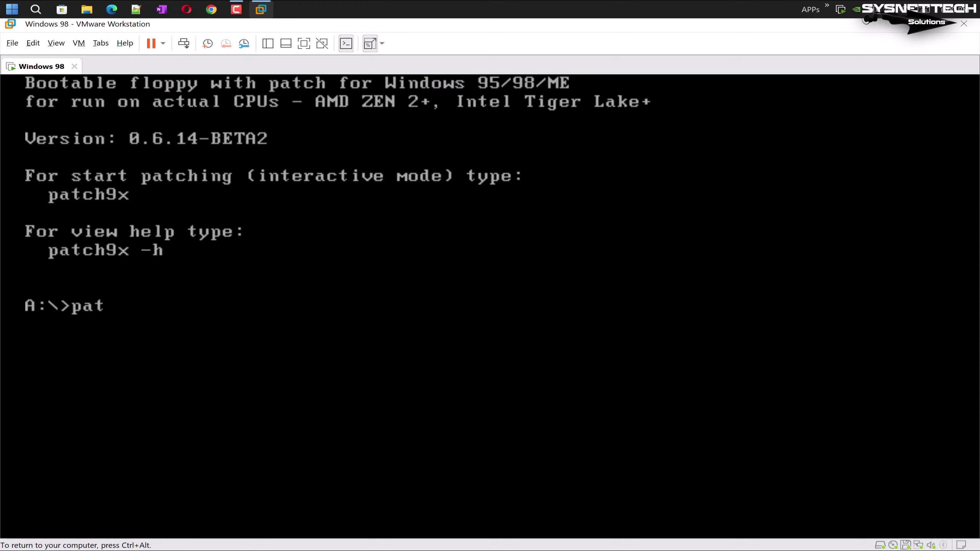
text(ch9x)
key(Return)
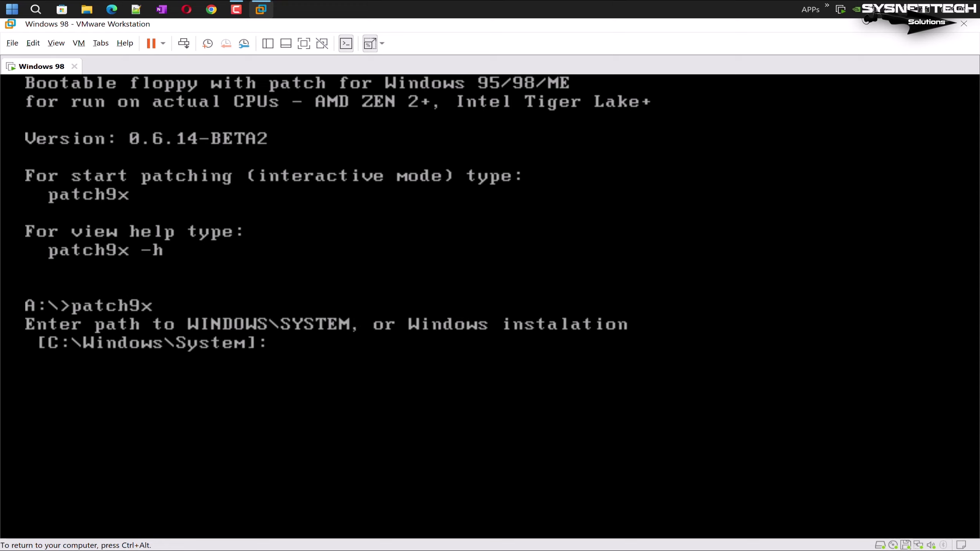
Patch the default C:\Windows\System path with option 1, saving the patched VMM.VXD to the VMM32 folder, and exit the patcher.
key(Return)
text(1)
key(Return)
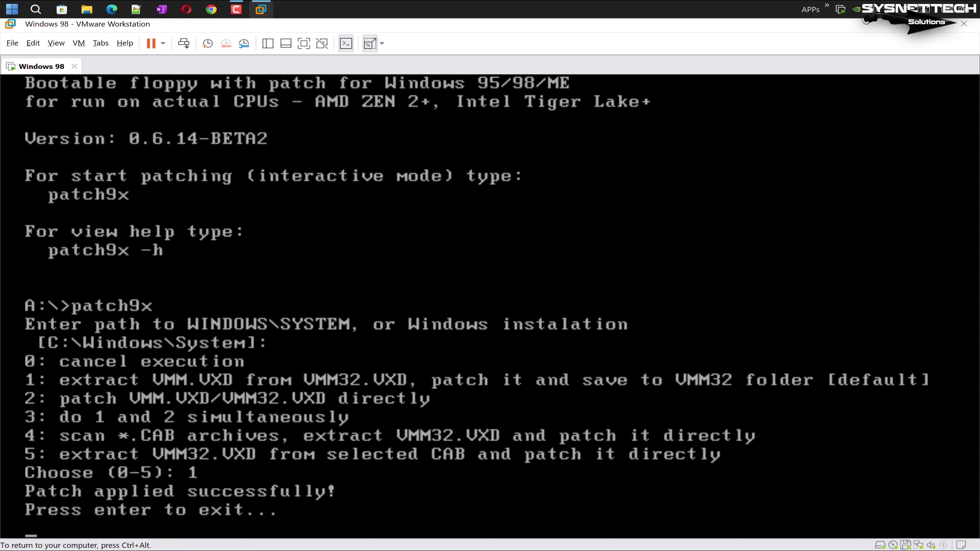
key(ctrl+alt)
click(357, 342)
key(Return)
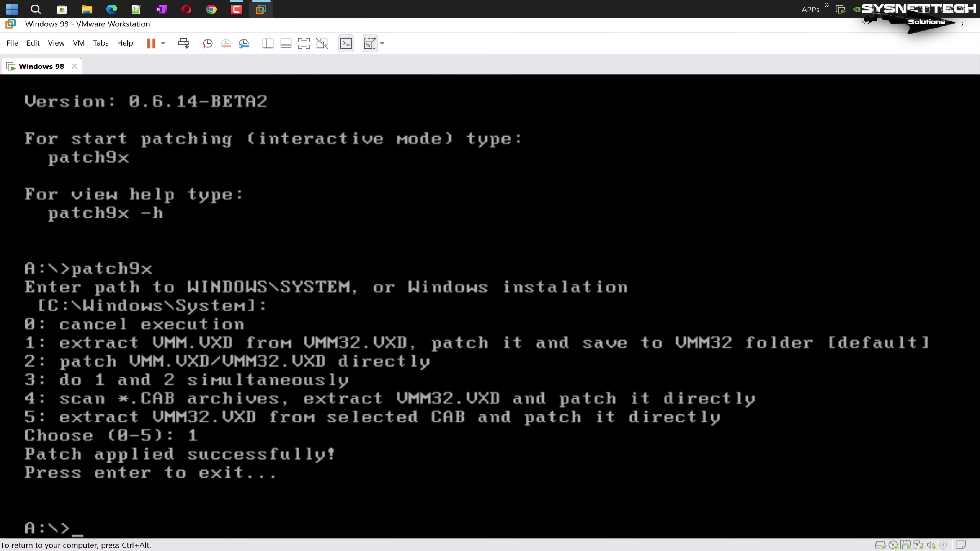
Shut down the Windows 98 virtual machine and remove the floppy drive from its hardware settings.
key(ctrl+alt)
click(163, 43)
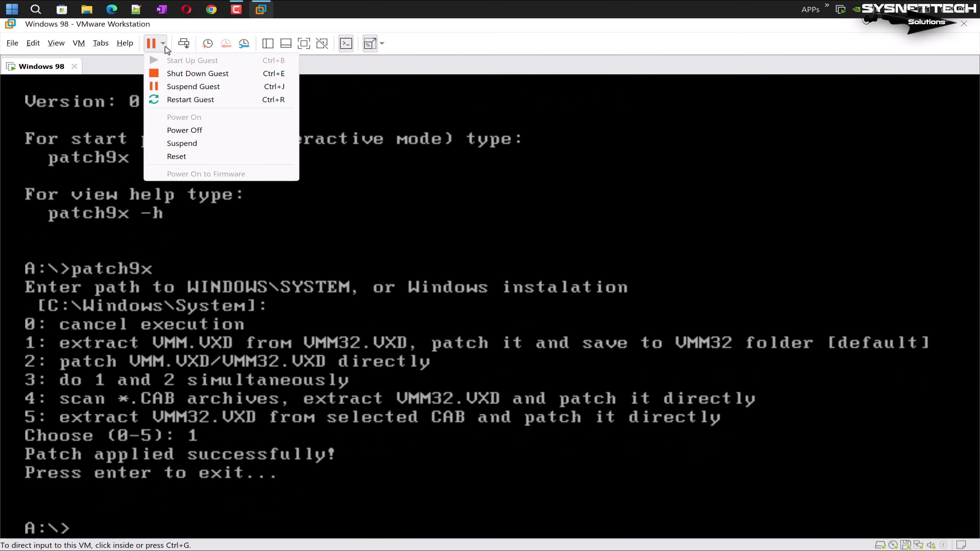
click(187, 75)
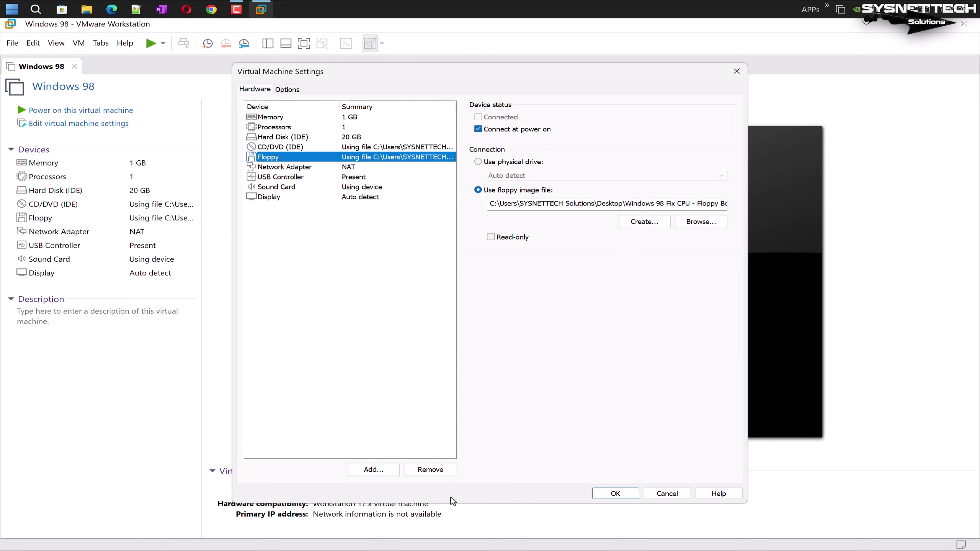
click(436, 470)
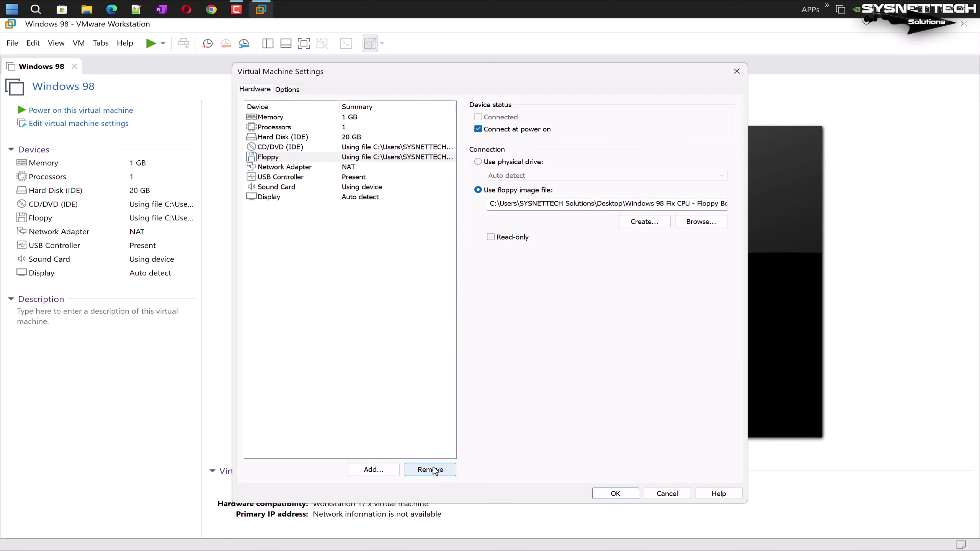
click(596, 492)
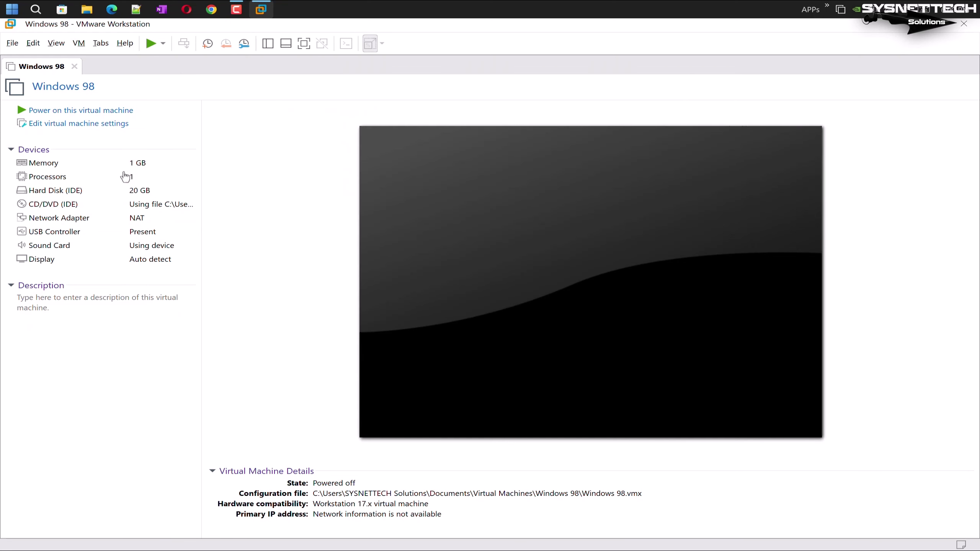
Power on the virtual machine, continue Windows 98 Setup with USER as the name, and accept the license agreement.
click(103, 114)
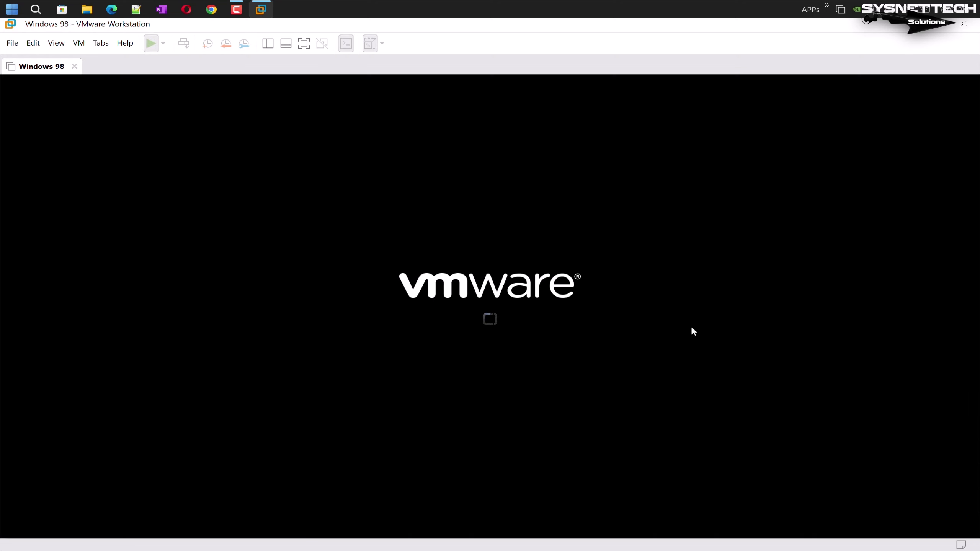
click(815, 366)
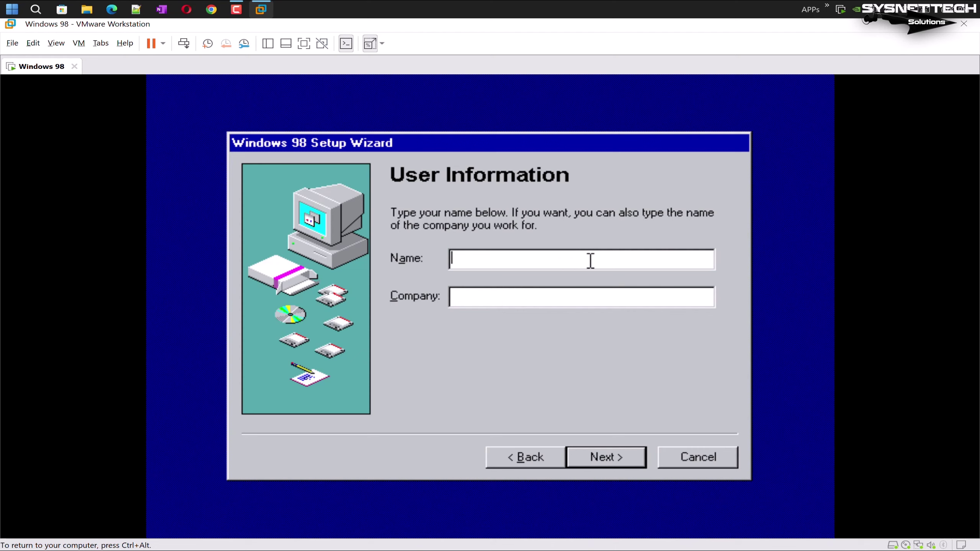
text(USER)
click(639, 456)
click(463, 387)
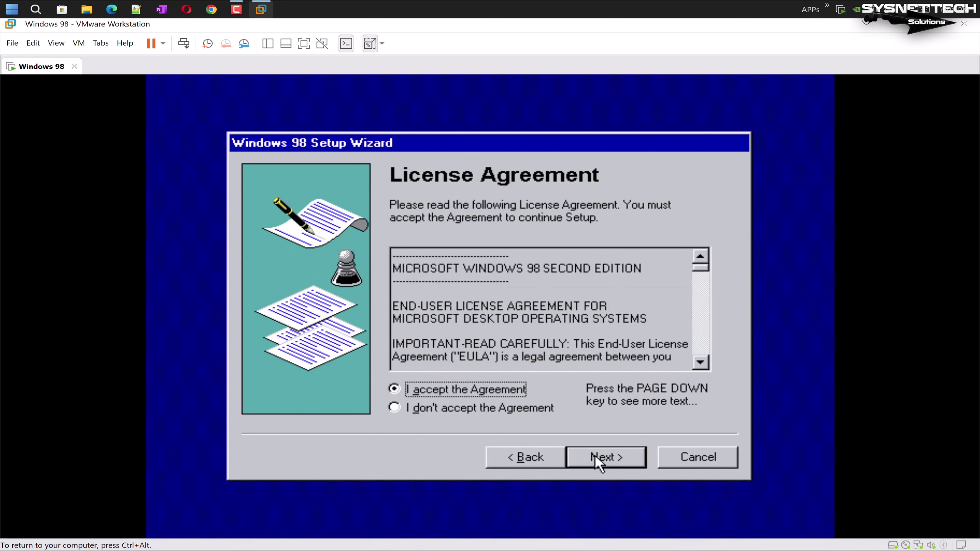
click(626, 456)
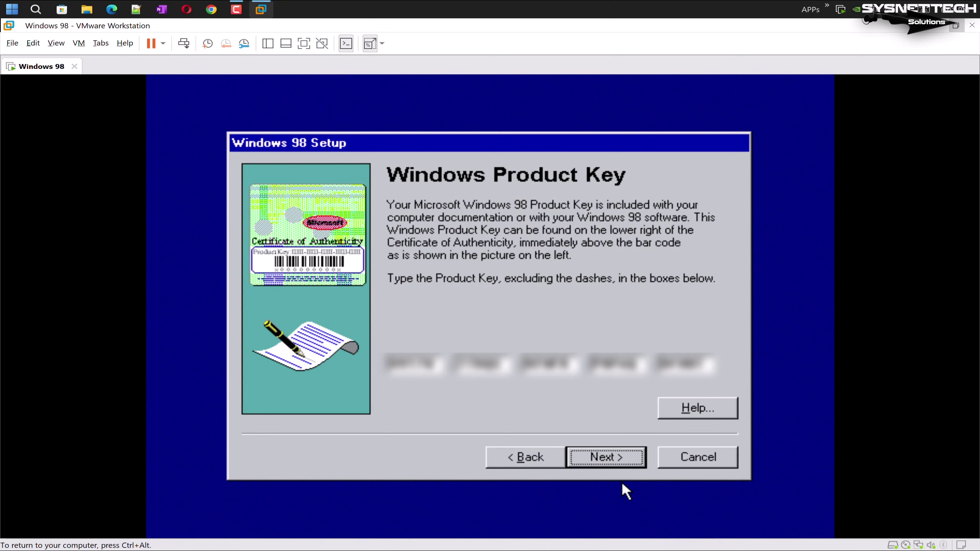
Submit the Windows product key, finish the setup wizard, and keep the default date, time and time zone.
click(622, 462)
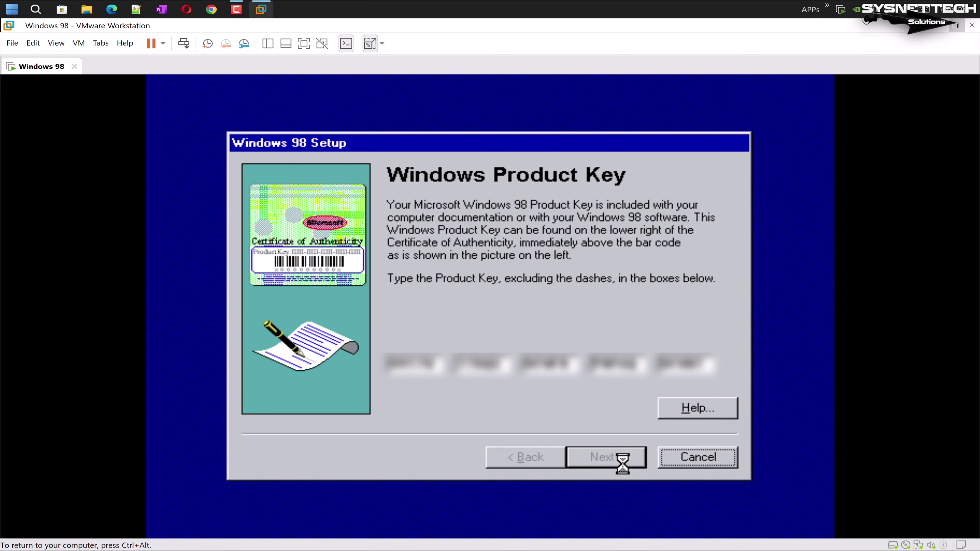
click(634, 467)
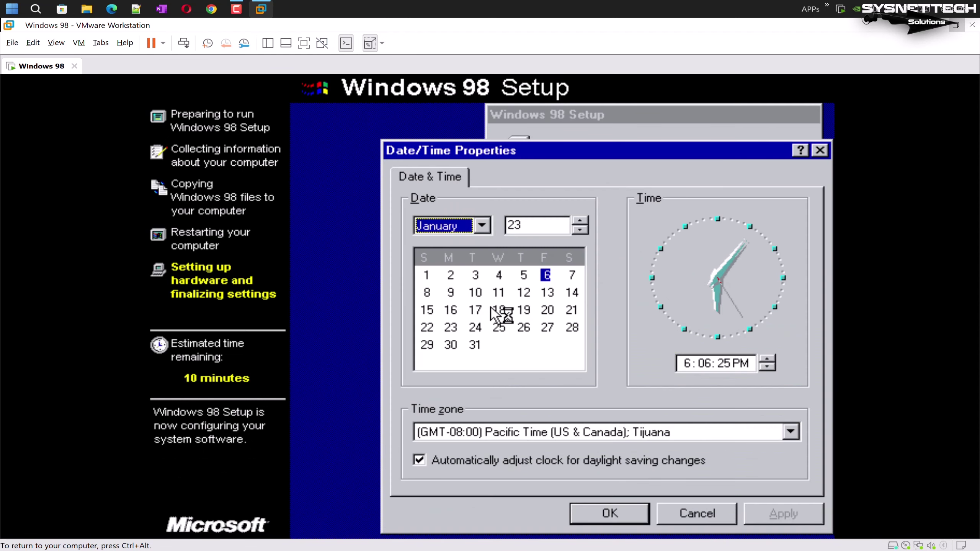
click(609, 514)
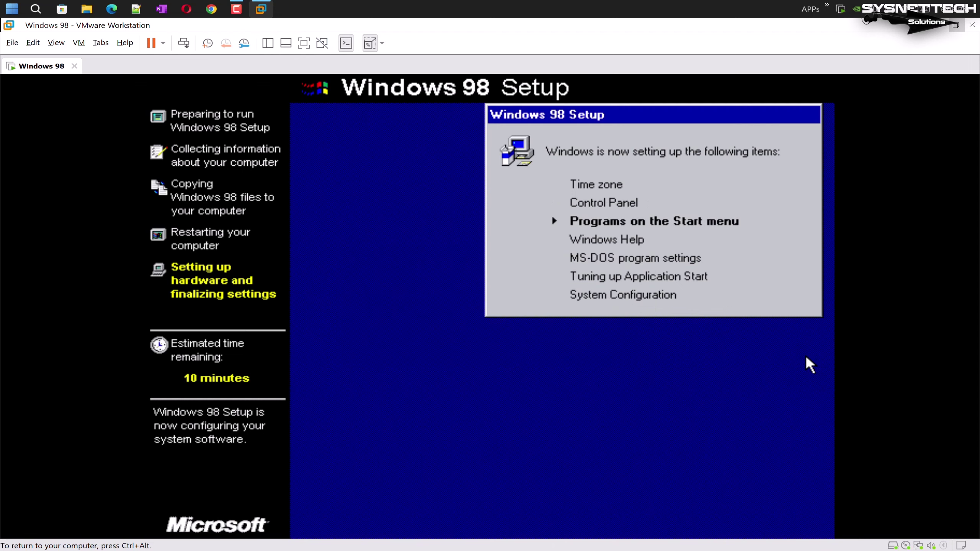
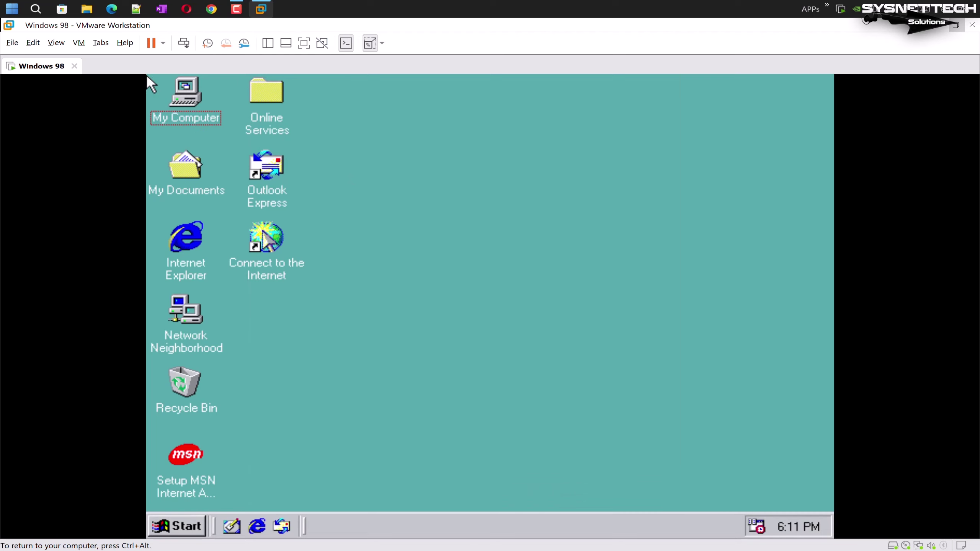
Launch the VMware Tools installation in the Windows 98 guest and install it with the Complete setup type.
key(ctrl+alt)
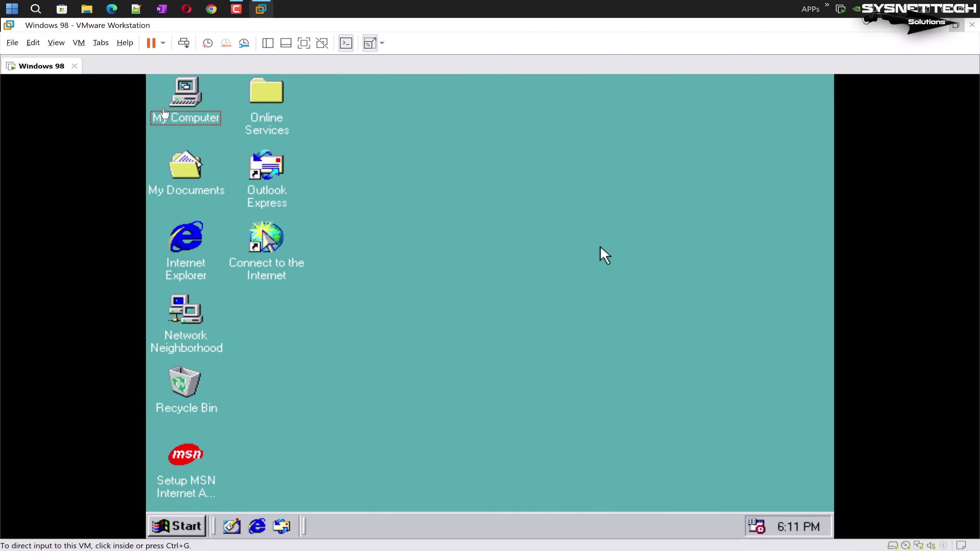
click(79, 42)
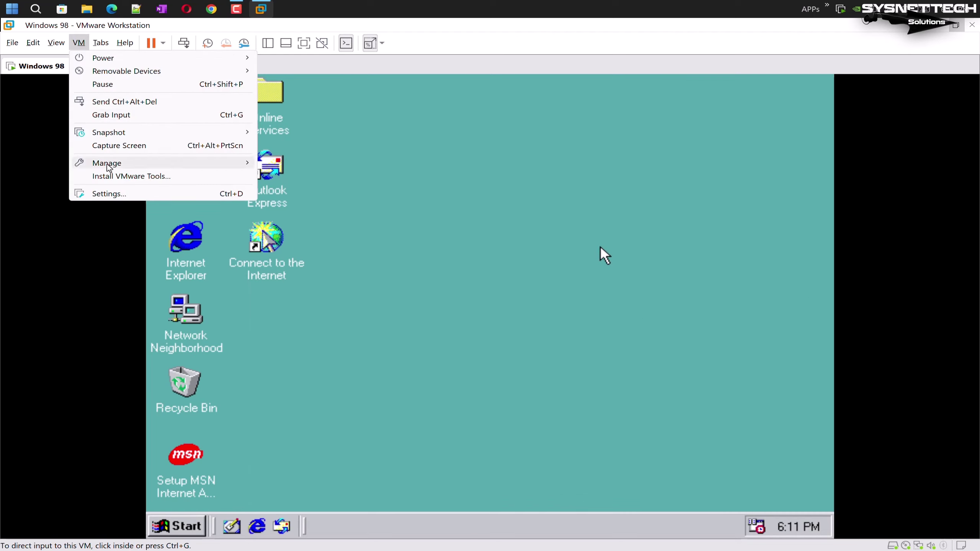
click(116, 177)
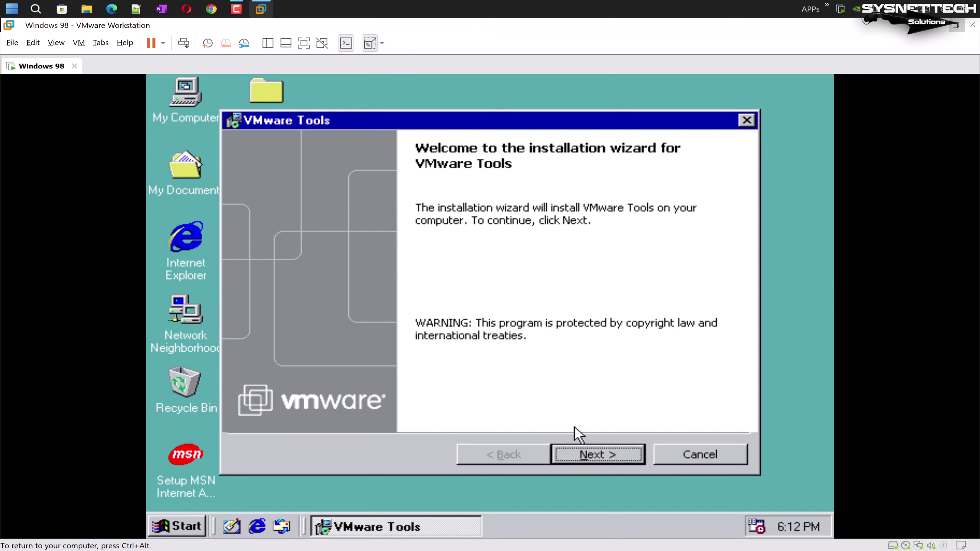
click(583, 453)
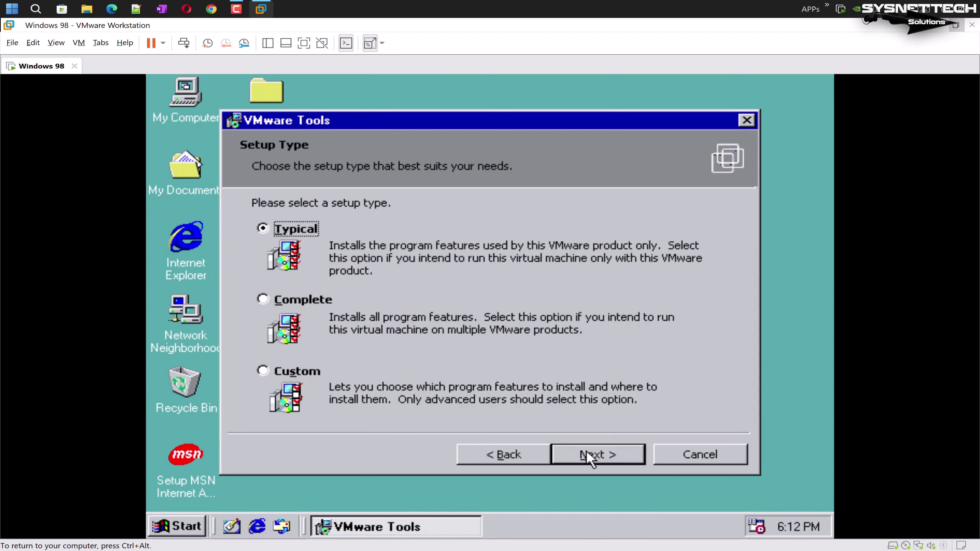
click(279, 308)
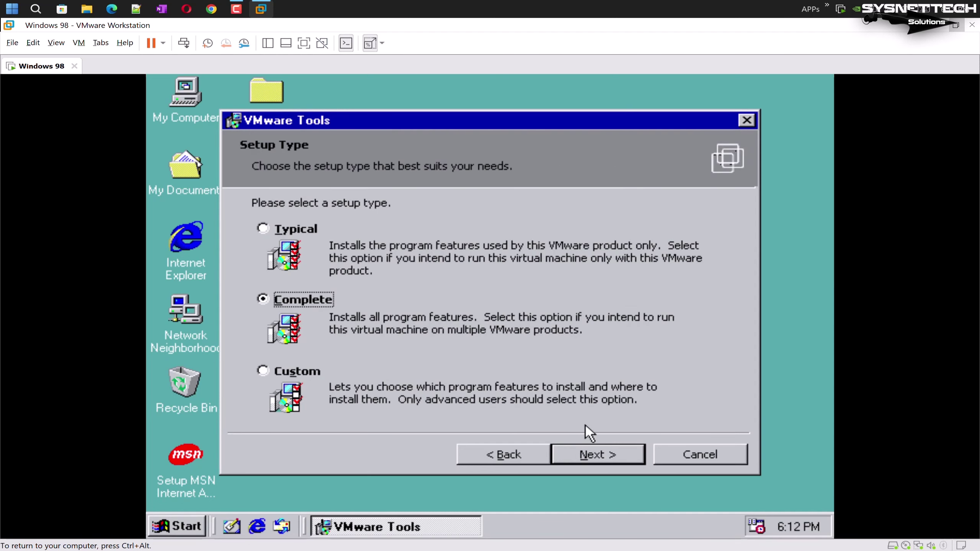
click(613, 457)
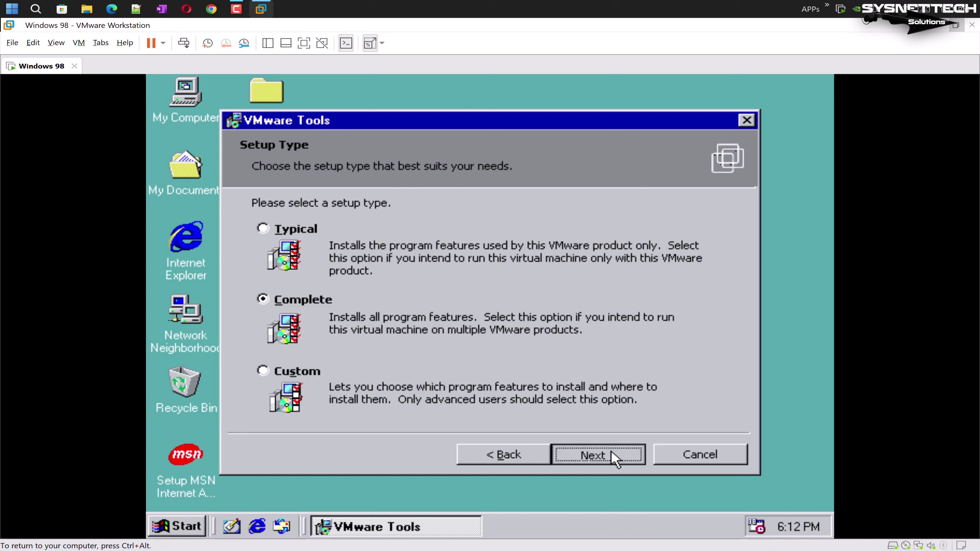
click(612, 455)
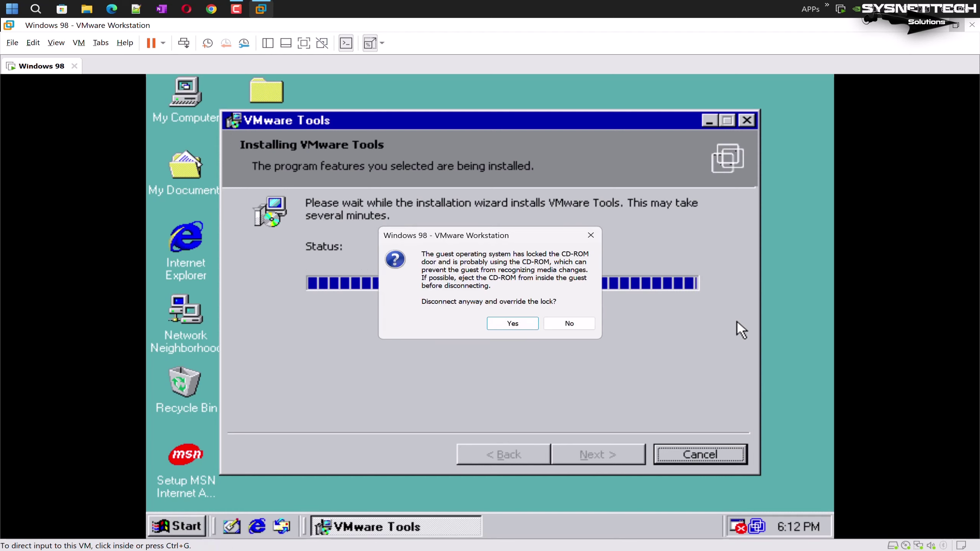
Override the CD-ROM lock, finish the VMware Tools wizard, and restart Windows 98, logging on as USER.
click(518, 324)
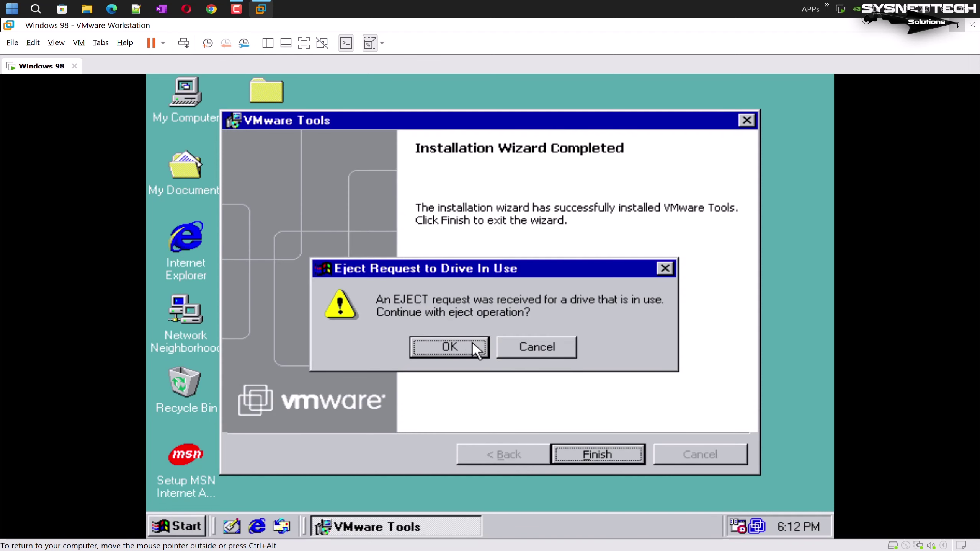
click(472, 342)
click(590, 454)
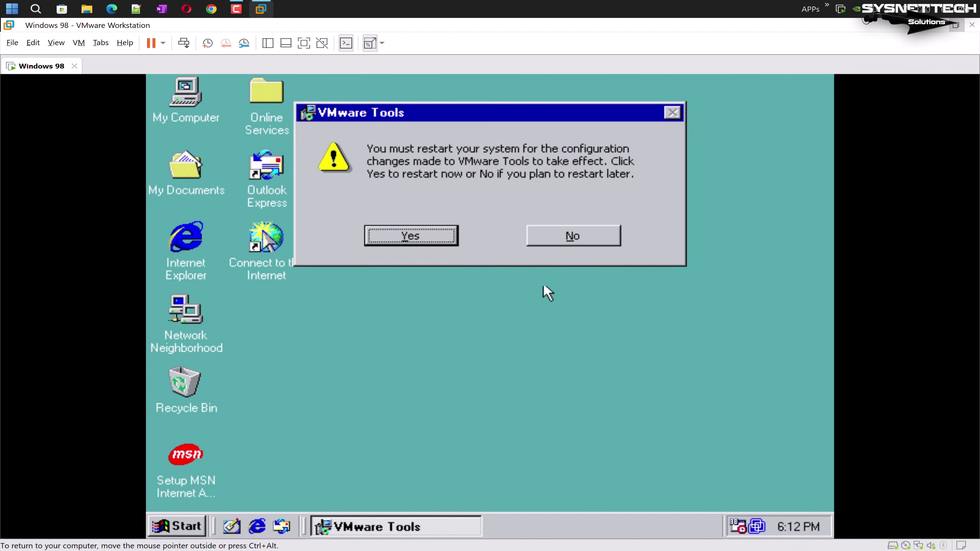
click(411, 232)
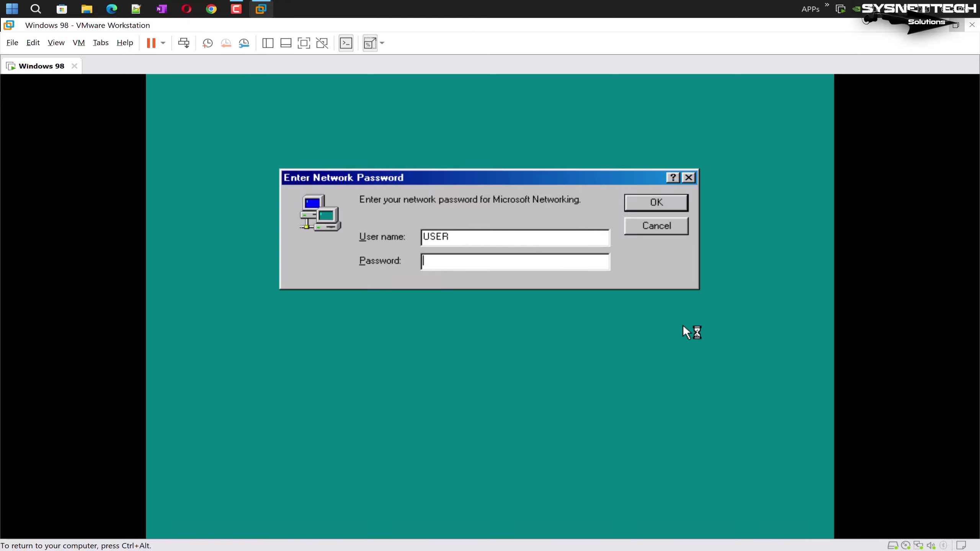
click(668, 205)
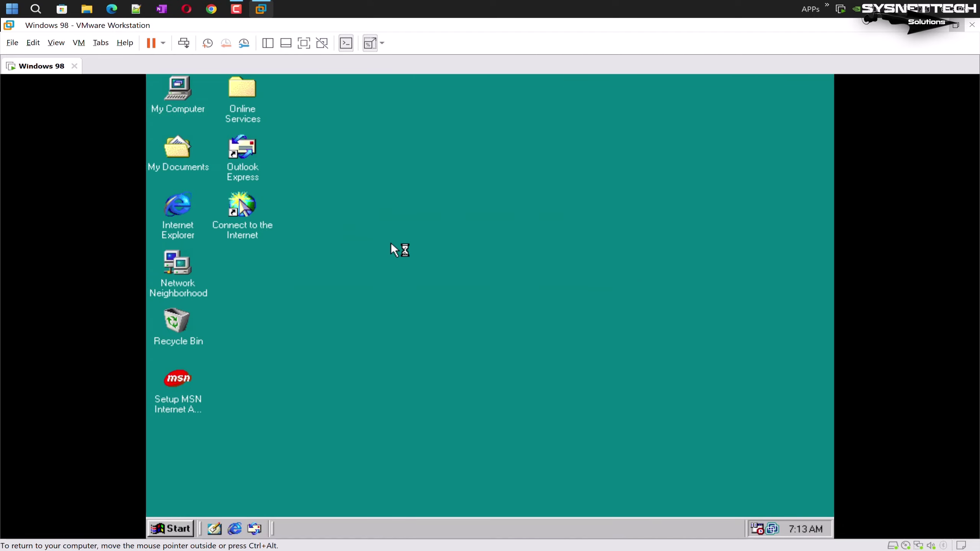
Check the guest's detected hardware in Device Manager through the system properties of My Computer.
right_click(193, 95)
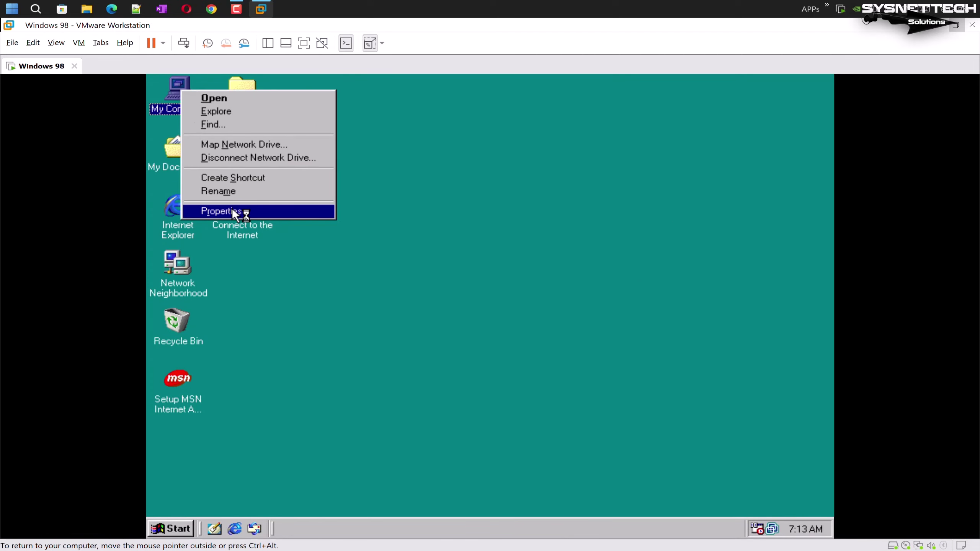
click(232, 209)
drag(398, 178, 441, 111)
click(420, 131)
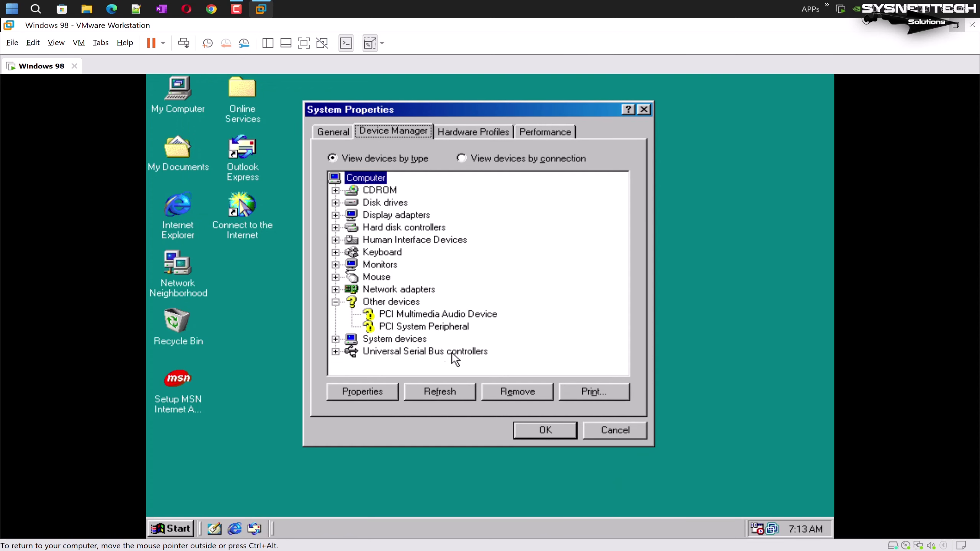
click(645, 109)
Set the Windows 98 screen area to 1024 by 768 pixels in Display Properties and keep the setting.
right_click(431, 193)
click(491, 234)
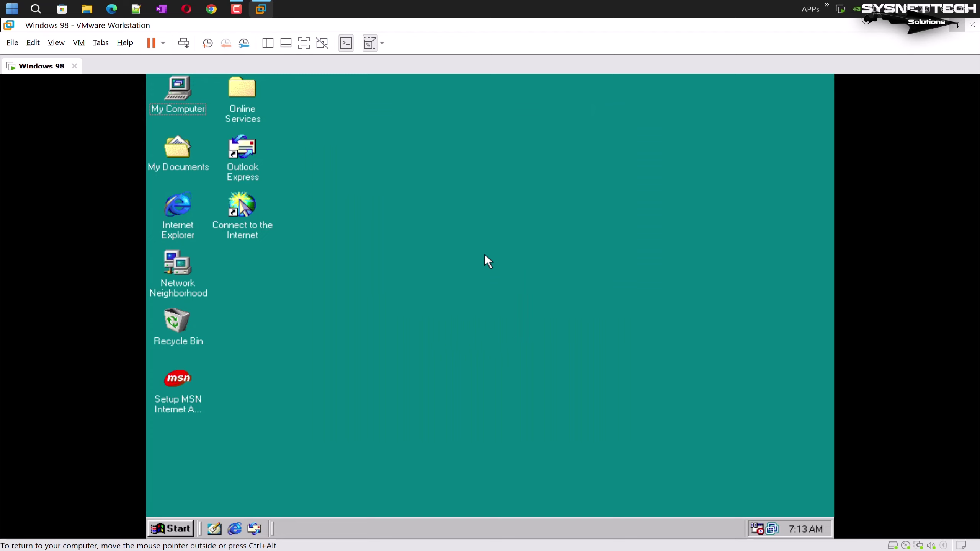
right_click(441, 142)
click(498, 203)
right_click(490, 151)
click(547, 286)
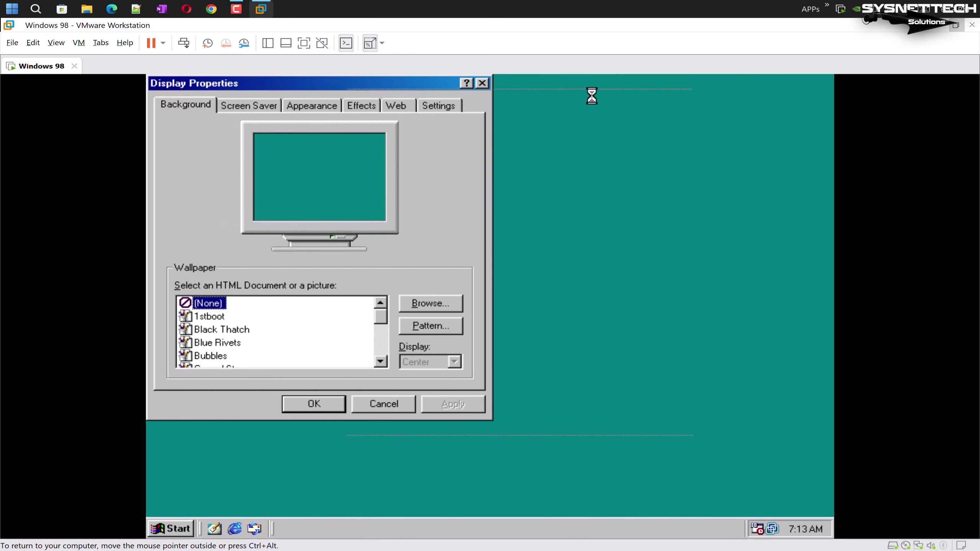
click(626, 117)
click(577, 341)
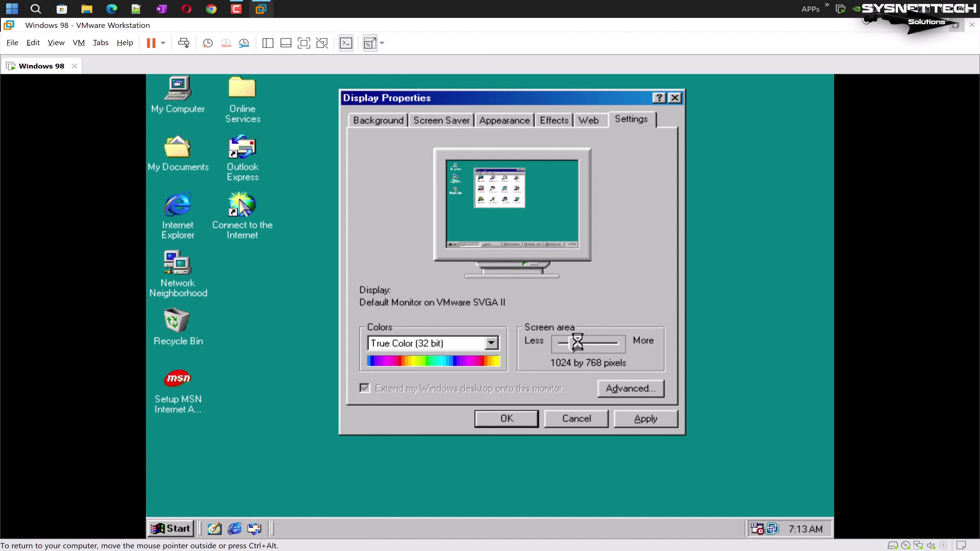
click(646, 418)
click(479, 339)
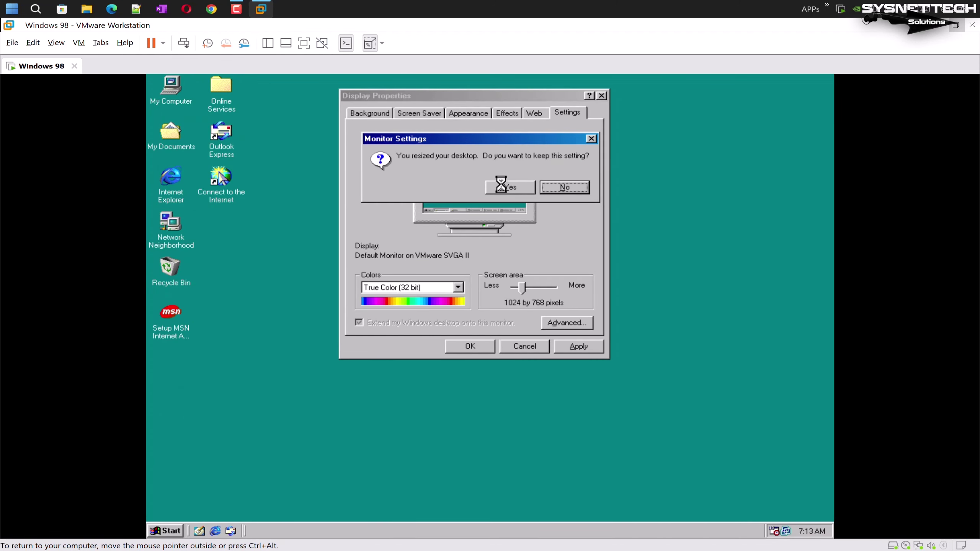
click(501, 185)
Switch the virtual machine's display scaling to Free Stretch so the guest fills the window.
click(79, 42)
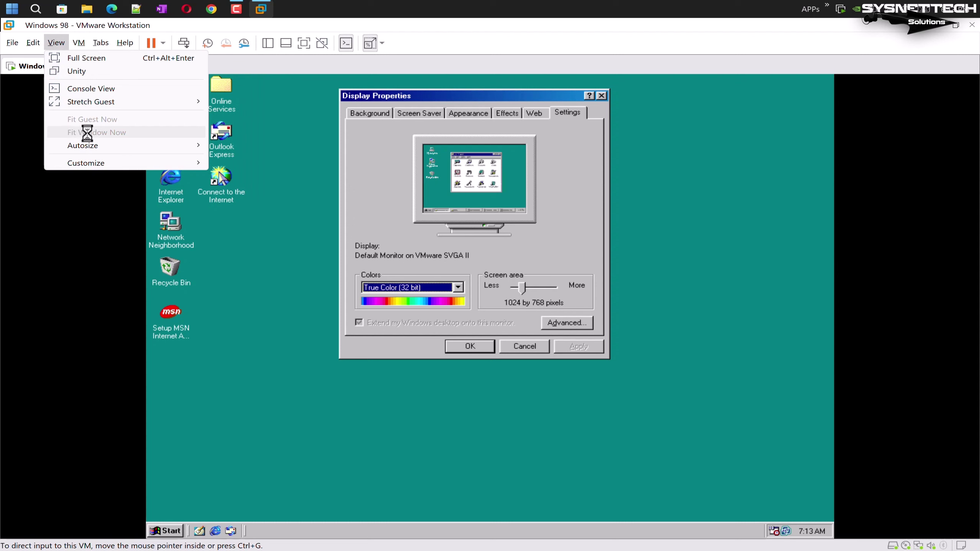
click(426, 53)
click(382, 43)
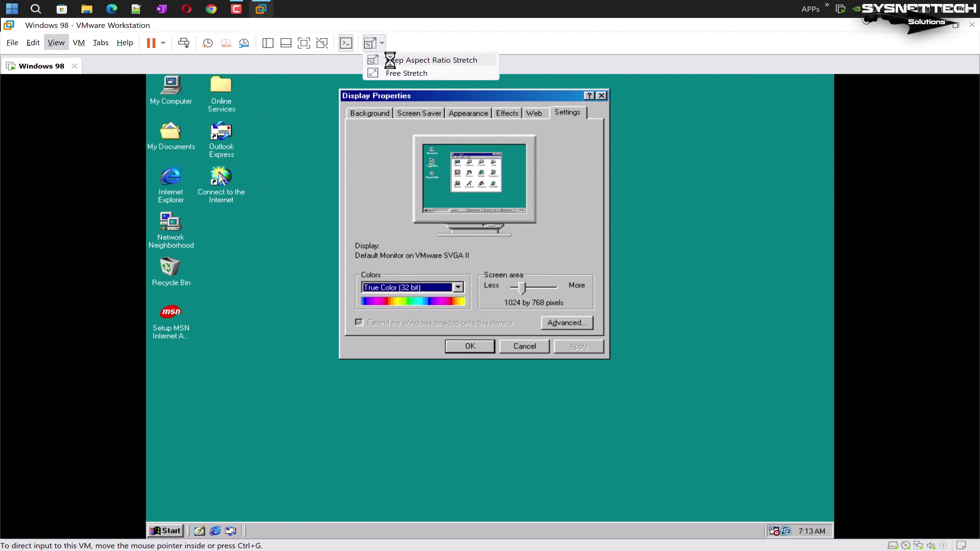
click(390, 61)
click(369, 43)
click(382, 43)
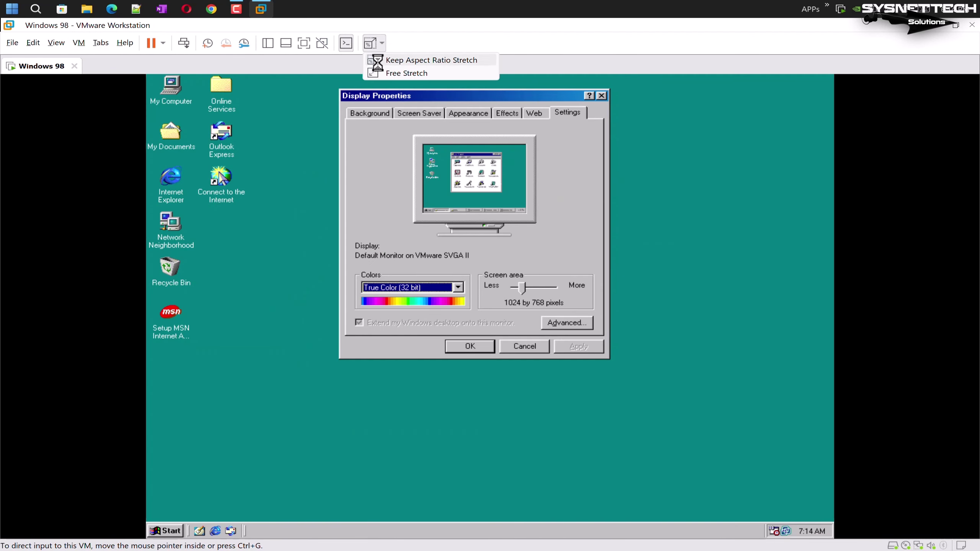
click(379, 72)
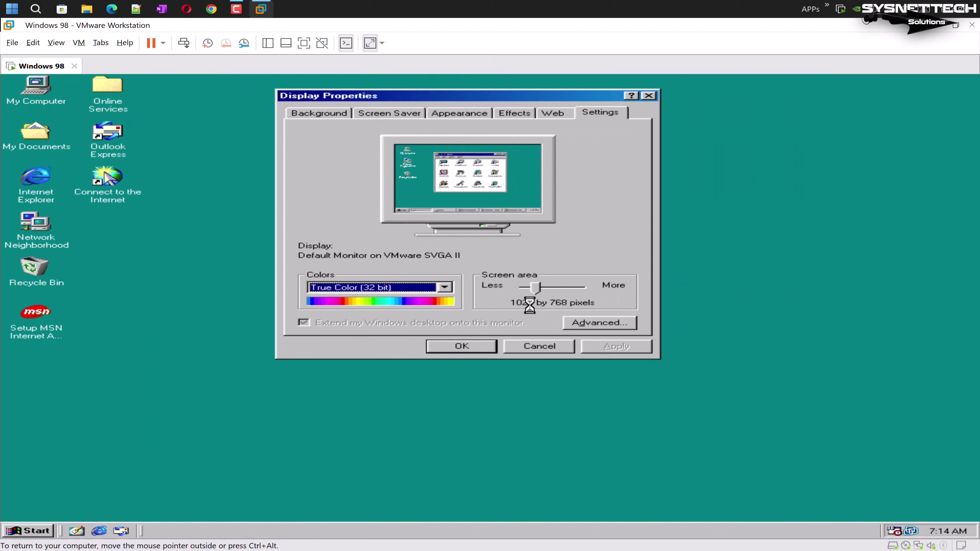
Increase the Windows 98 screen area to 1152 by 864 pixels and keep the resized desktop.
click(546, 290)
click(600, 347)
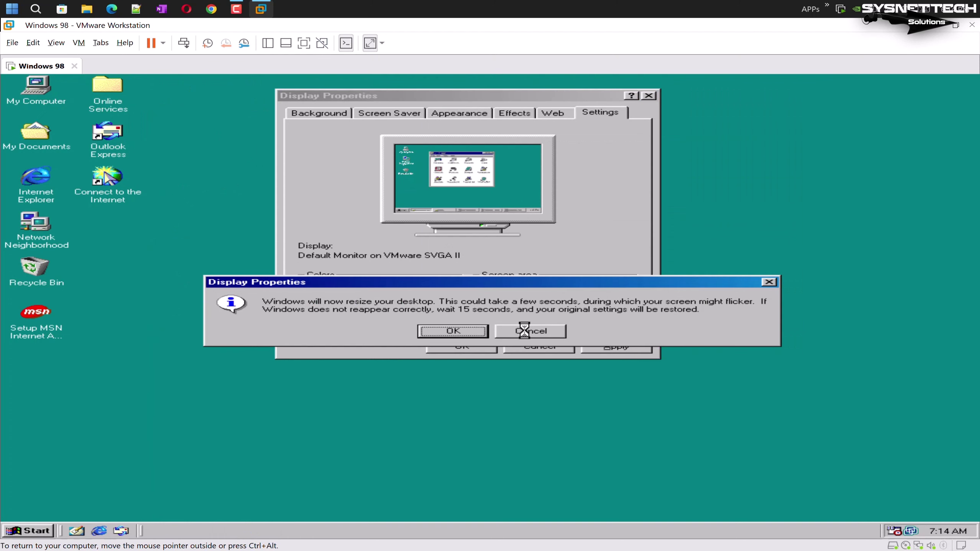
click(479, 332)
click(493, 175)
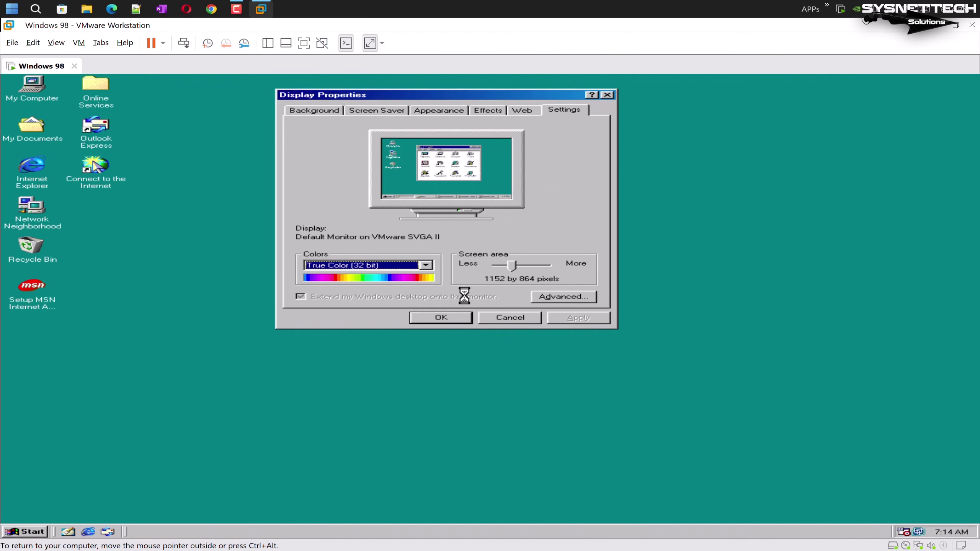
Close Display Properties, then arrange the Windows 98 desktop icons in order and refresh the desktop.
click(449, 317)
right_click(223, 162)
click(286, 205)
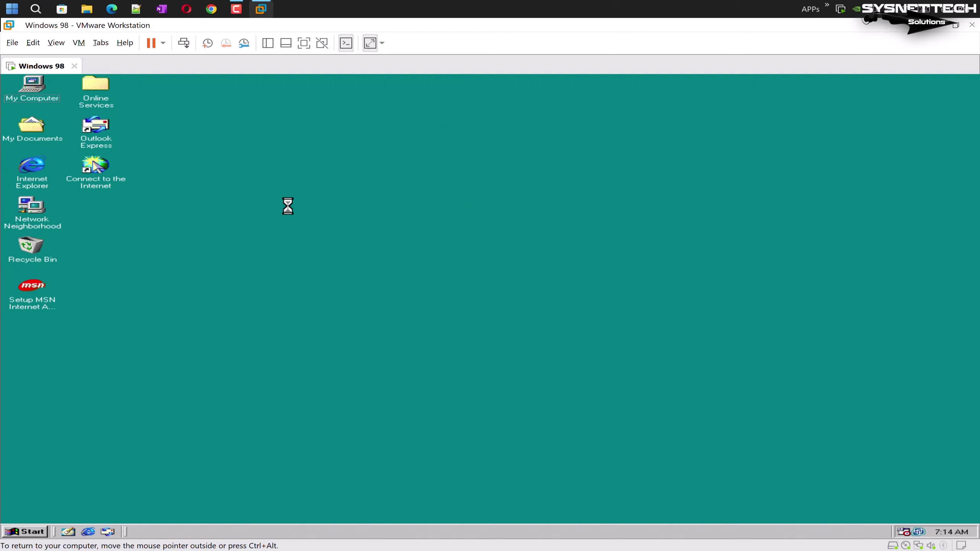
right_click(175, 220)
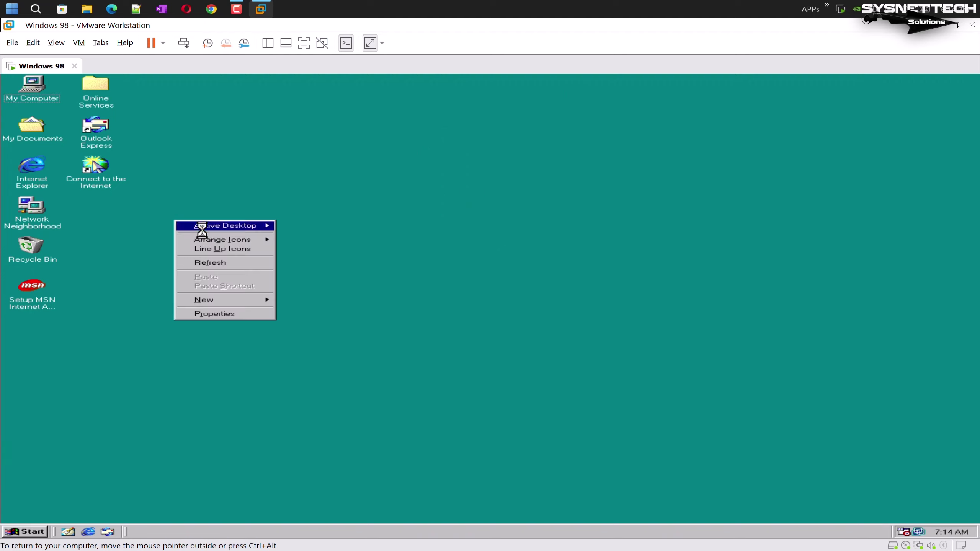
mouse_move(214, 240)
click(288, 245)
right_click(237, 198)
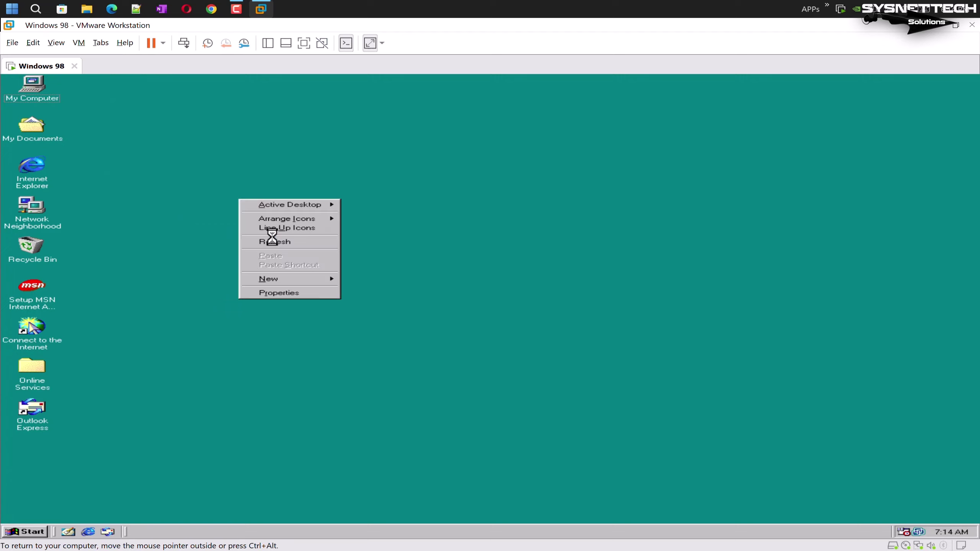
click(277, 240)
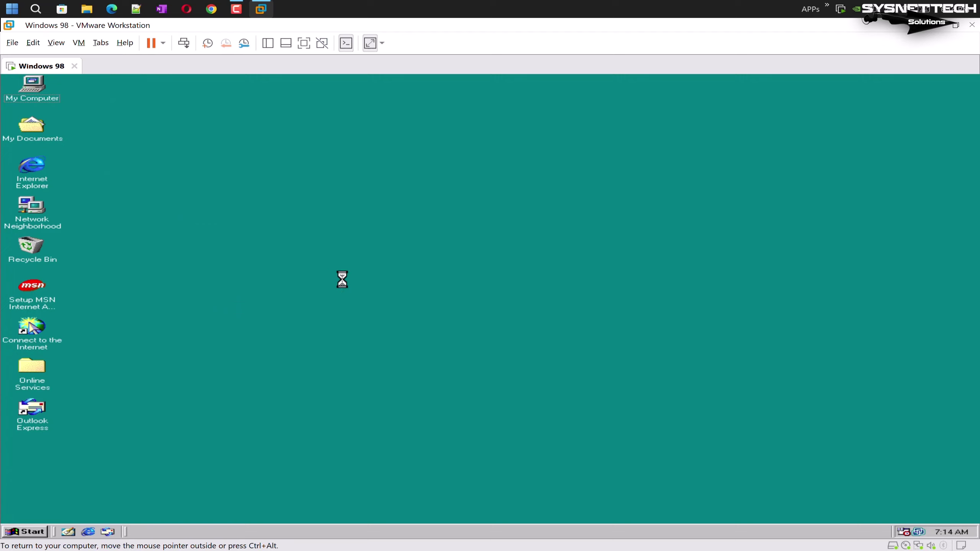
Switch the Windows 98 virtual machine to full screen and refresh the guest desktop.
click(79, 42)
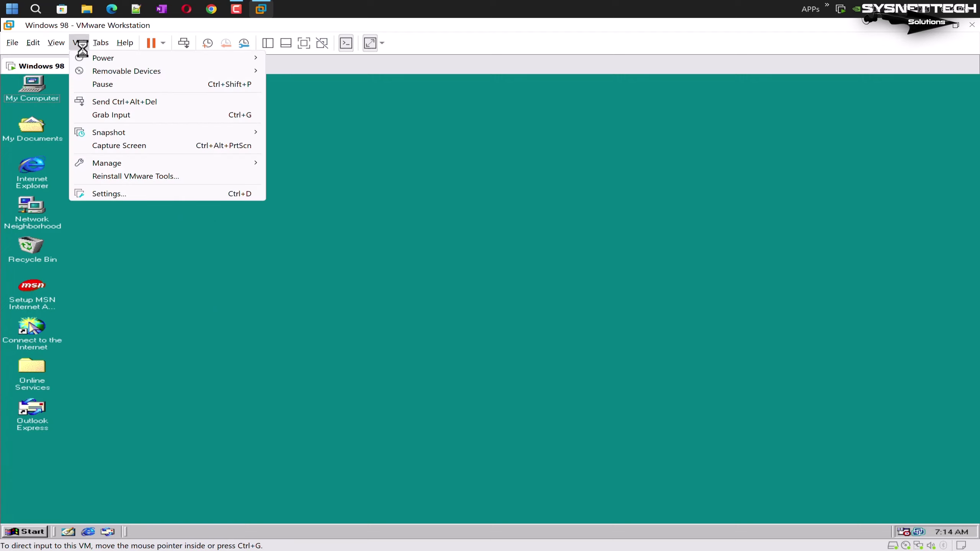
click(73, 58)
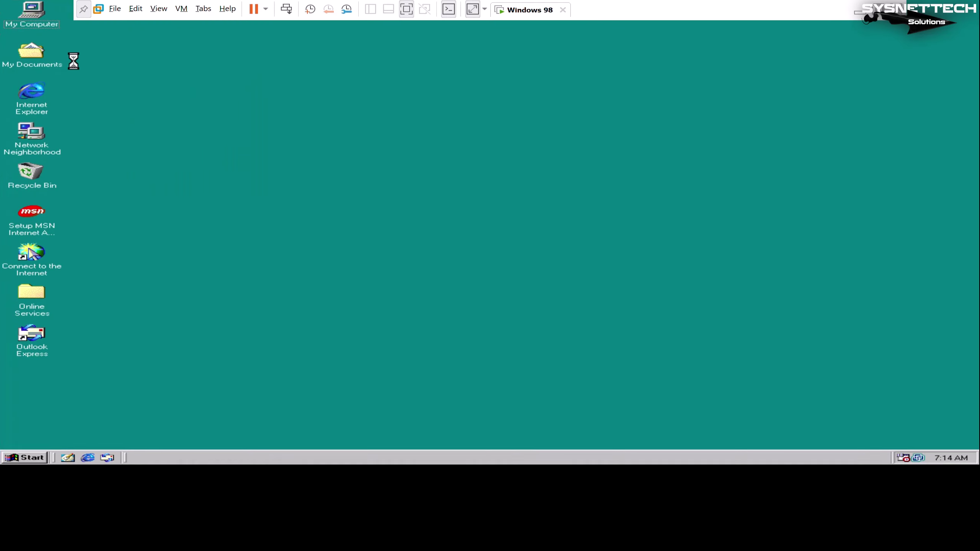
click(158, 9)
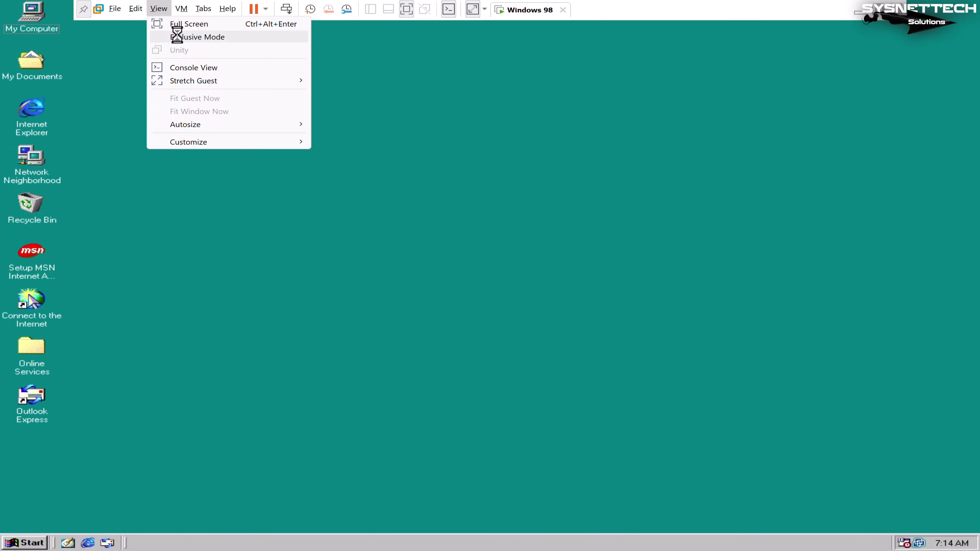
click(176, 37)
click(503, 312)
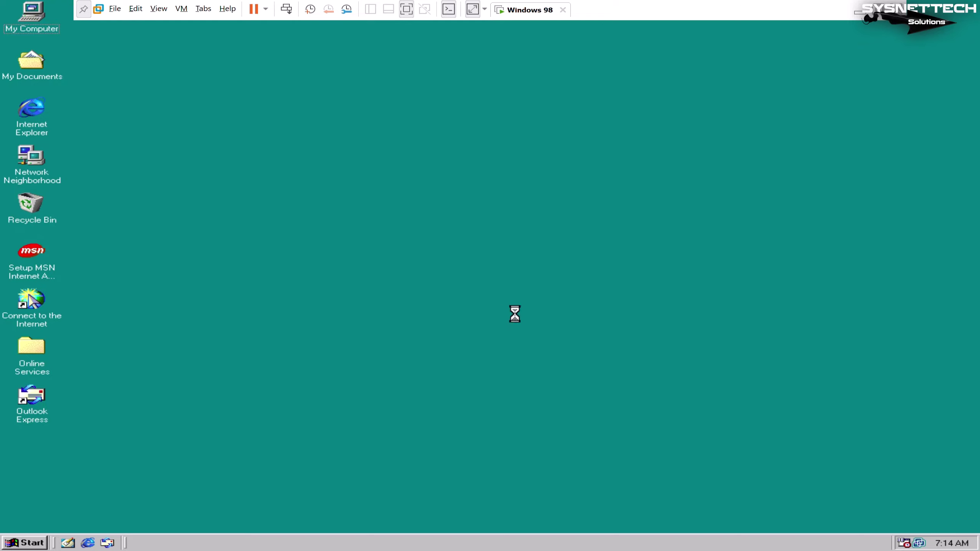
right_click(481, 193)
click(526, 237)
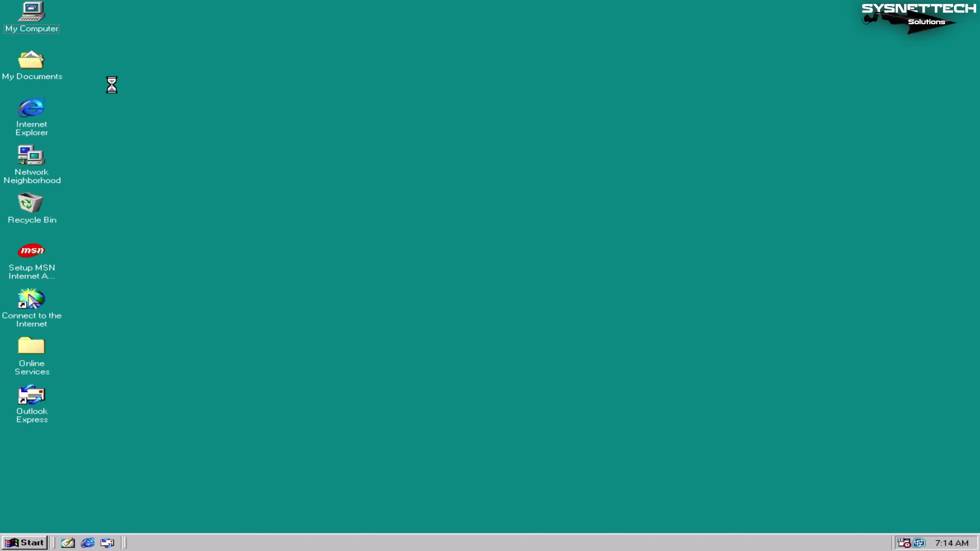
Open My Computer in the full-screen guest, move its window across the desktop to test it and close it.
click(53, 30)
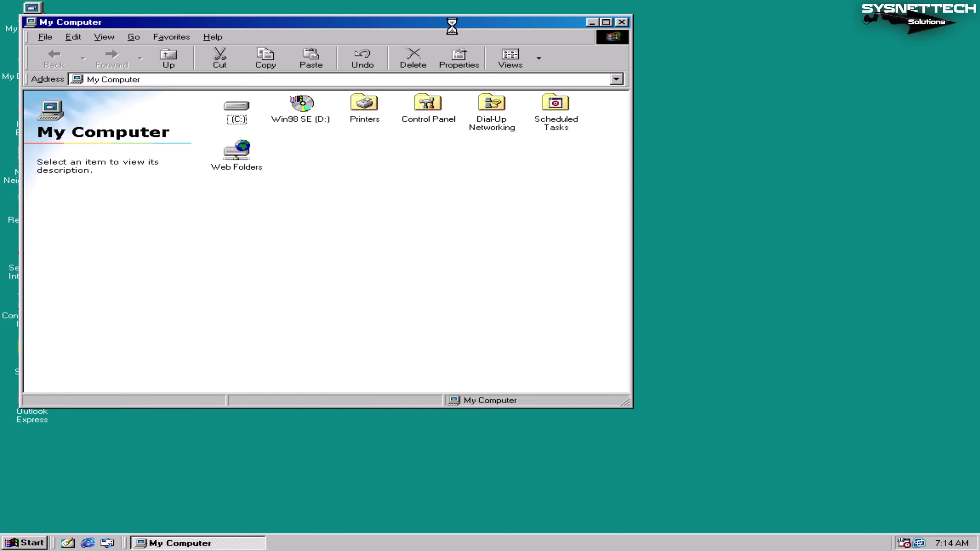
drag(448, 16, 626, 73)
click(800, 70)
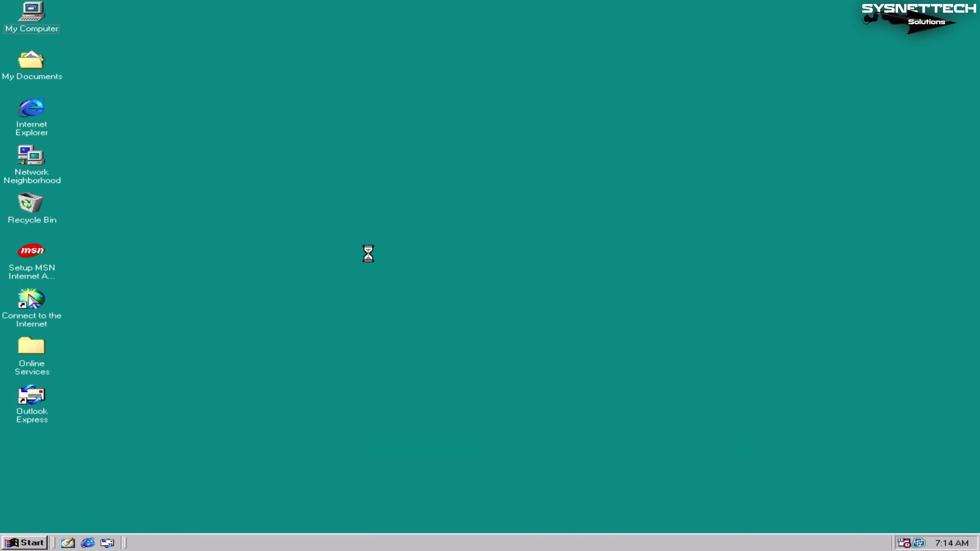
Exit full screen, resize the VMware window to test the guest scaling and move it aside to expose the host desktop.
mouse_move(228, 9)
click(158, 8)
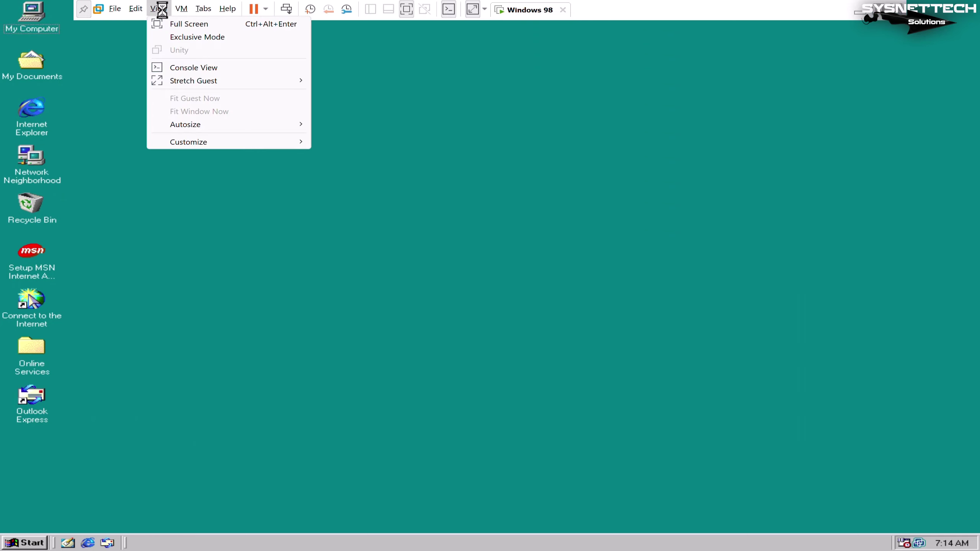
click(189, 24)
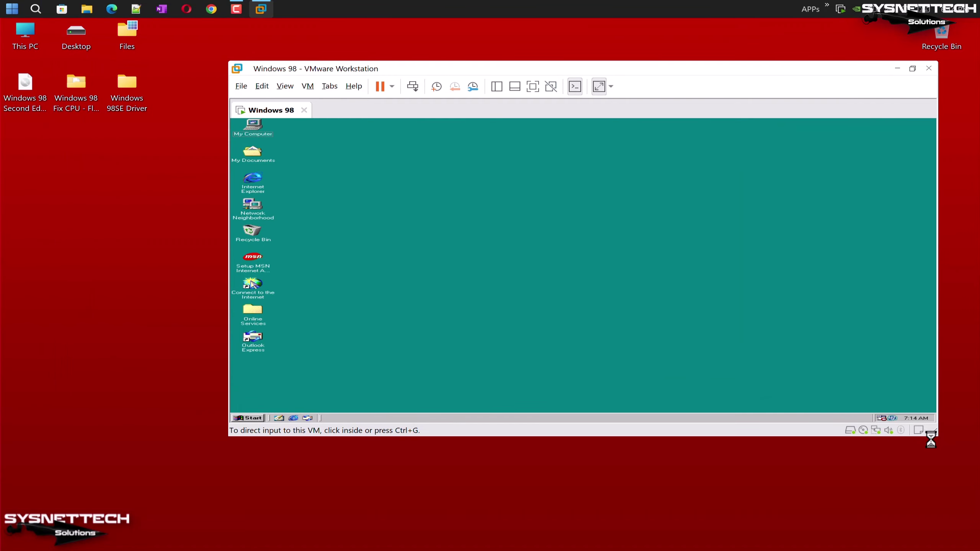
drag(930, 433, 692, 398)
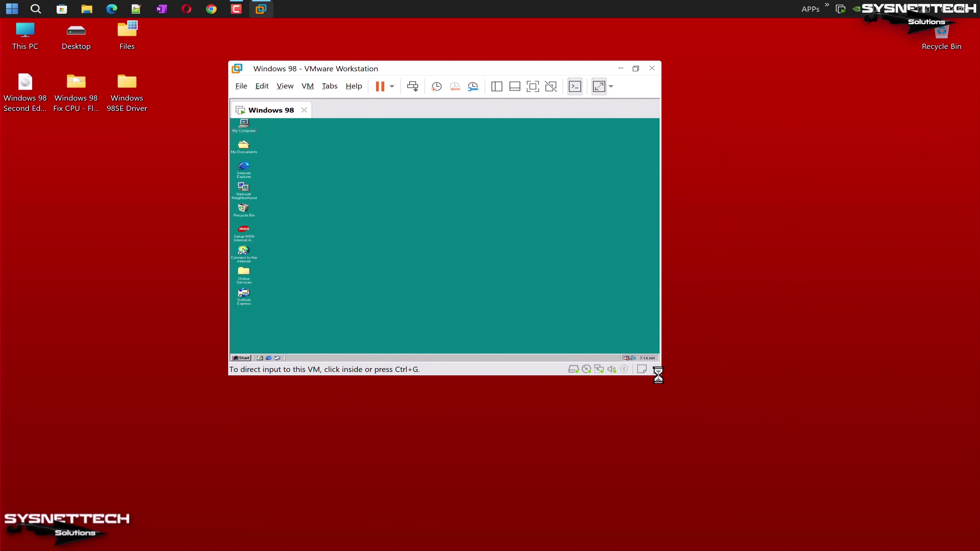
drag(656, 372, 894, 509)
drag(663, 72, 899, 72)
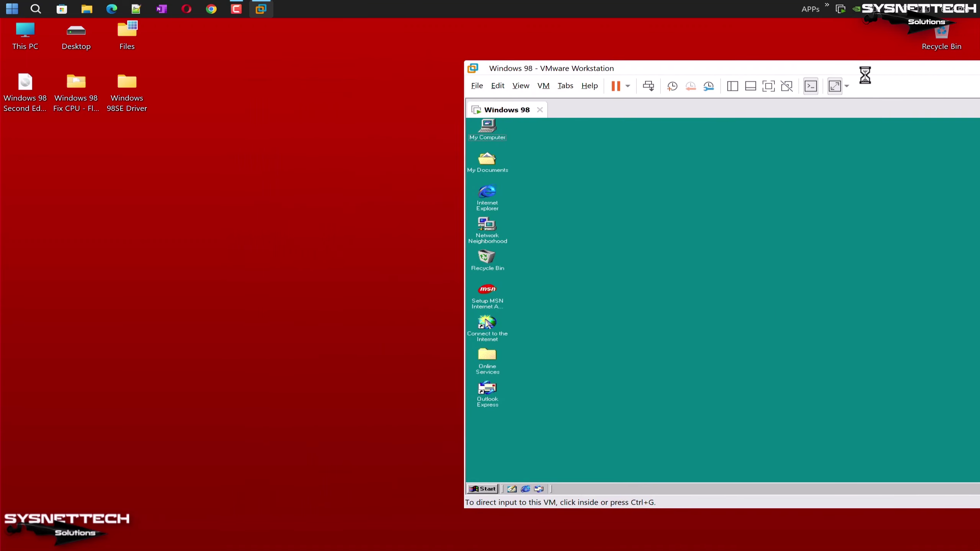
Create a text document on the host desktop and copy it onto the Windows 98 guest desktop.
right_click(354, 136)
mouse_move(403, 263)
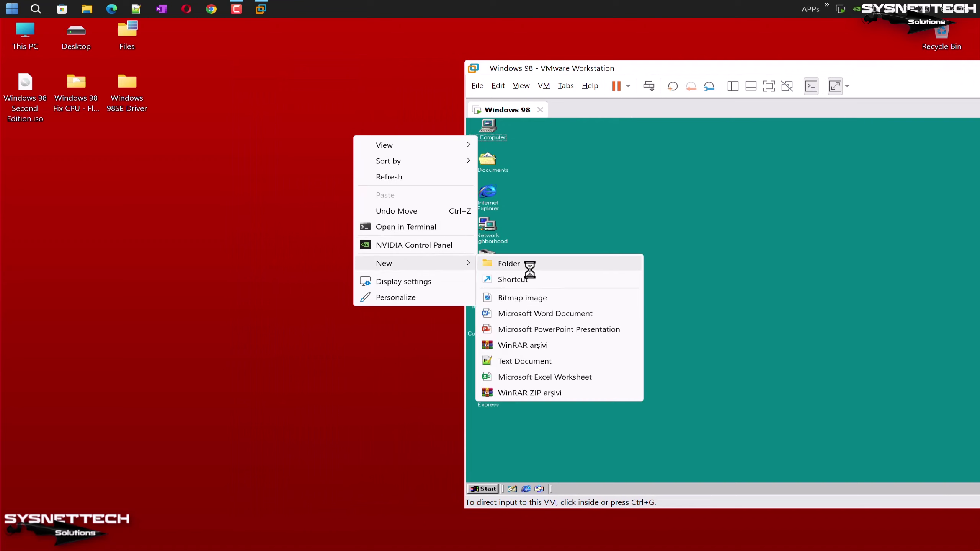
click(525, 361)
drag(383, 147, 617, 241)
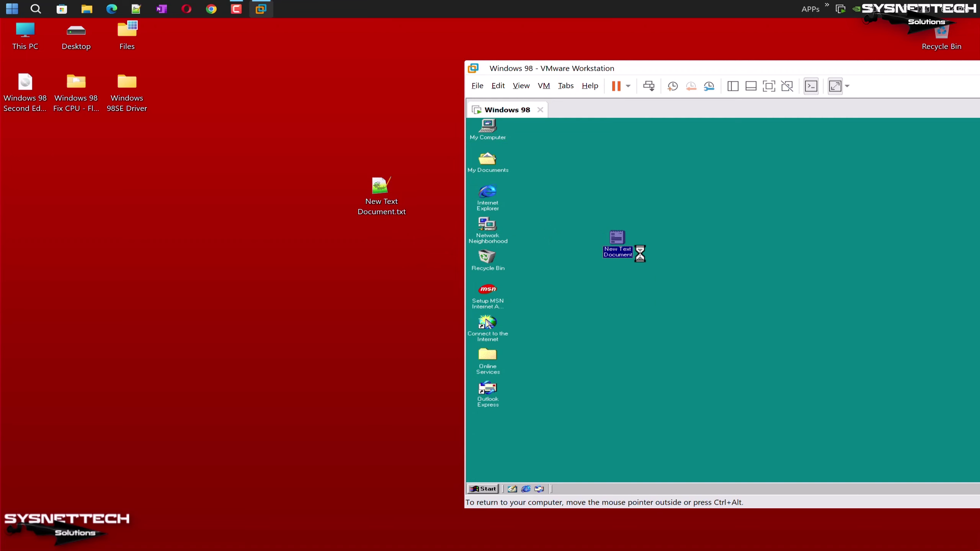
Maximize the VMware window, delete New Text Document from the guest desktop and refresh it.
double_click(841, 68)
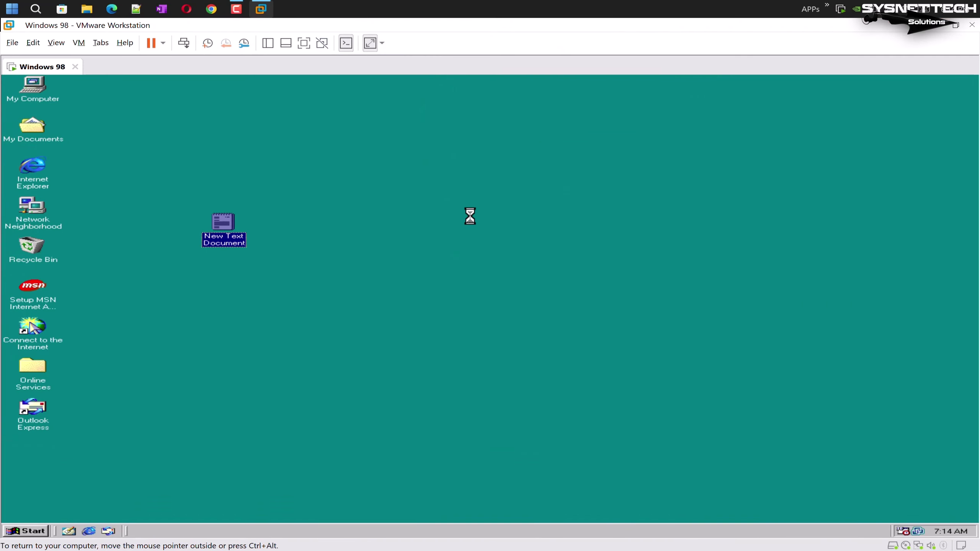
click(232, 229)
key(Delete)
right_click(347, 210)
click(390, 260)
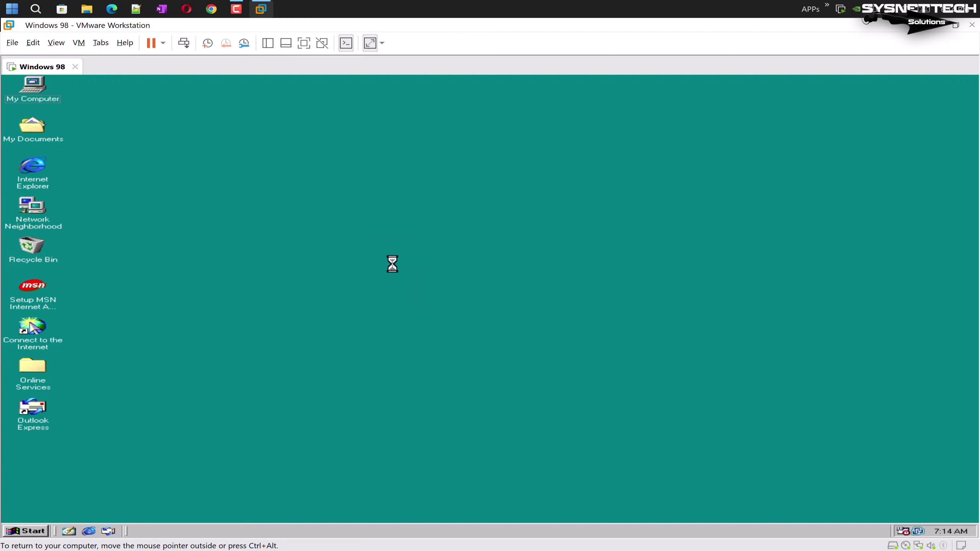
Shut down Windows 98 so the virtual machine powers off.
click(27, 529)
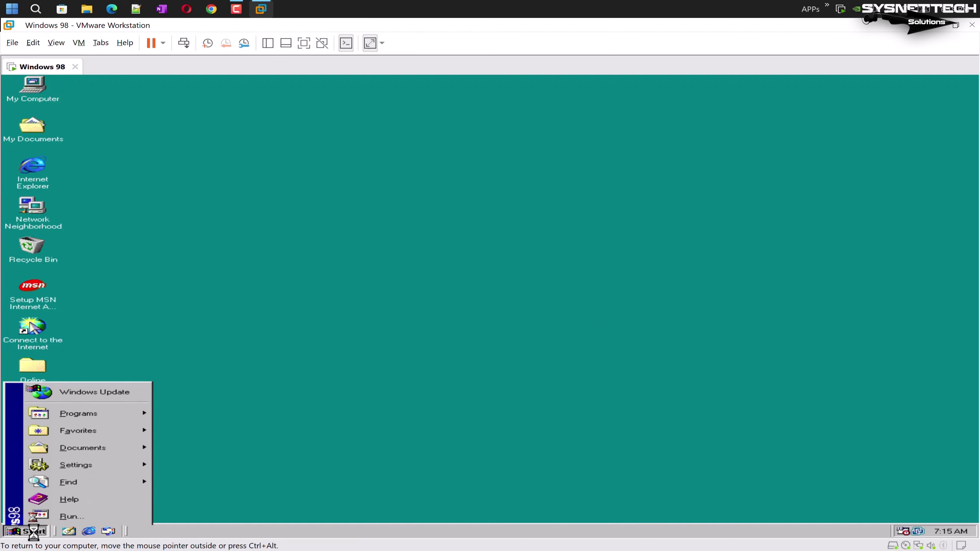
click(85, 516)
click(439, 281)
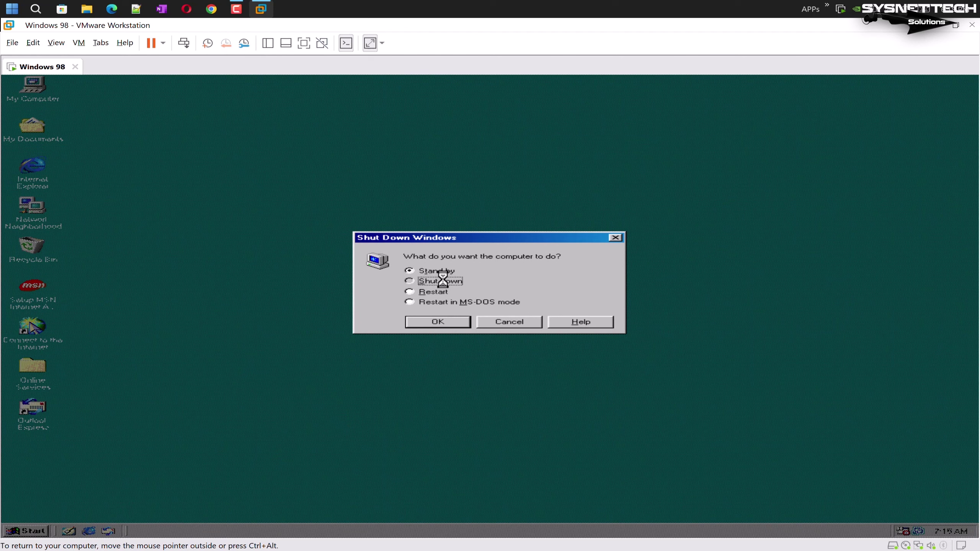
click(439, 322)
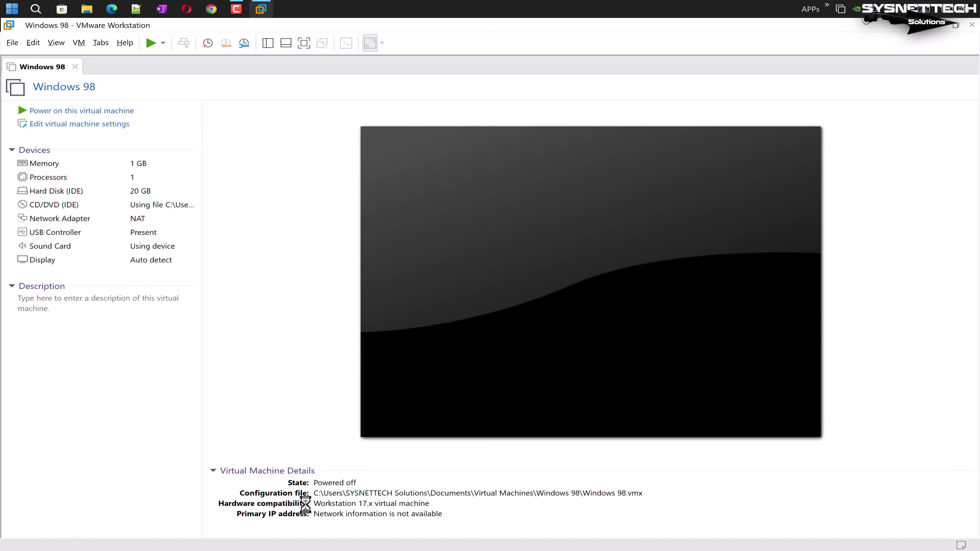
Change the virtual machine's hardware compatibility to Workstation 5.x and finish the conversion wizard.
click(79, 43)
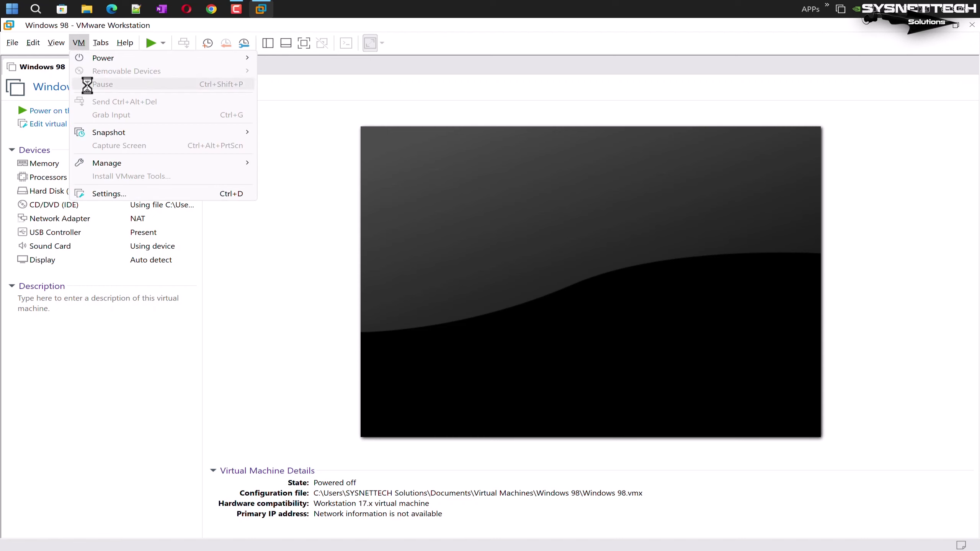
mouse_move(118, 160)
click(303, 168)
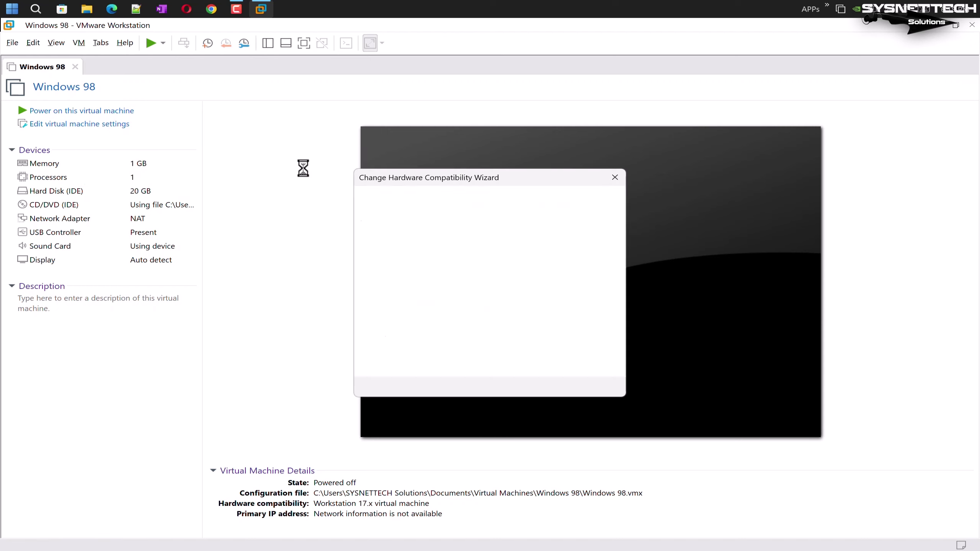
click(546, 386)
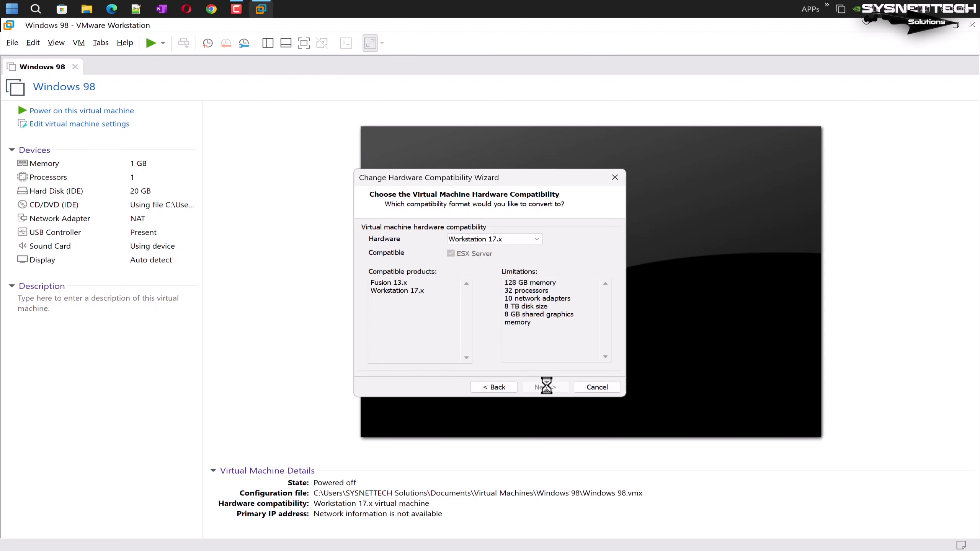
click(517, 240)
click(498, 368)
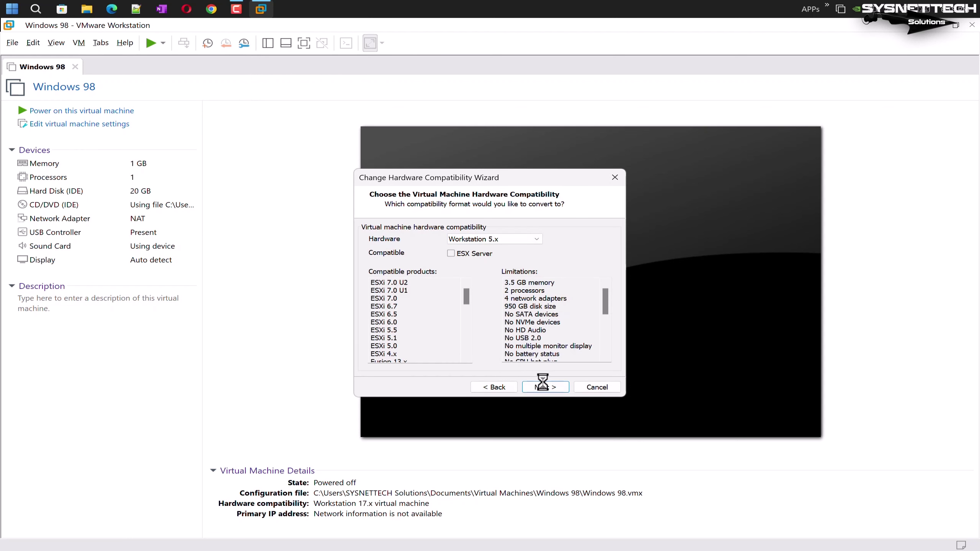
click(545, 386)
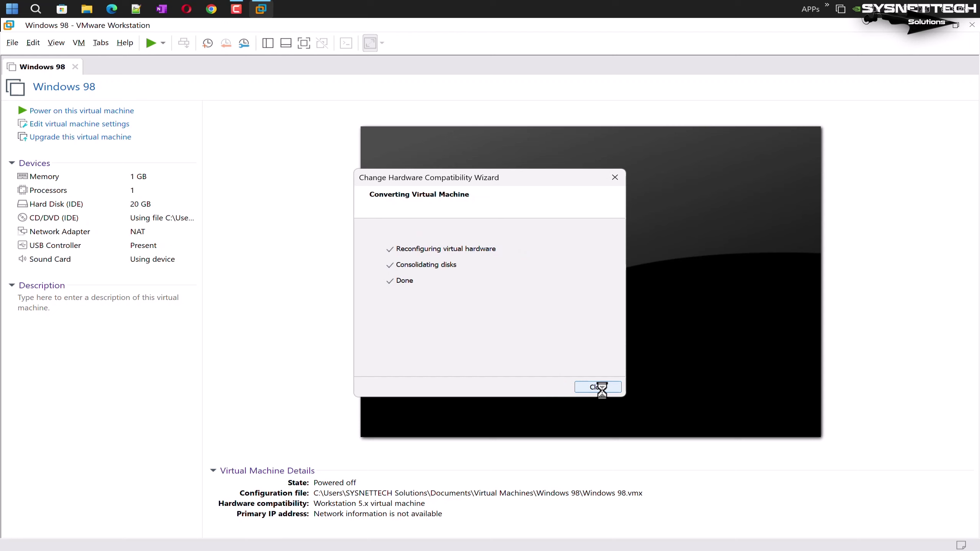
click(600, 387)
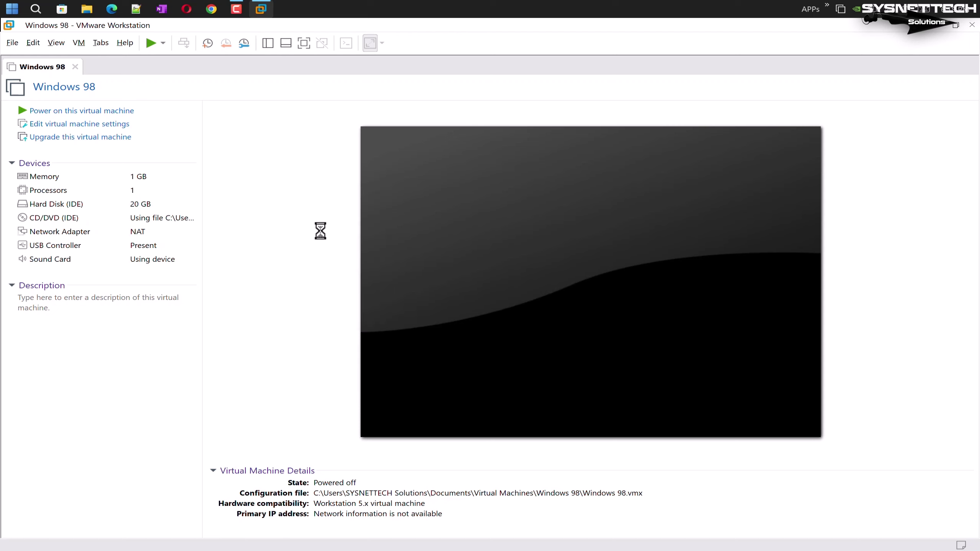
Power on the Windows 98 virtual machine and set its display scaling to Free Stretch.
click(114, 111)
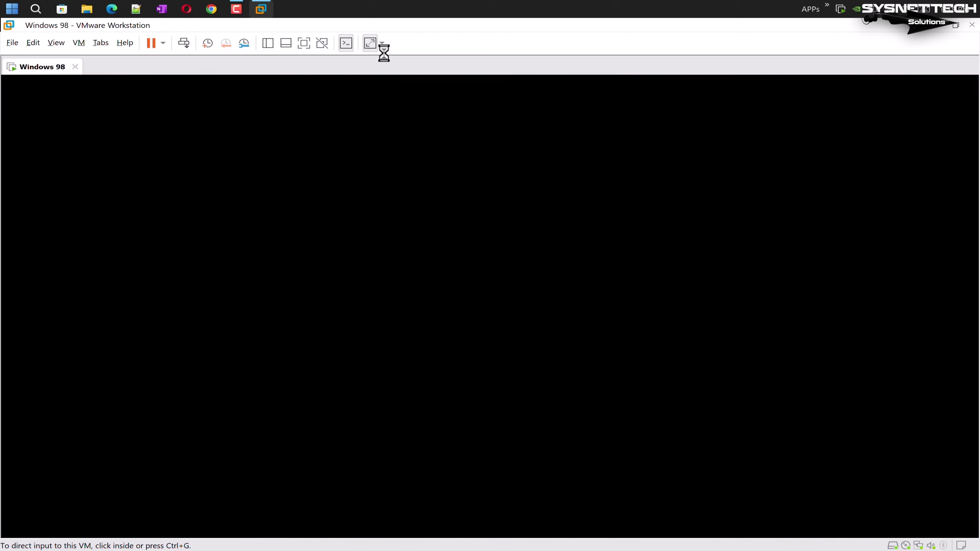
click(382, 43)
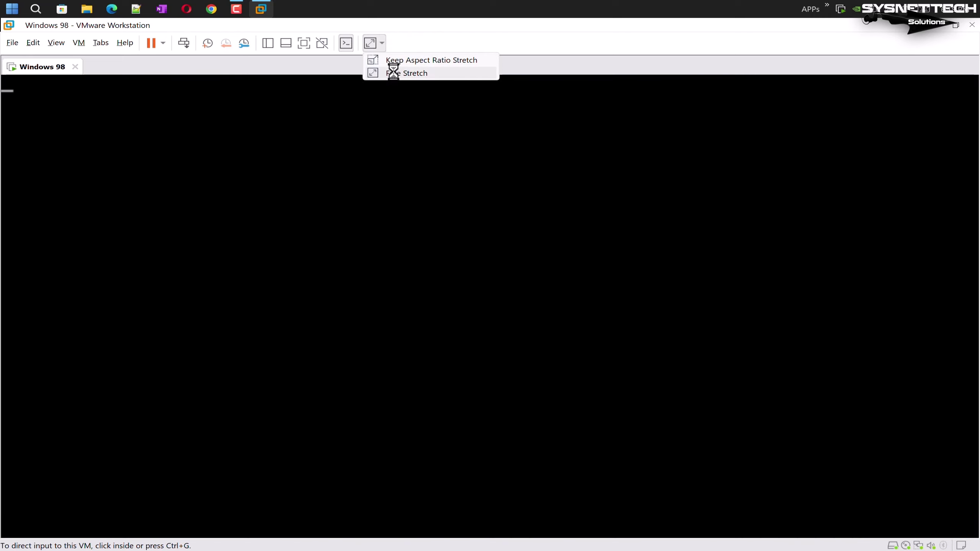
click(393, 72)
click(382, 43)
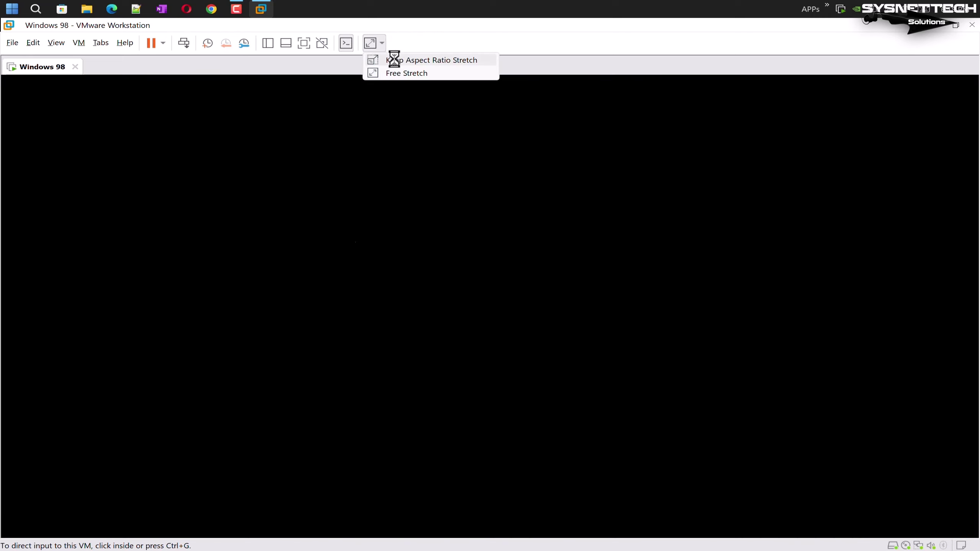
click(394, 60)
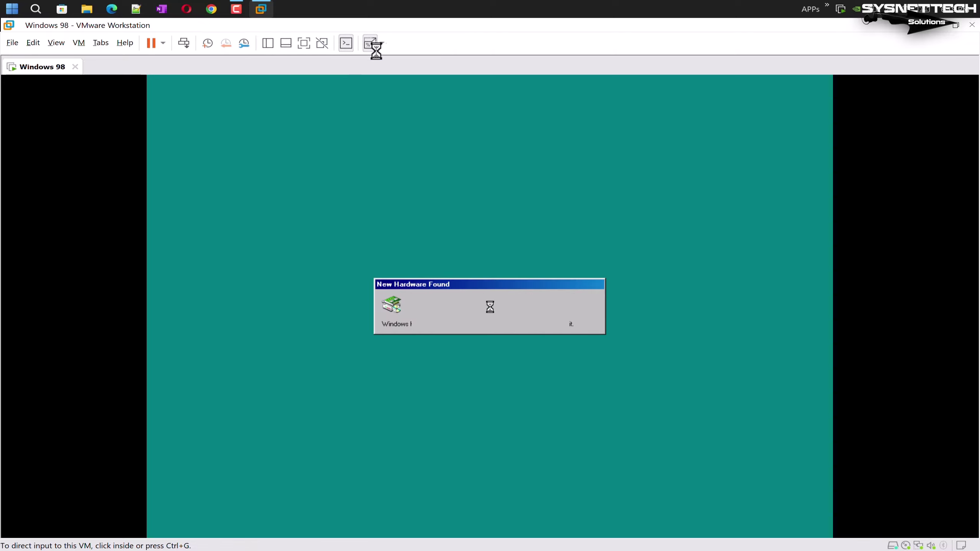
click(381, 43)
click(385, 71)
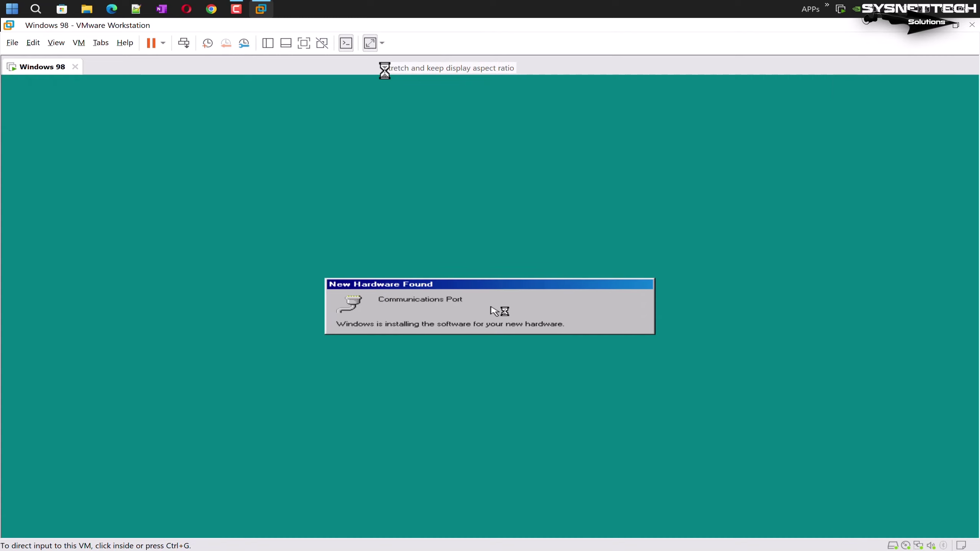
click(712, 302)
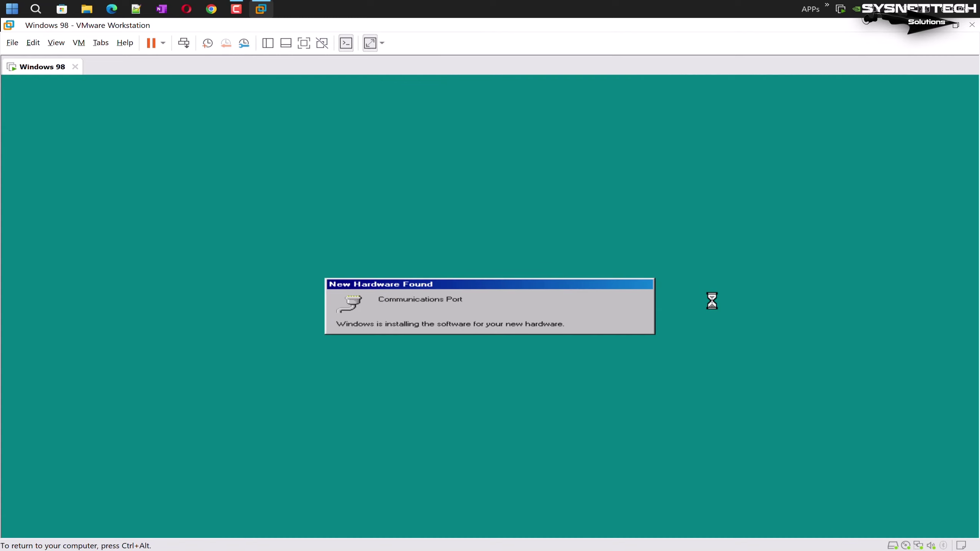
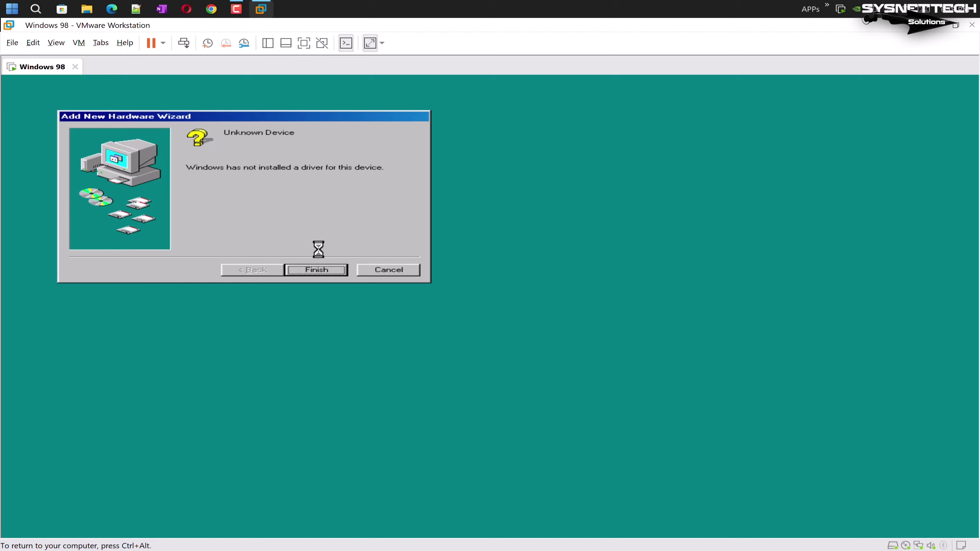
Finish the Add New Hardware Wizard for the unknown device, and inspect Device Manager in the guest's System Properties.
click(317, 270)
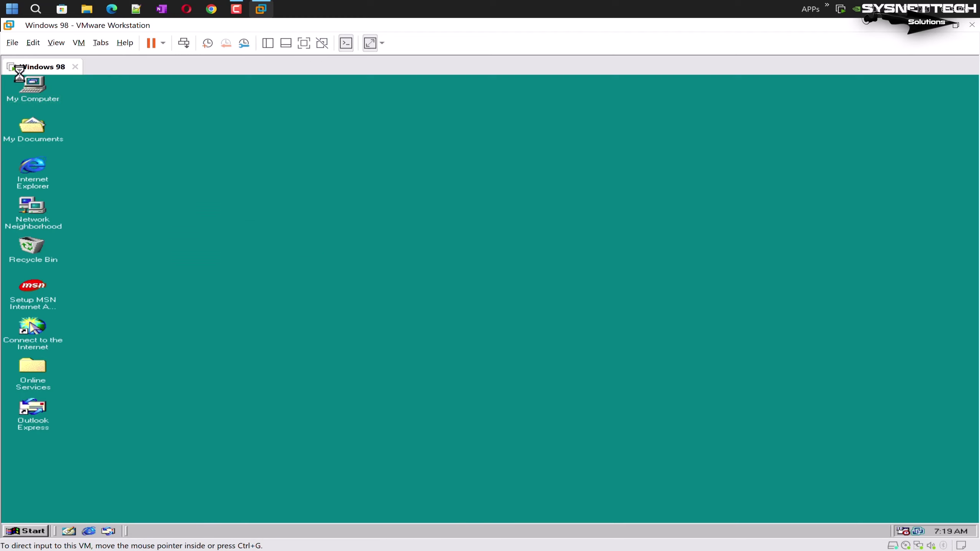
right_click(33, 89)
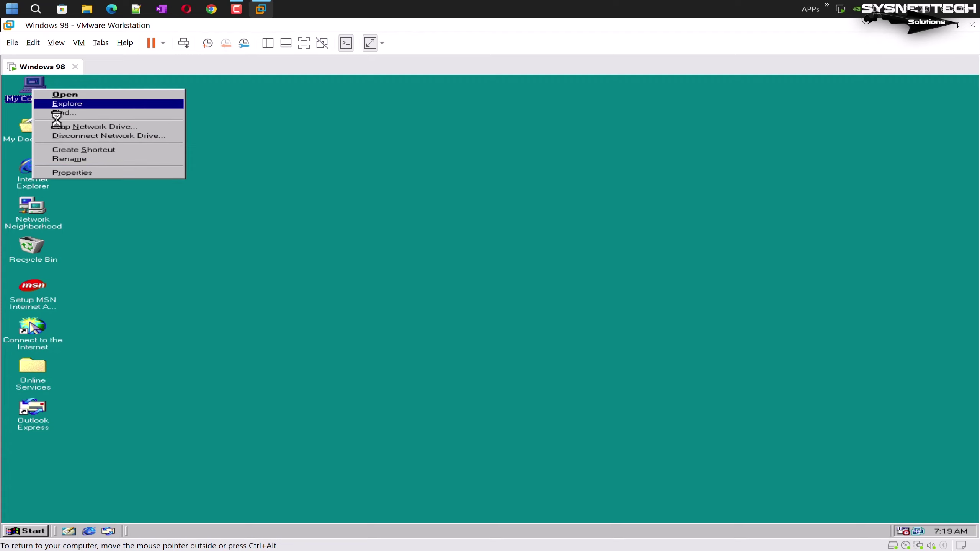
click(73, 171)
drag(342, 157, 571, 167)
click(427, 179)
drag(501, 166, 440, 151)
key(Return)
Copy the Windows 98SE Driver folder from the host desktop to the guest desktop and place it beside My Computer.
double_click(608, 27)
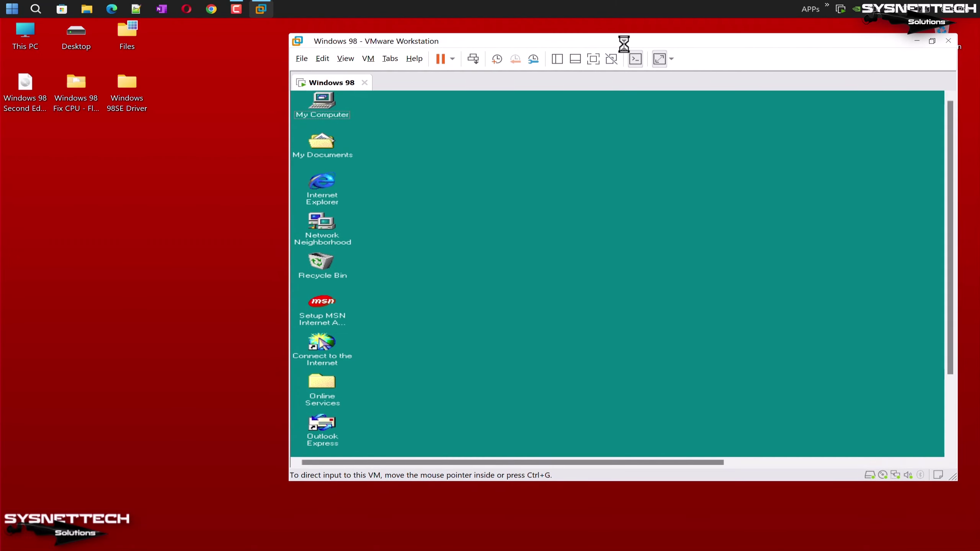
double_click(127, 92)
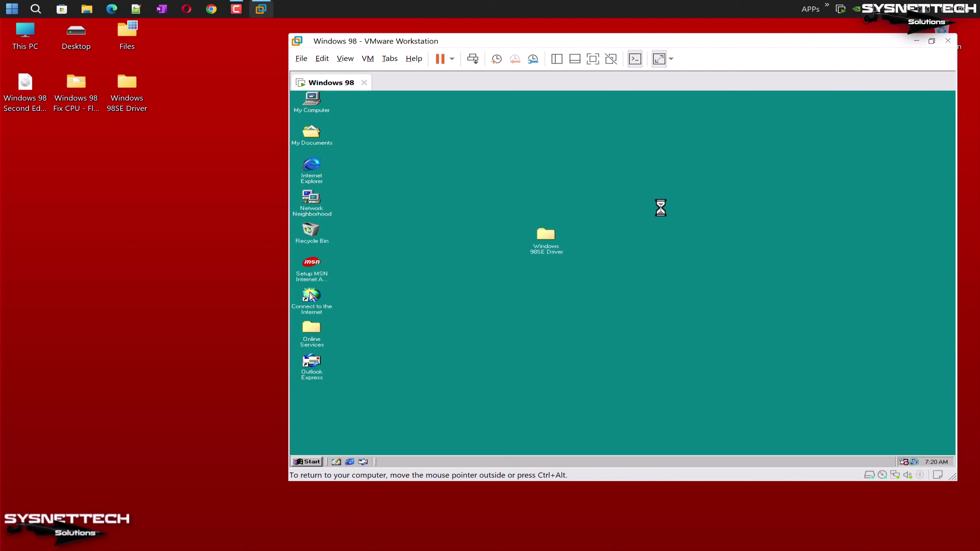
double_click(688, 44)
drag(369, 255, 91, 93)
Launch the Creative SB PCI (WDM) Sound Driver installer from the Sound Driver subfolder of Windows 98SE Driver, and close the folder window.
double_click(102, 93)
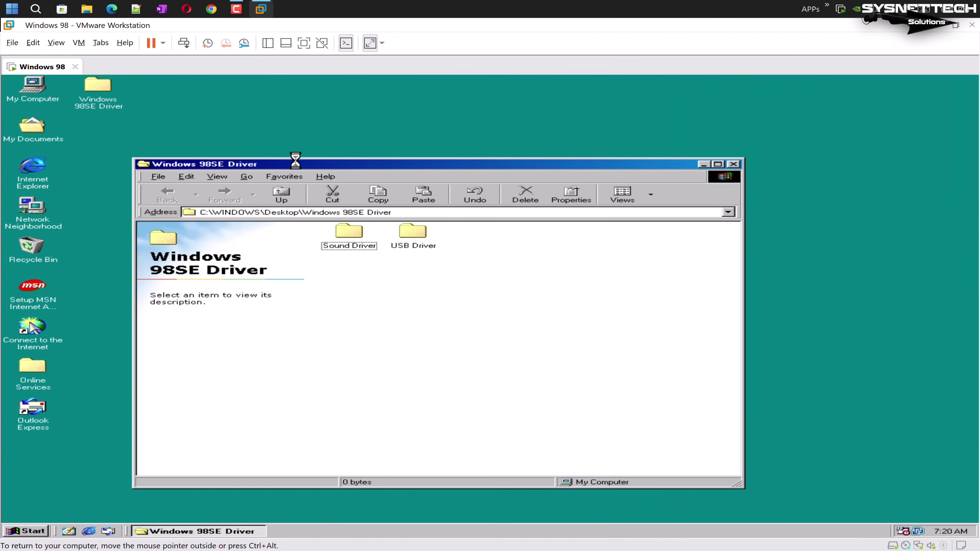
double_click(346, 236)
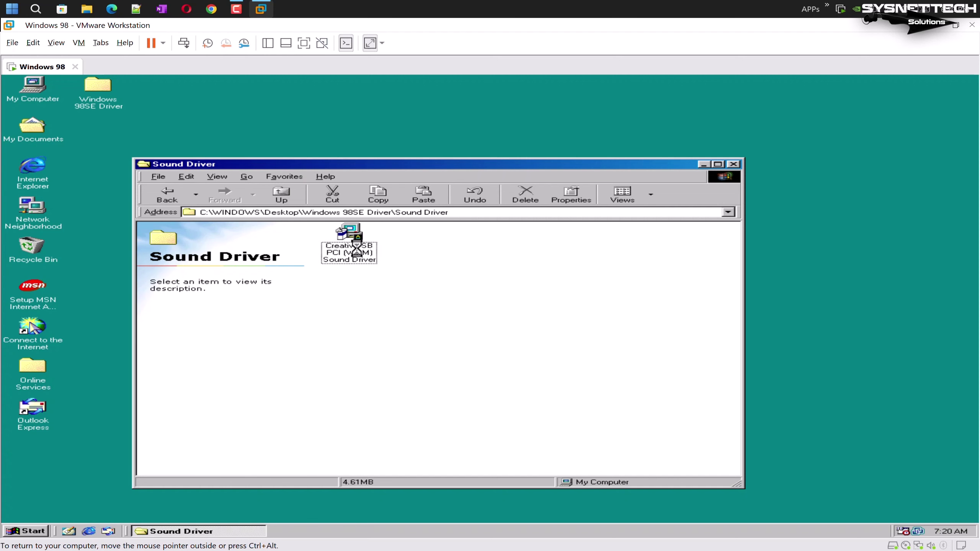
click(355, 245)
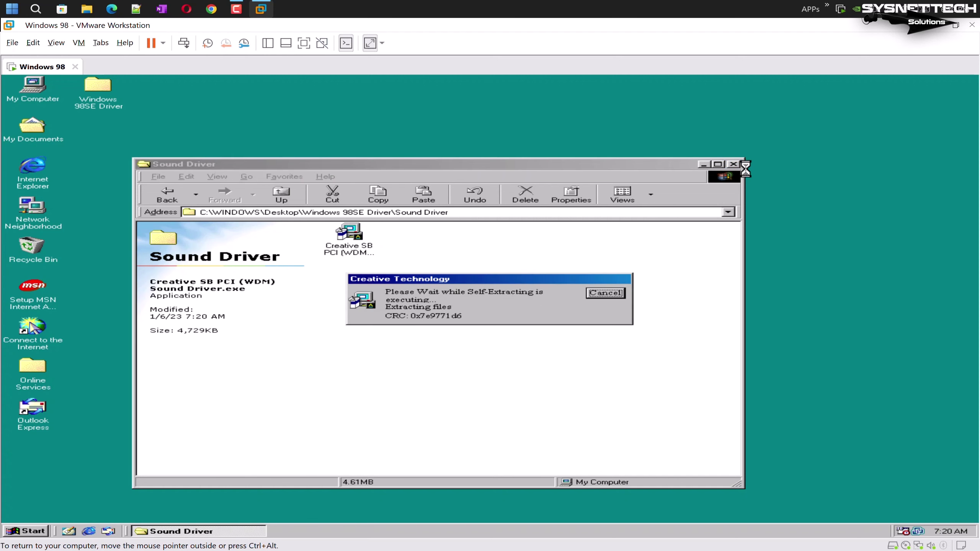
click(734, 165)
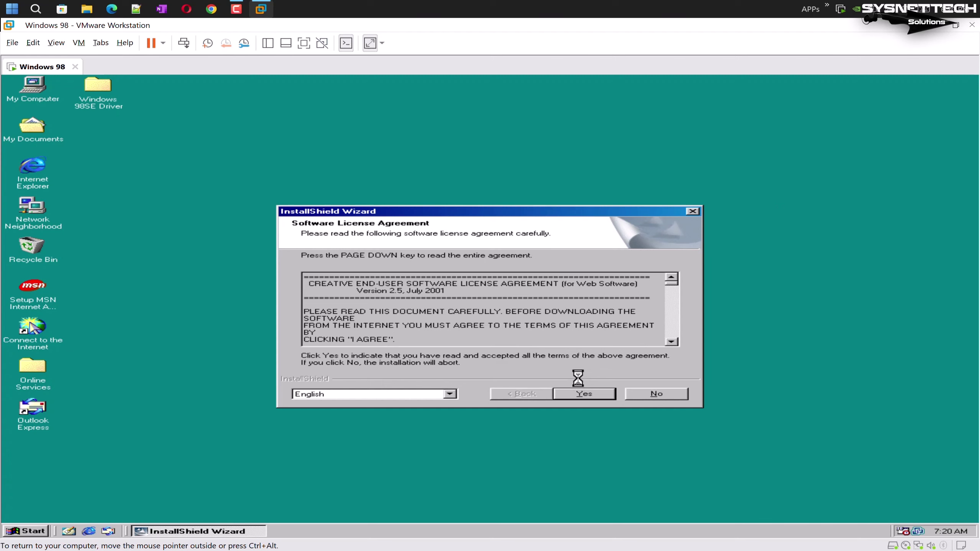
Accept the Creative license agreement, complete the driver installation with an immediate restart, and log on to Windows 98.
click(584, 393)
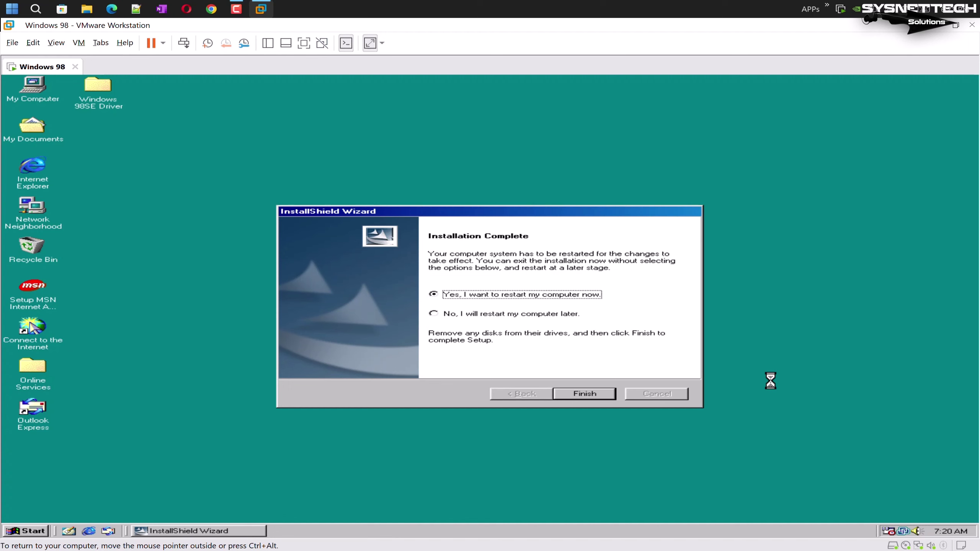
click(584, 394)
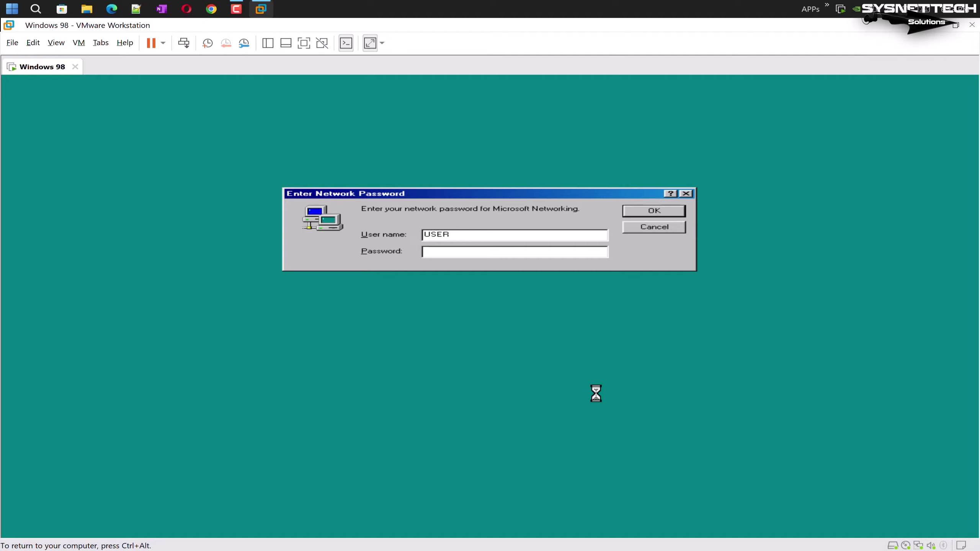
click(655, 212)
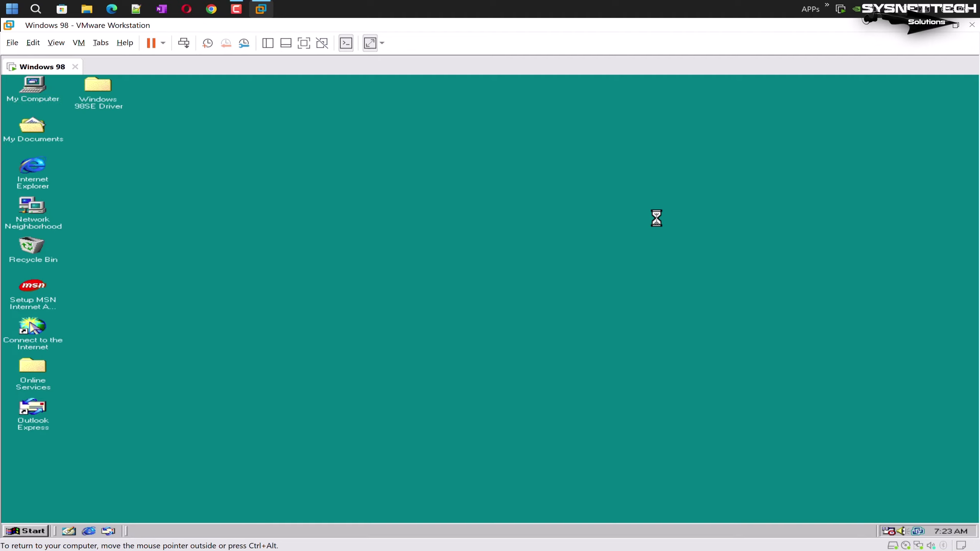
right_click(681, 227)
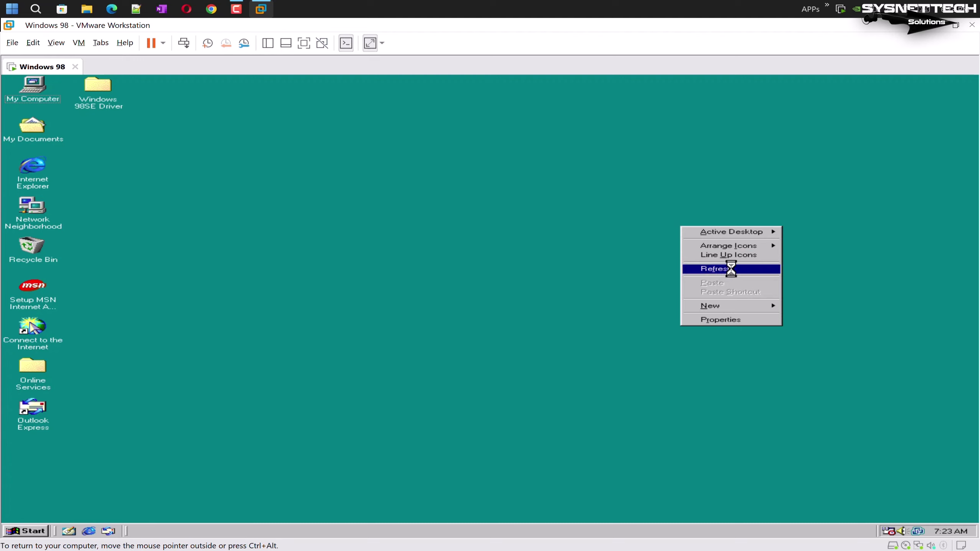
click(729, 268)
right_click(235, 176)
click(283, 219)
Examine the devices under Sound, video and game controllers in the guest's Device Manager.
right_click(37, 90)
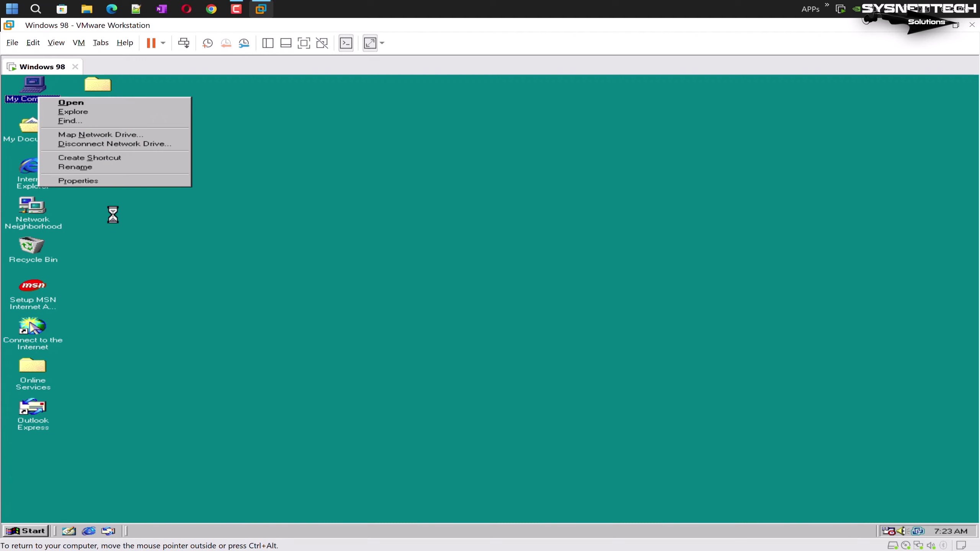
click(112, 182)
drag(320, 139, 502, 105)
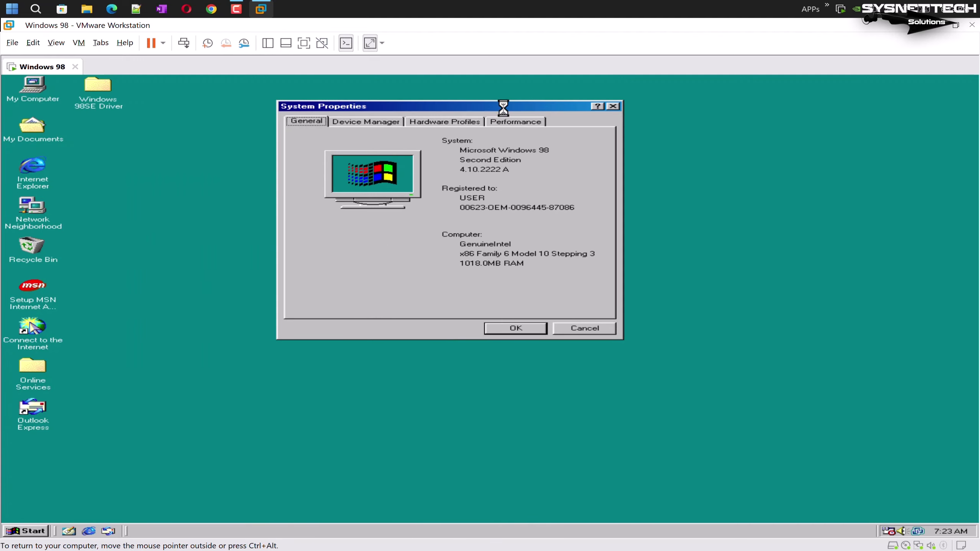
click(377, 122)
double_click(353, 248)
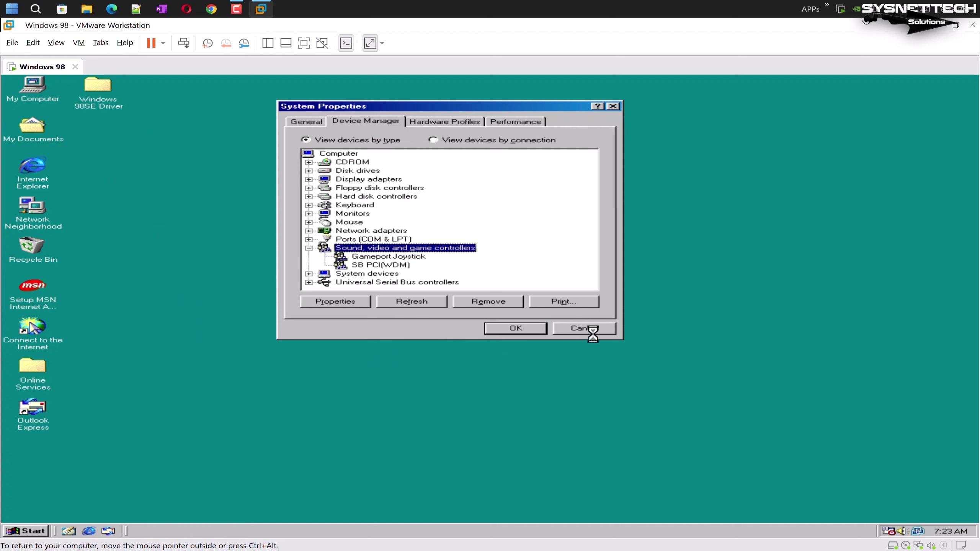
Inspect the volume sliders in Playback Control beside System Properties, and close both windows.
key(ctrl+alt)
double_click(910, 532)
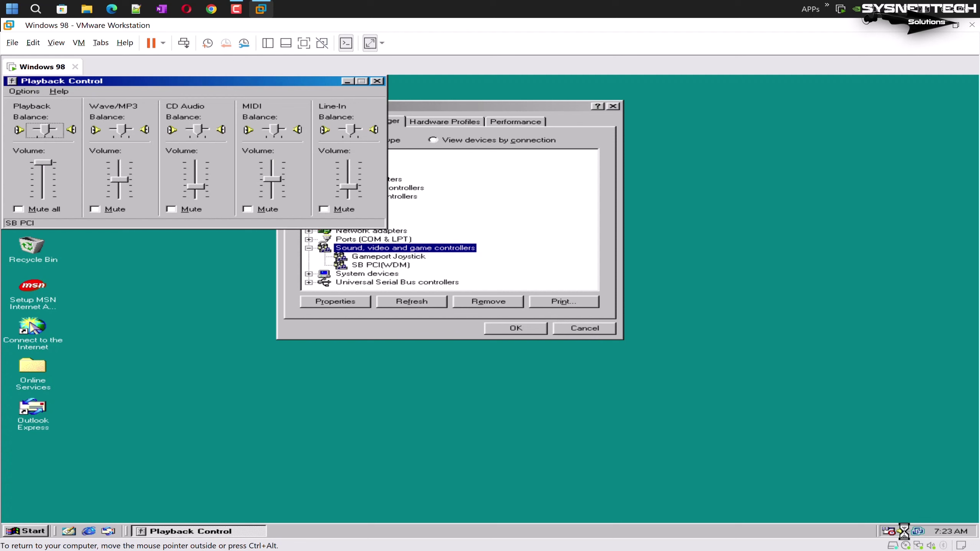
drag(294, 86, 663, 140)
drag(508, 107, 325, 110)
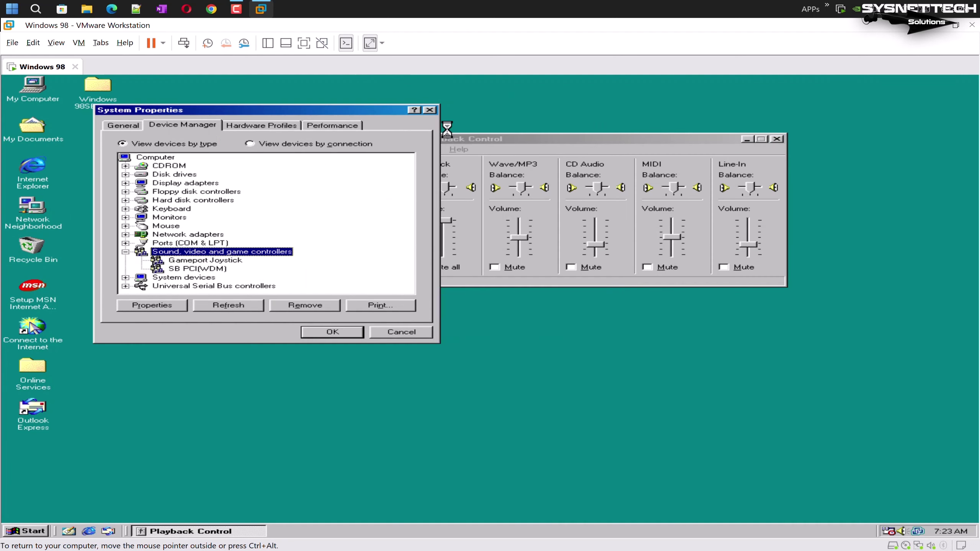
click(587, 109)
drag(583, 136, 639, 105)
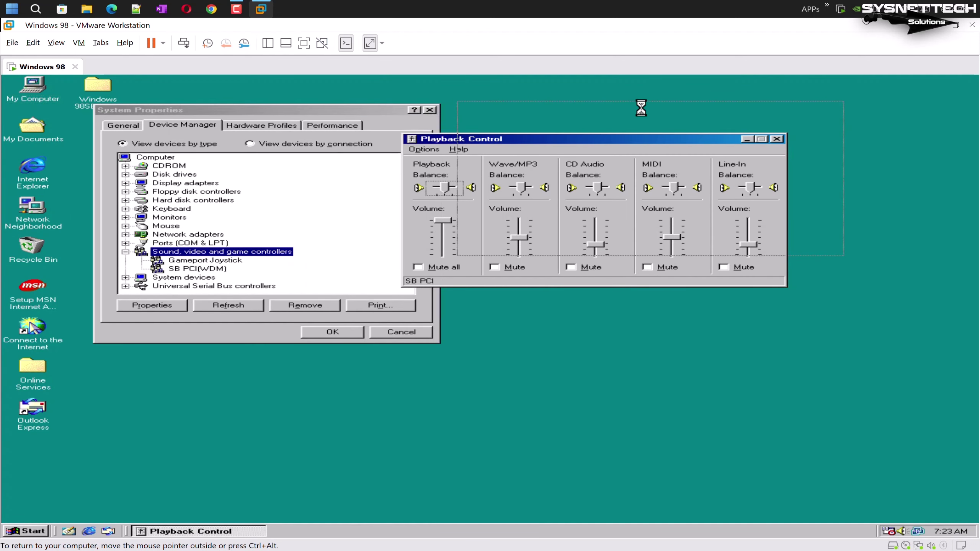
click(497, 215)
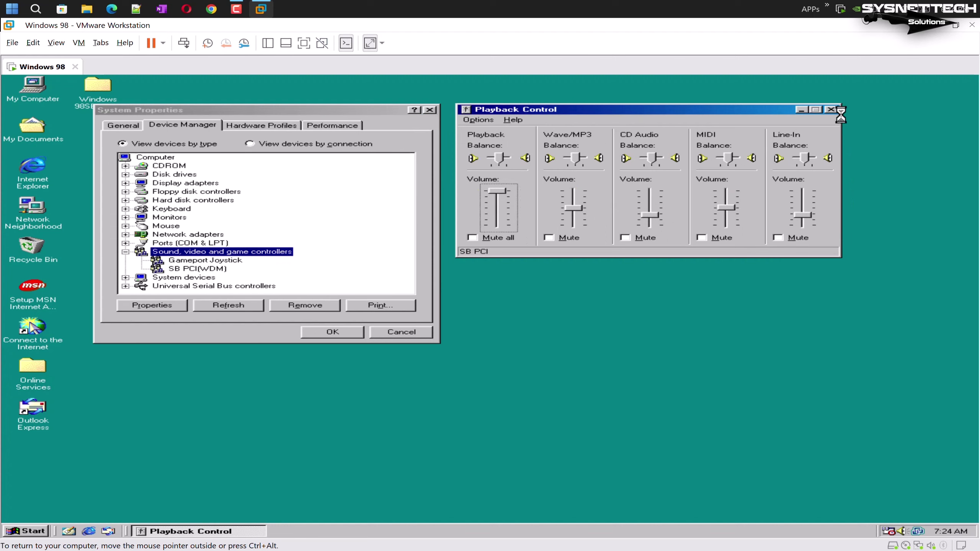
click(831, 109)
click(431, 114)
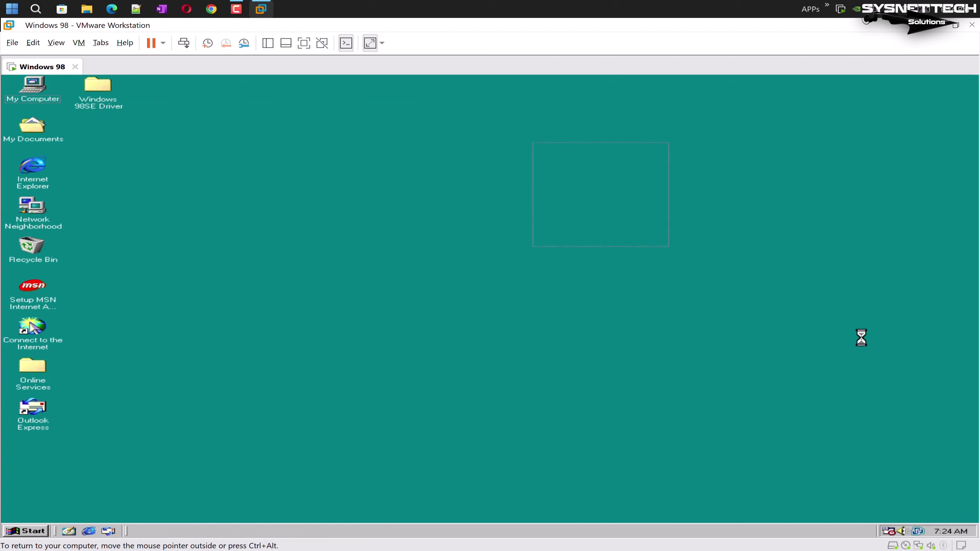
Refresh the guest desktop and close the window opened by Internet Explorer.
right_click(403, 214)
click(471, 258)
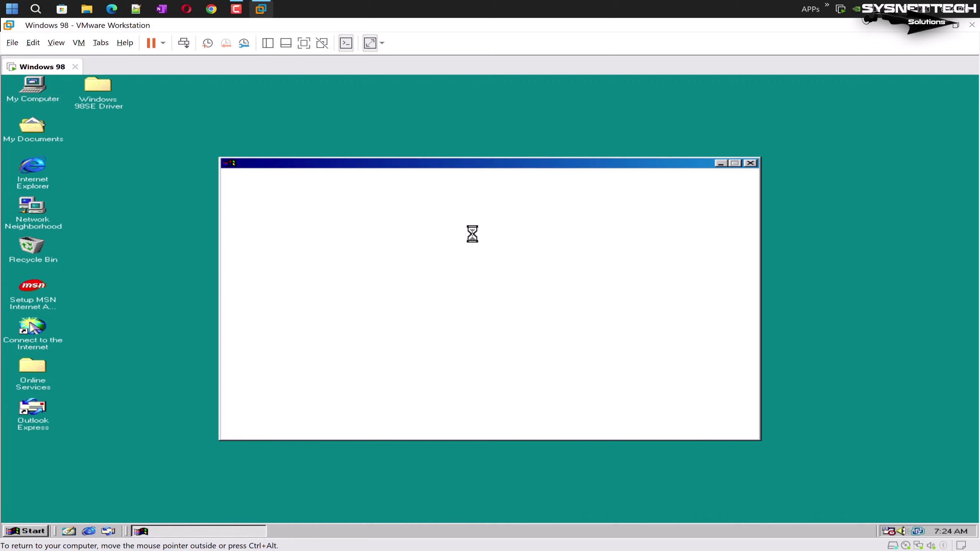
click(755, 162)
Test the guest's network connection with ping 8.8.8.8 in a narrowed MS-DOS Prompt window, and close the prompt.
click(15, 532)
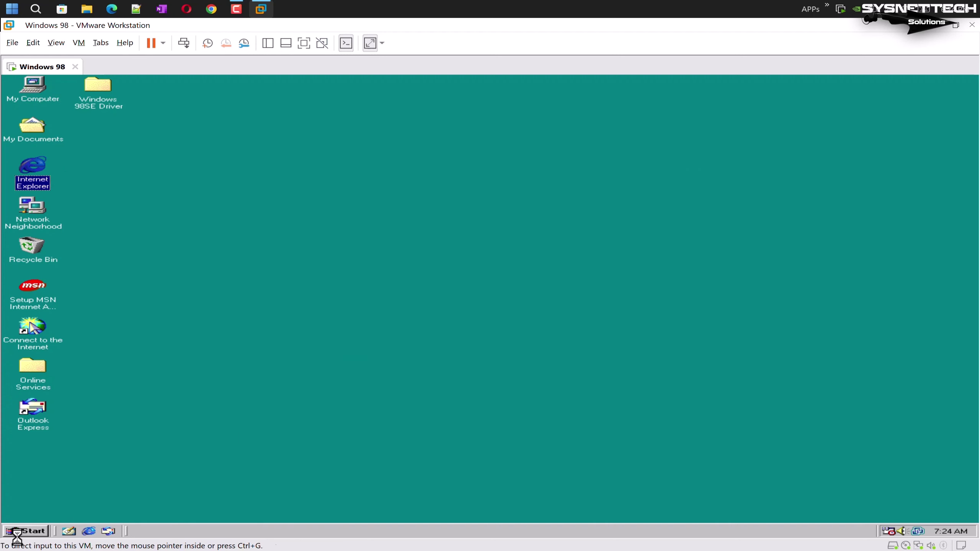
mouse_move(105, 373)
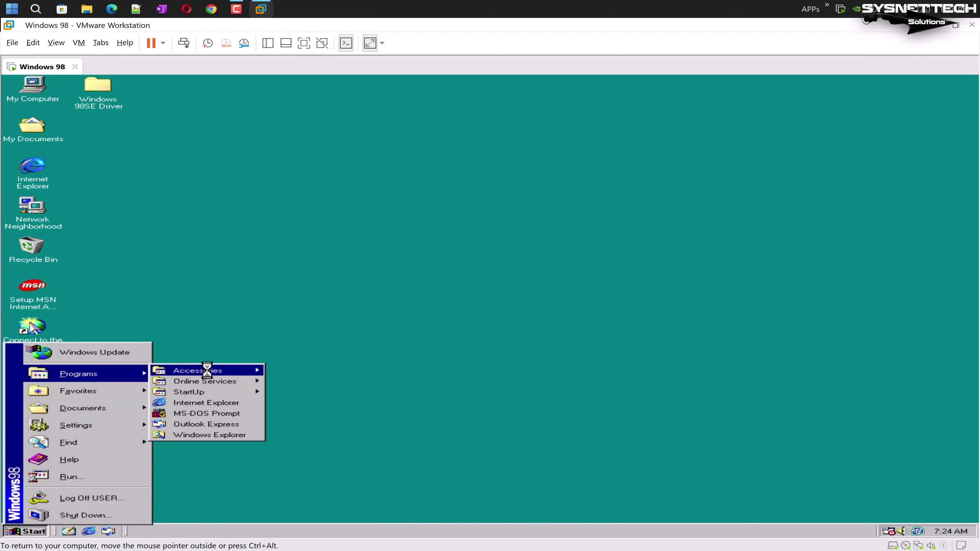
click(216, 413)
drag(366, 83, 618, 123)
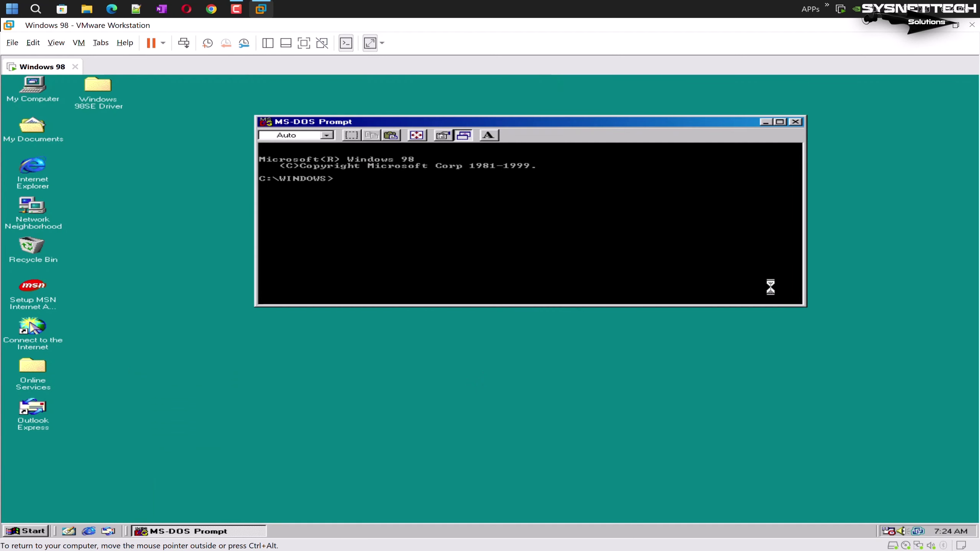
drag(803, 306, 735, 307)
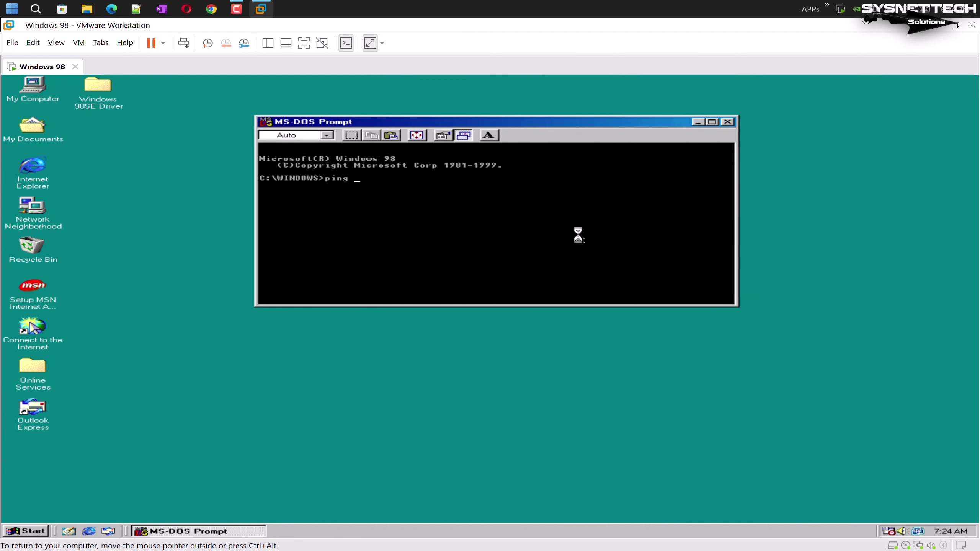
text(ping 8.8.8.8)
key(Return)
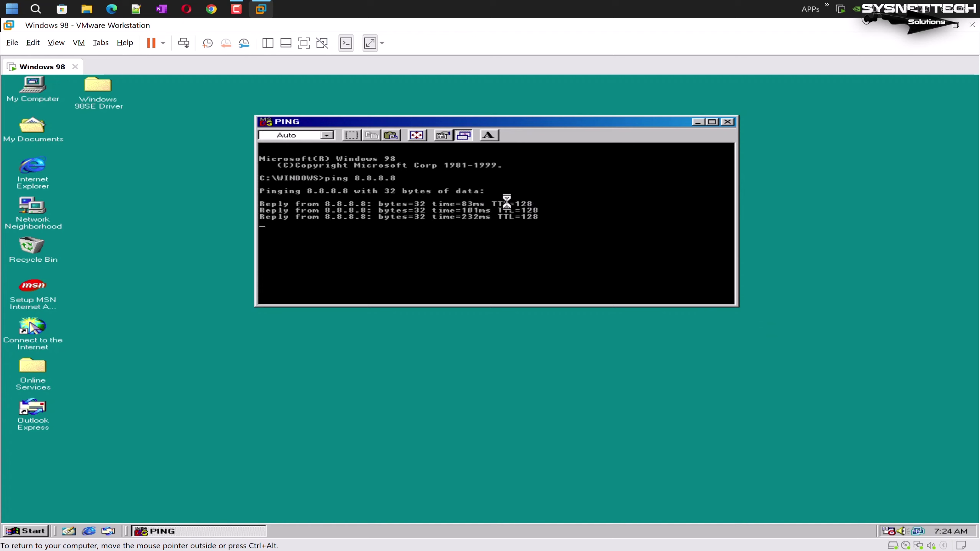
click(727, 122)
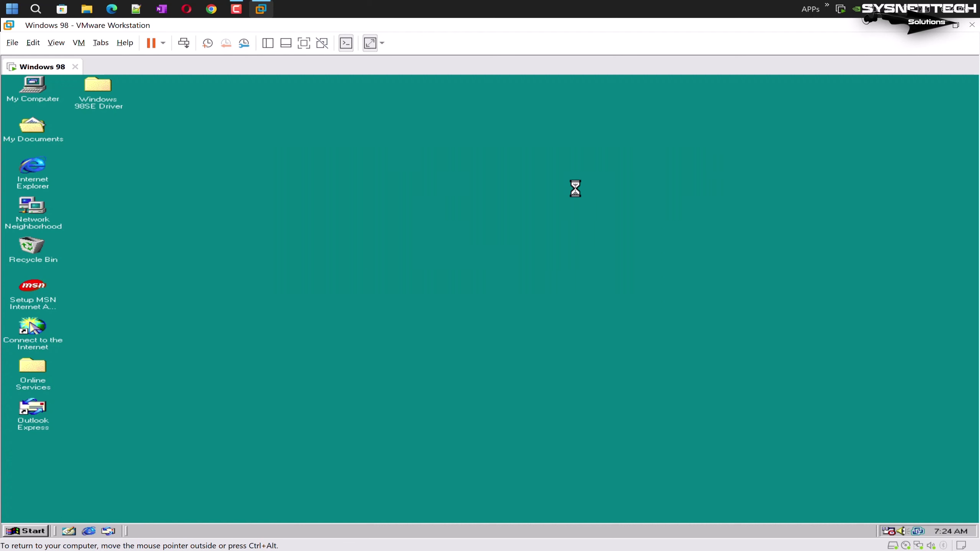
Open Internet Explorer and exit the MSN Internet Access setup.
click(38, 170)
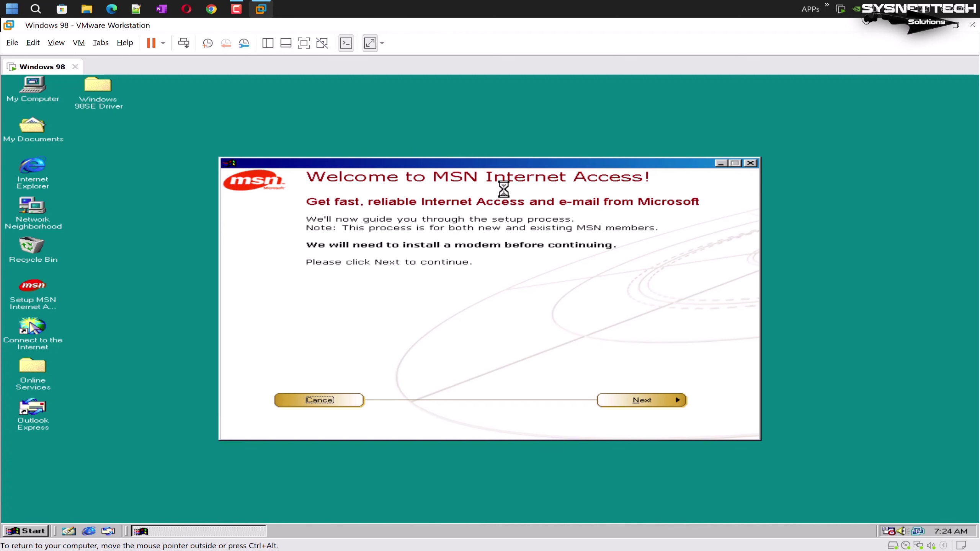
click(335, 353)
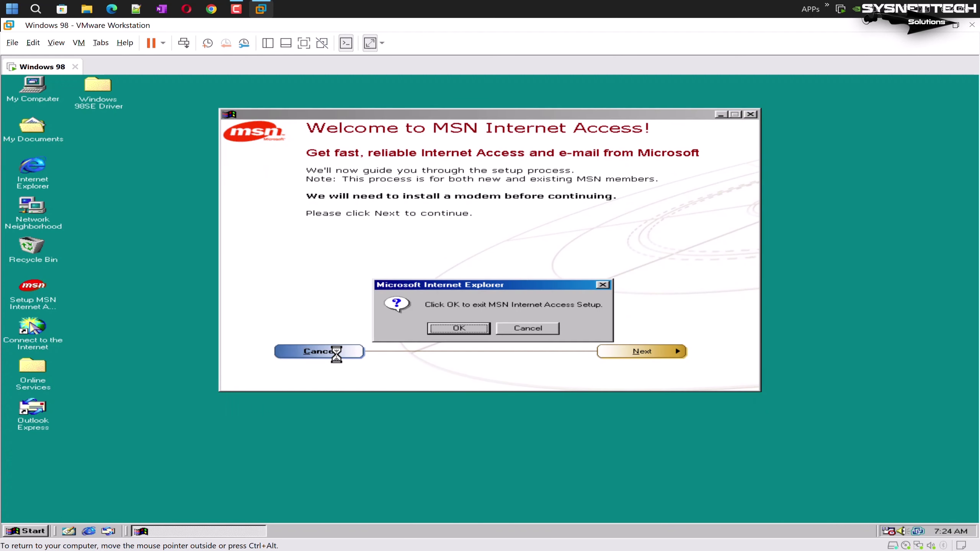
click(459, 328)
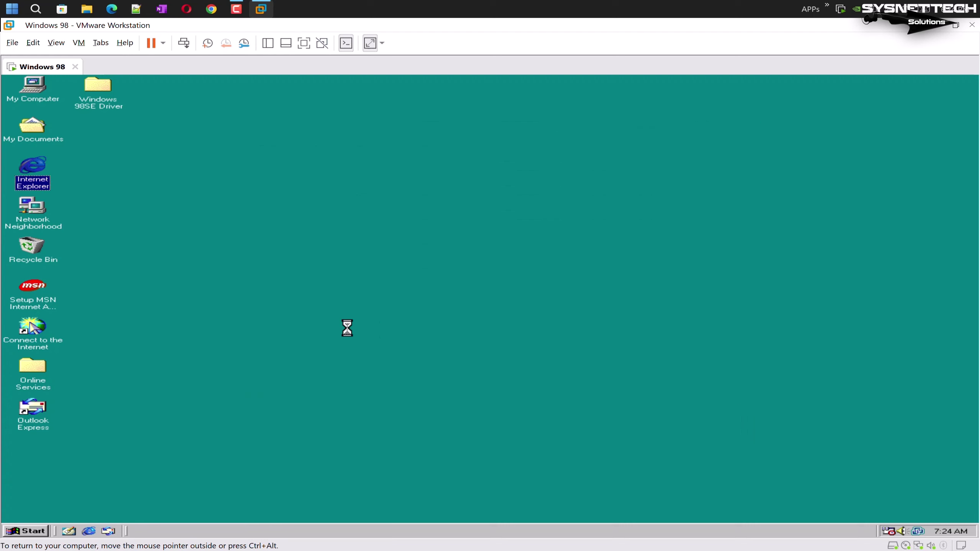
Open Internet Options from the guest's Control Panel.
click(24, 530)
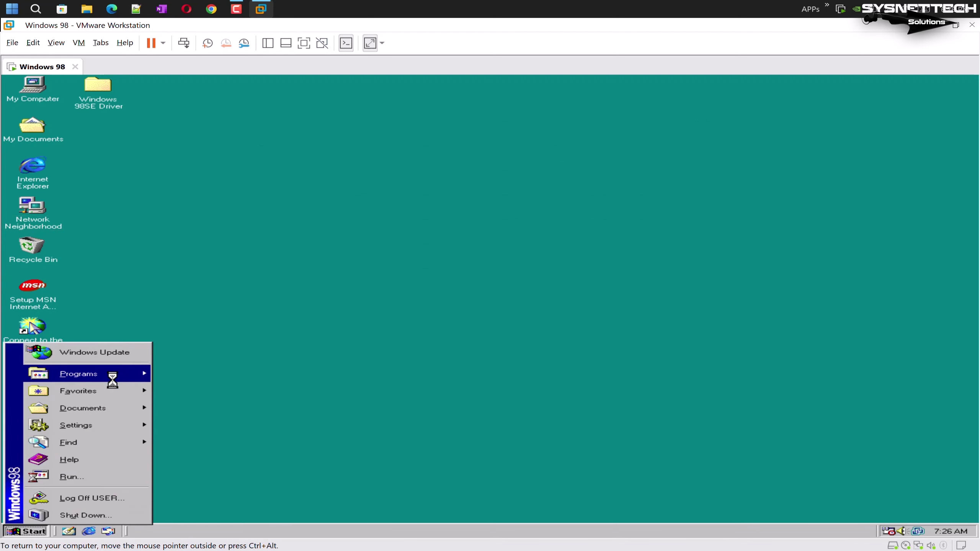
mouse_move(111, 376)
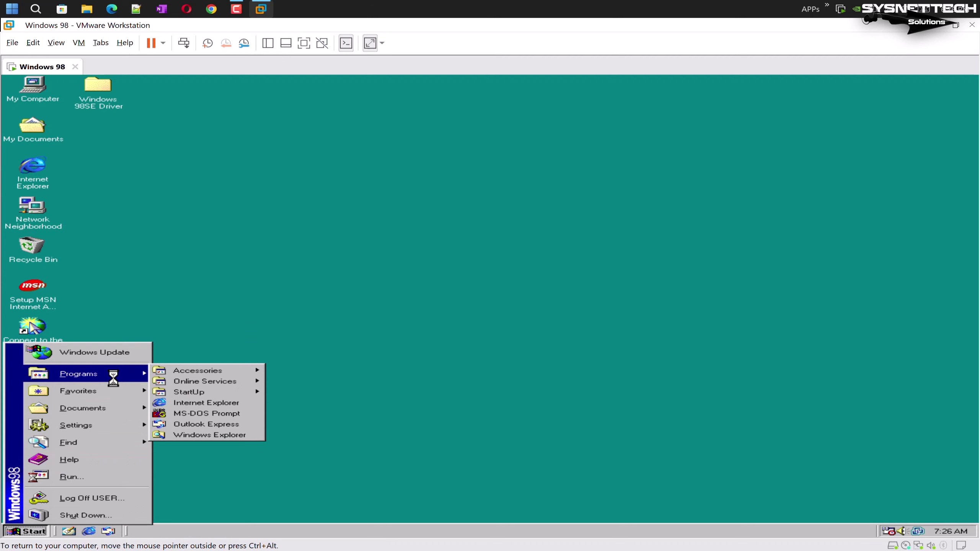
mouse_move(118, 425)
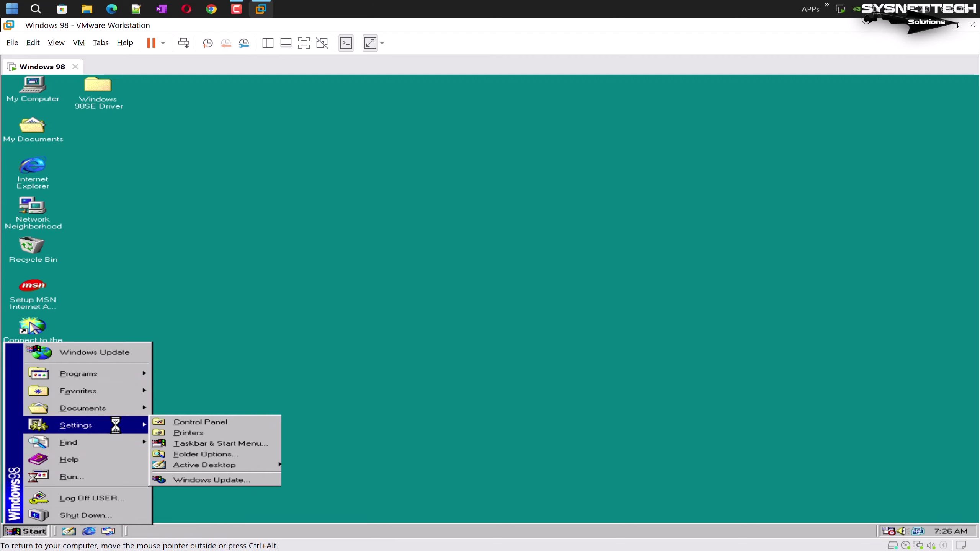
click(198, 420)
drag(470, 118, 565, 96)
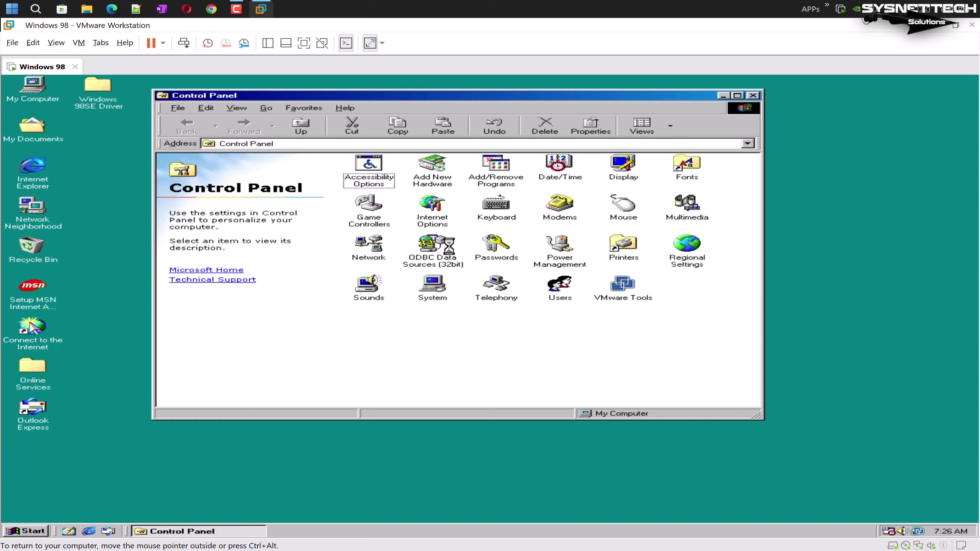
click(436, 211)
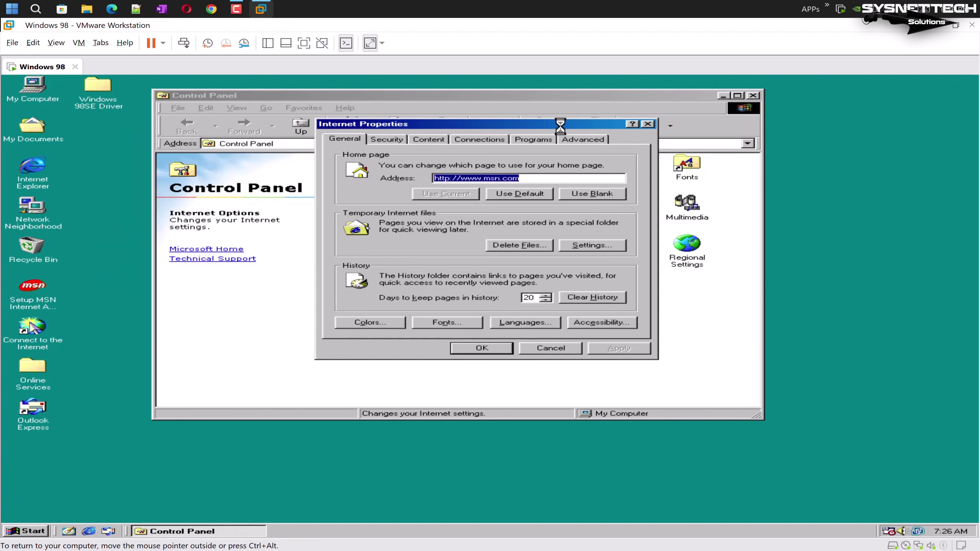
Review the Advanced, Programs and Connections settings in Internet Properties, and inspect the LAN settings without changing them.
click(585, 139)
click(535, 140)
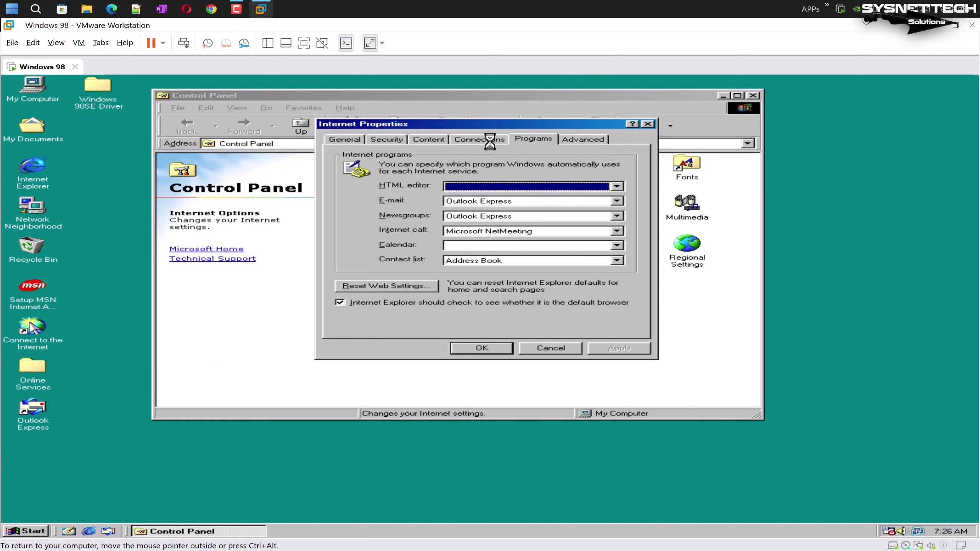
click(490, 139)
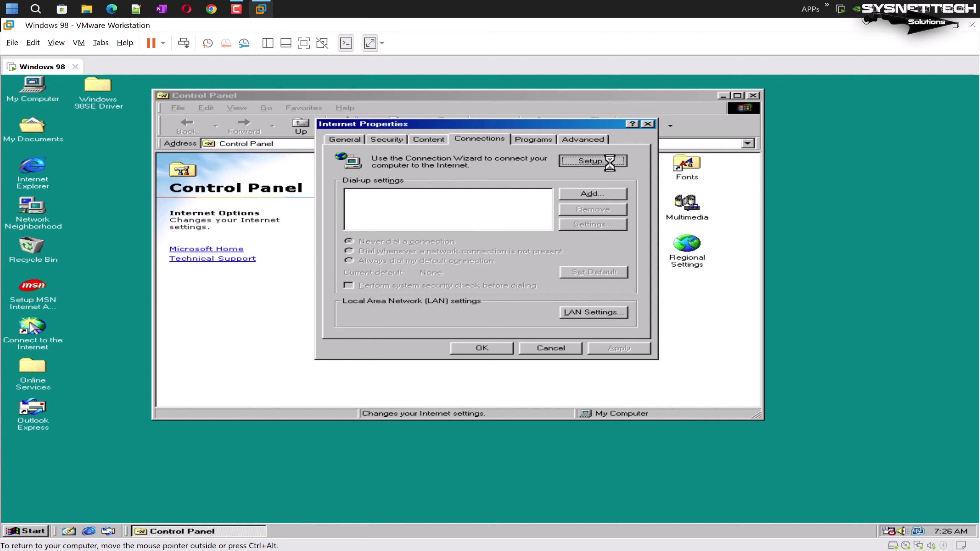
click(593, 313)
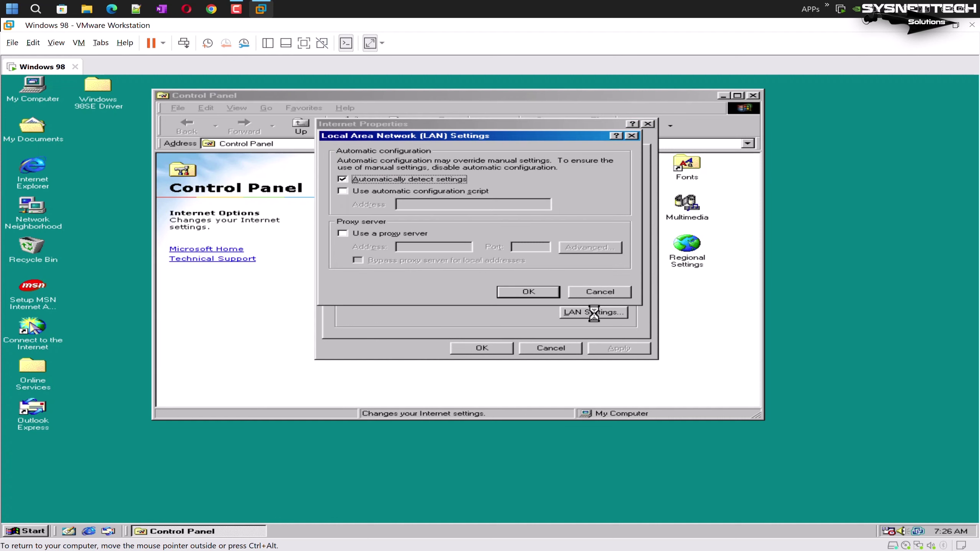
click(596, 292)
Start the Internet Connection Wizard and choose manual setup with a connection through a local area network (LAN).
click(600, 163)
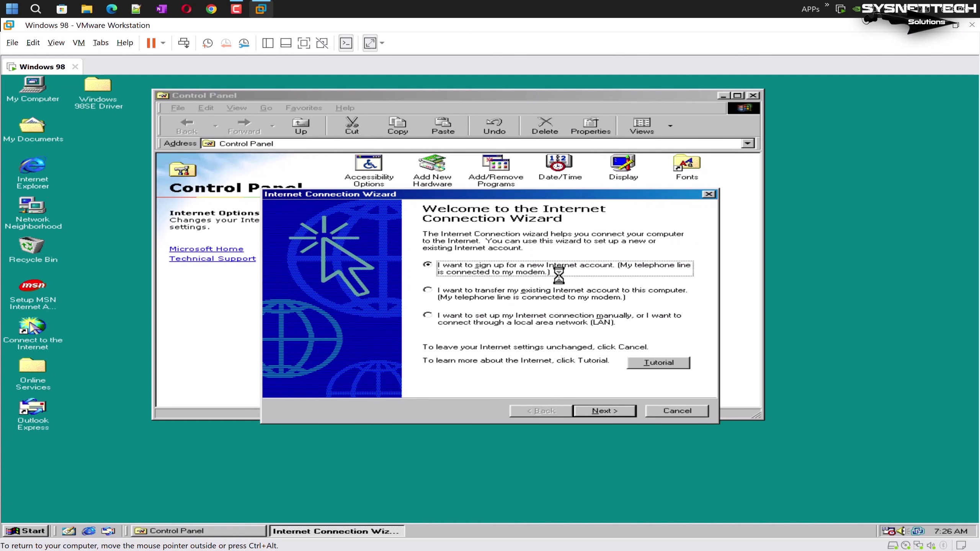
click(505, 285)
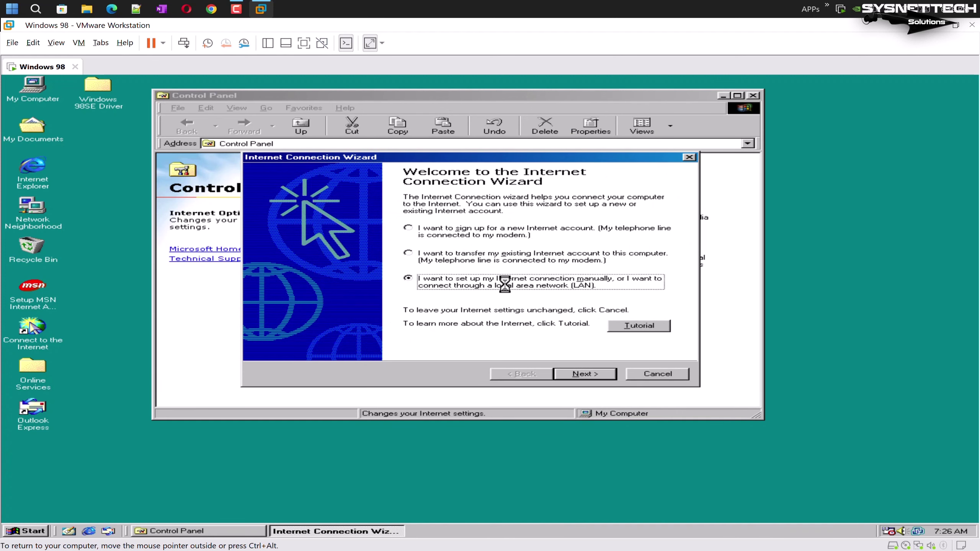
click(585, 374)
click(457, 286)
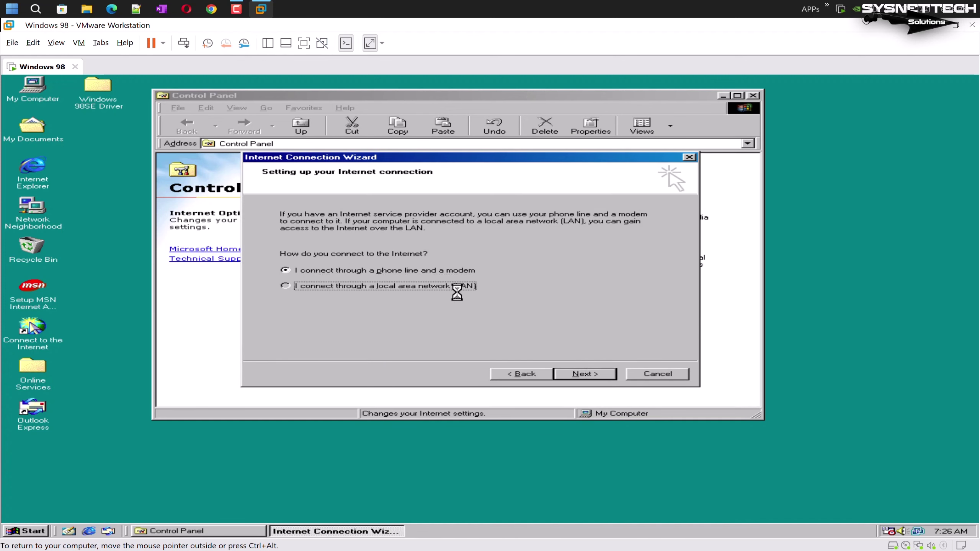
click(606, 374)
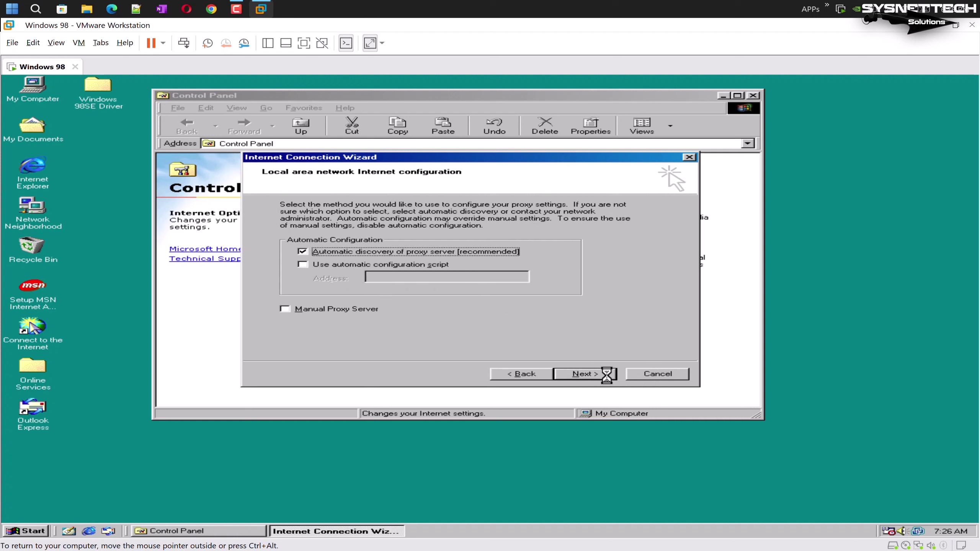
Finish the Internet Connection Wizard with automatic proxy discovery, no Internet mail account and no immediate connection.
click(606, 374)
click(286, 284)
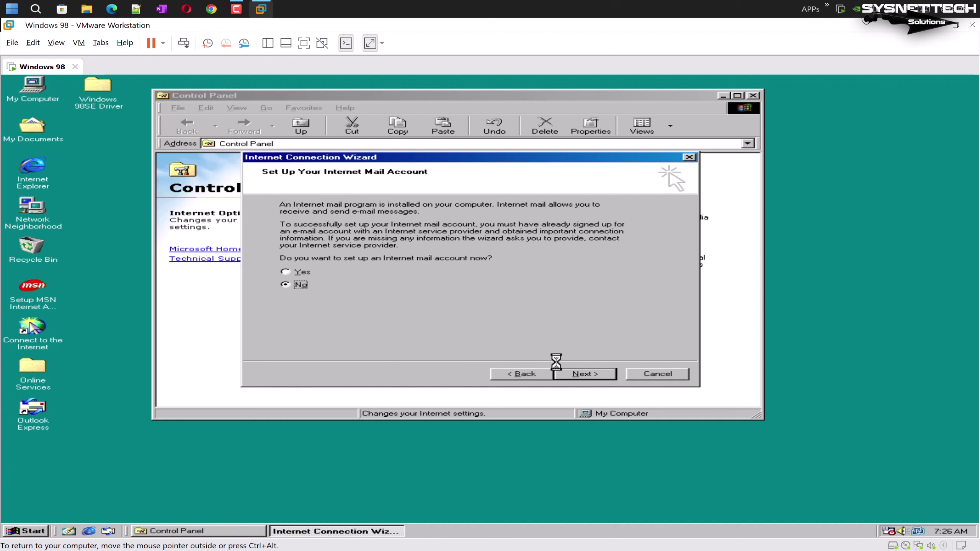
click(585, 373)
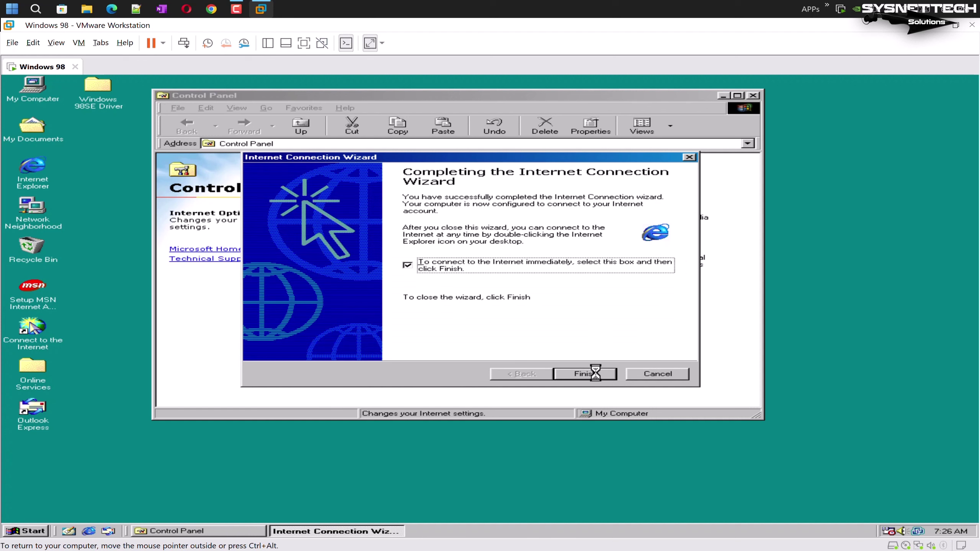
click(459, 266)
click(594, 373)
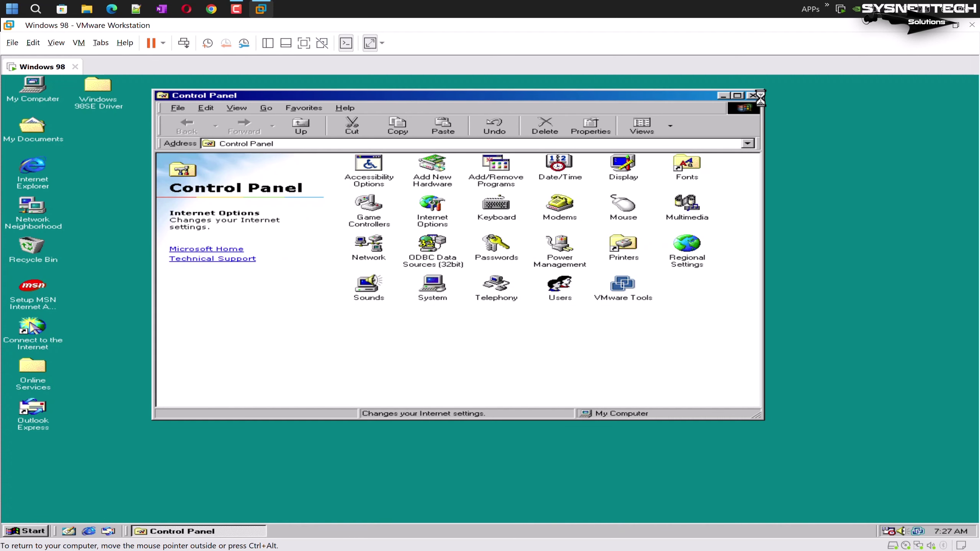
Close the Control Panel and arrange the icons on the guest desktop.
double_click(430, 204)
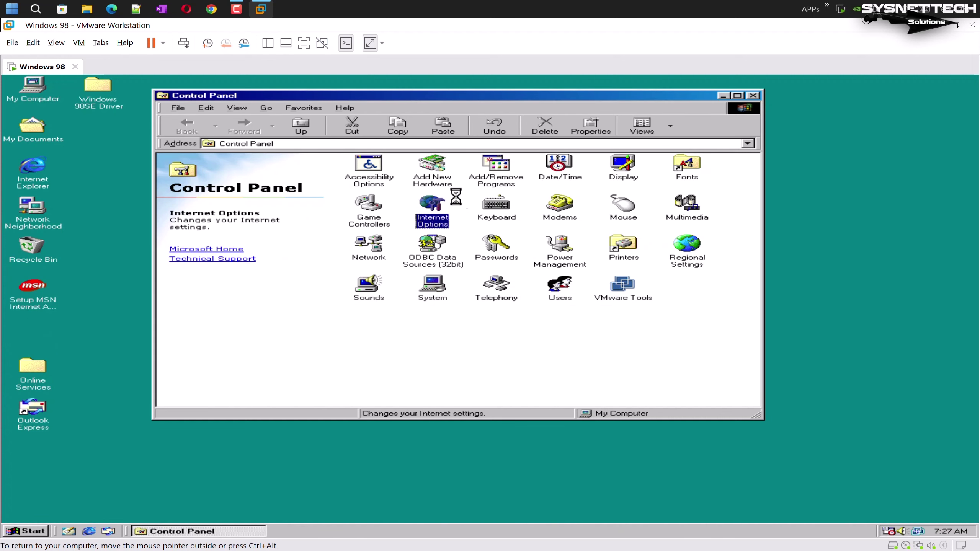
click(752, 95)
right_click(267, 203)
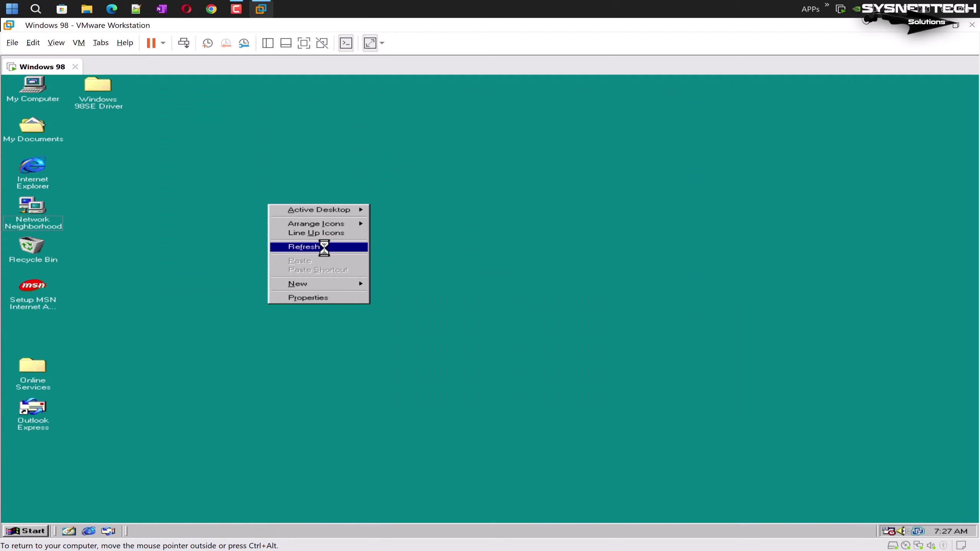
right_click(287, 210)
mouse_move(371, 229)
click(419, 228)
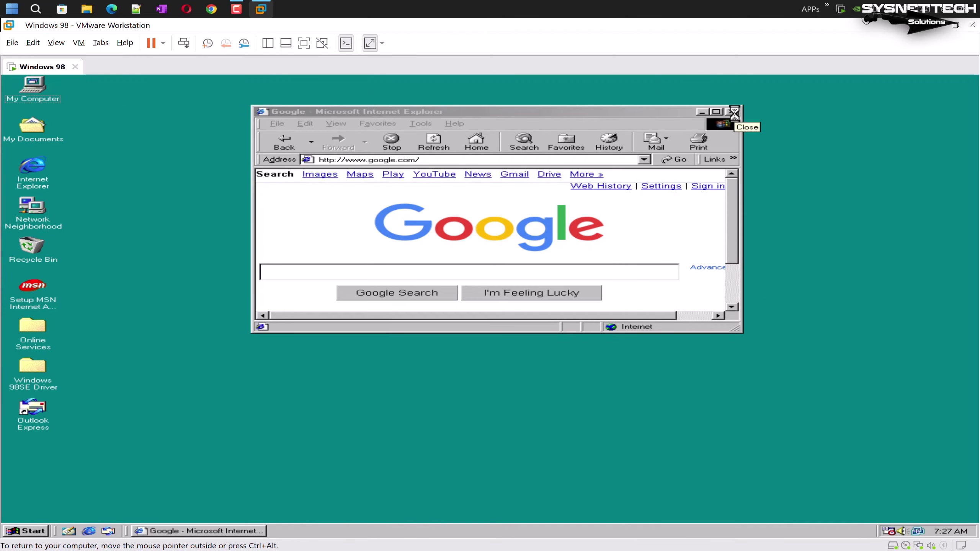
Close the Google page in Internet Explorer and refresh the guest desktop.
click(734, 113)
right_click(424, 193)
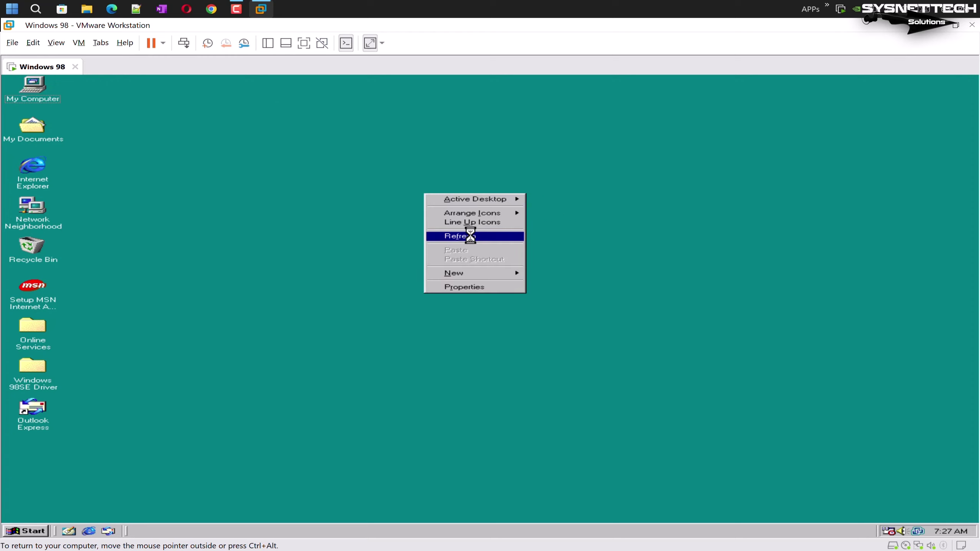
click(470, 236)
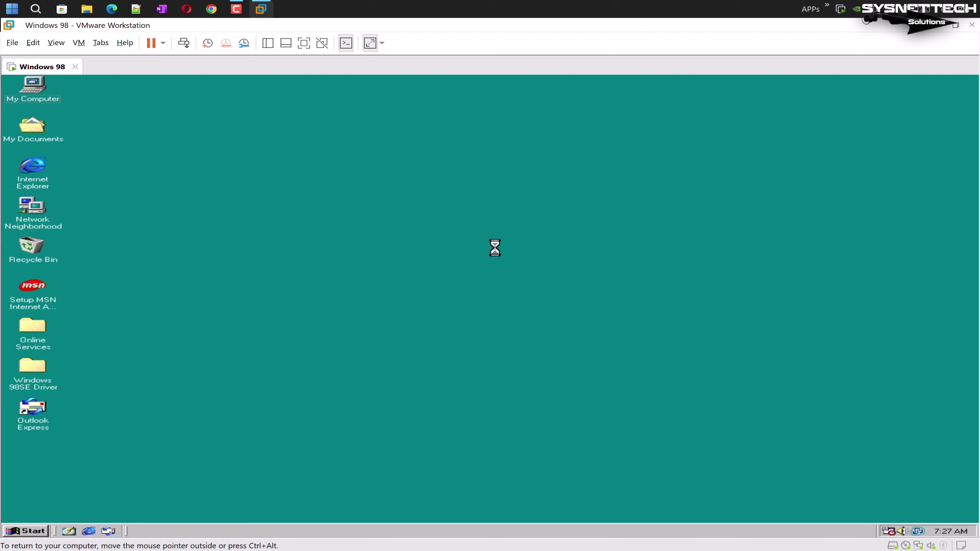
Check the drives in the host's This PC window, resizing and moving it, and close it.
click(12, 8)
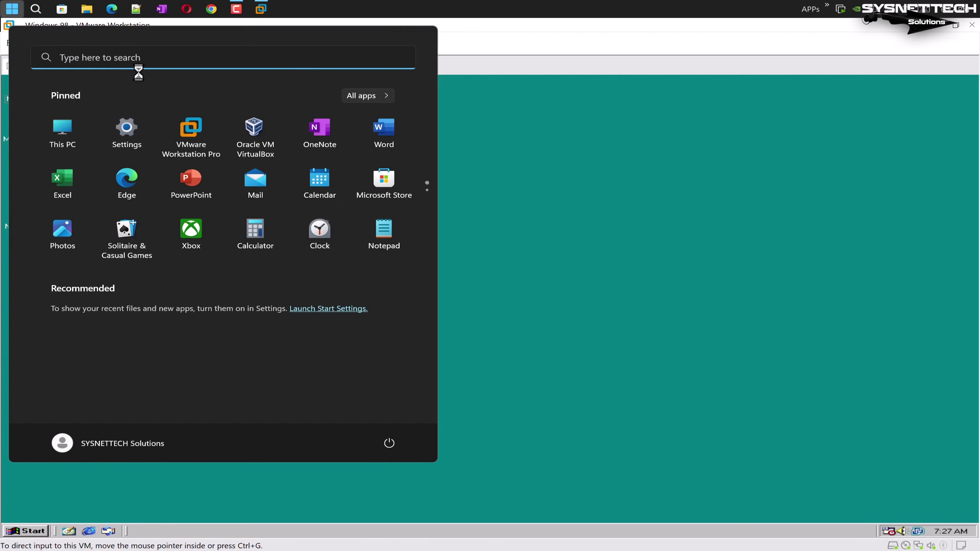
click(67, 130)
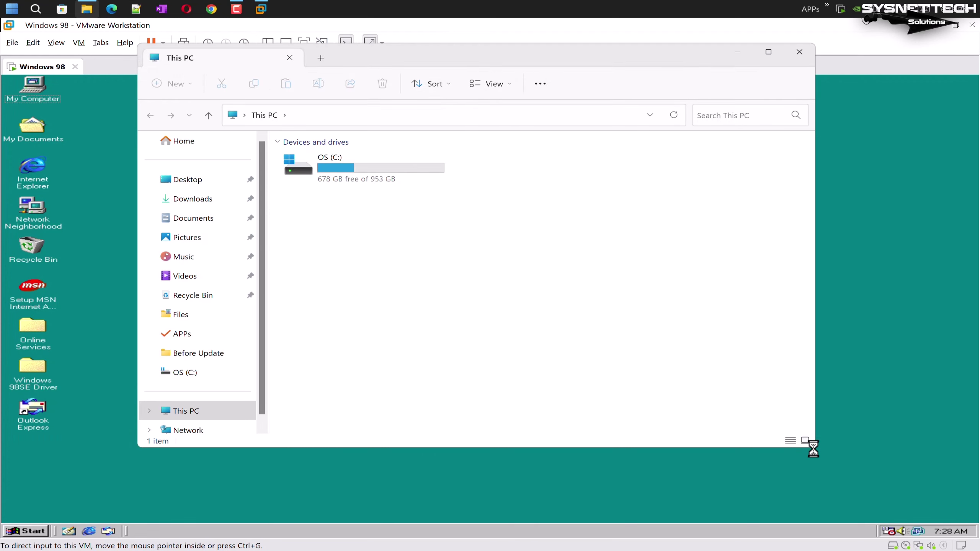
drag(813, 447, 731, 402)
drag(549, 55, 615, 109)
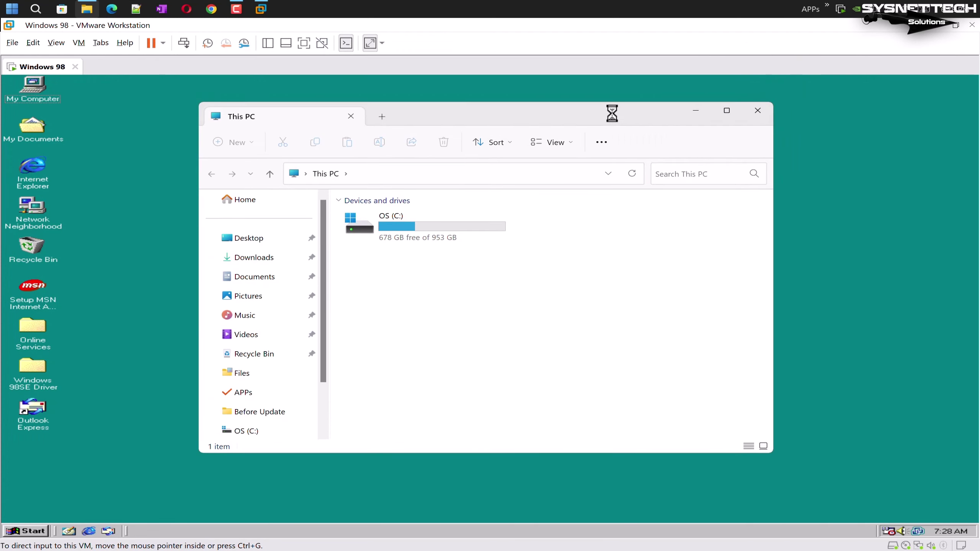
click(749, 116)
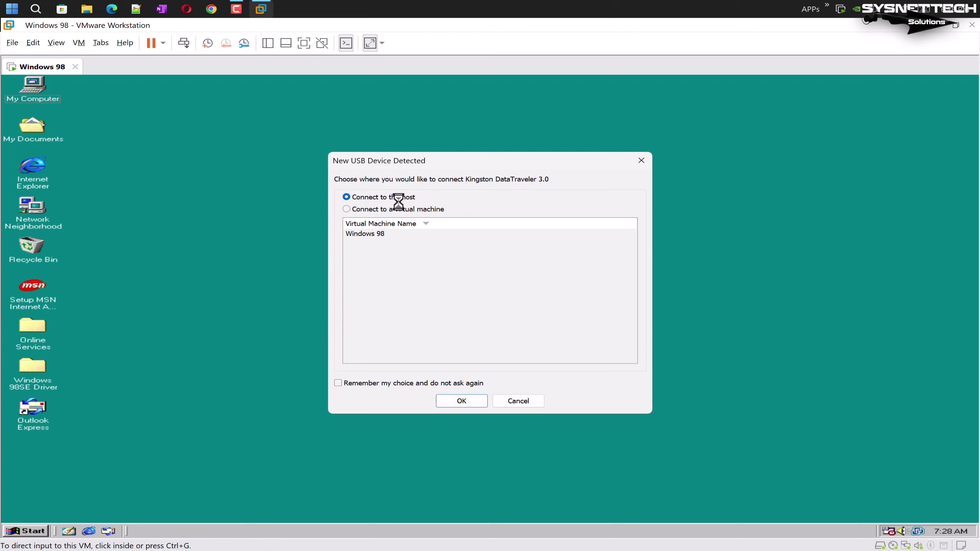
Connect the Kingston DataTraveler 3.0 to the host, check the KINGSTON (D:) drive in This PC, and close the window.
click(463, 401)
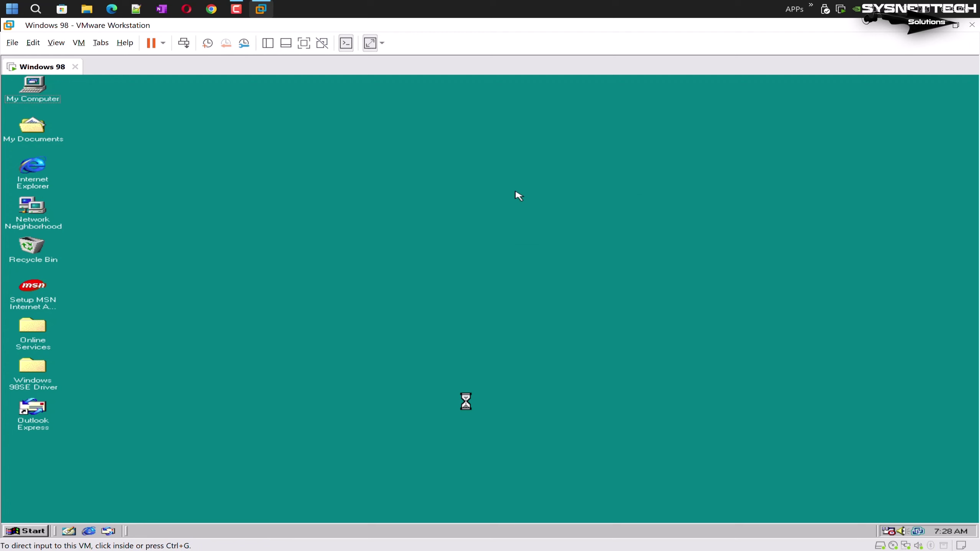
key(super)
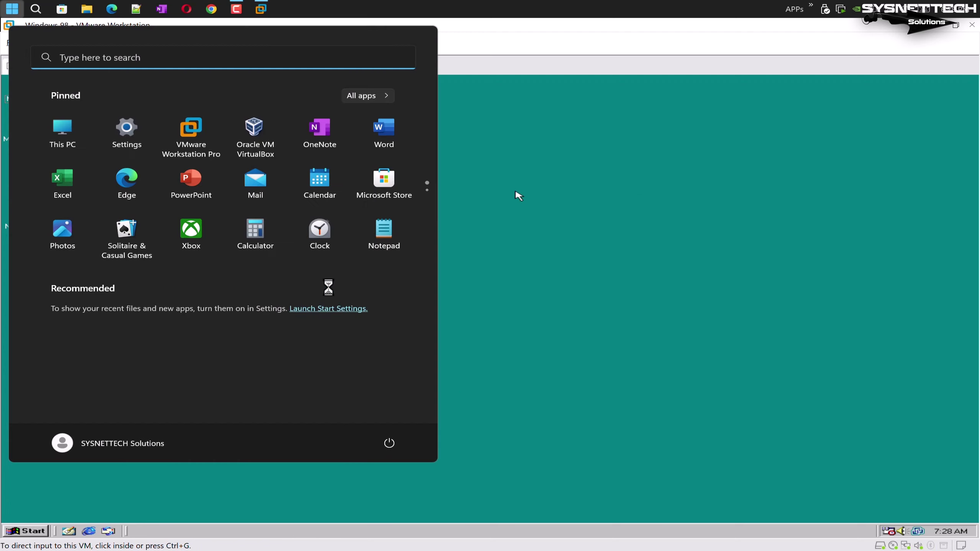
click(479, 203)
key(super+e)
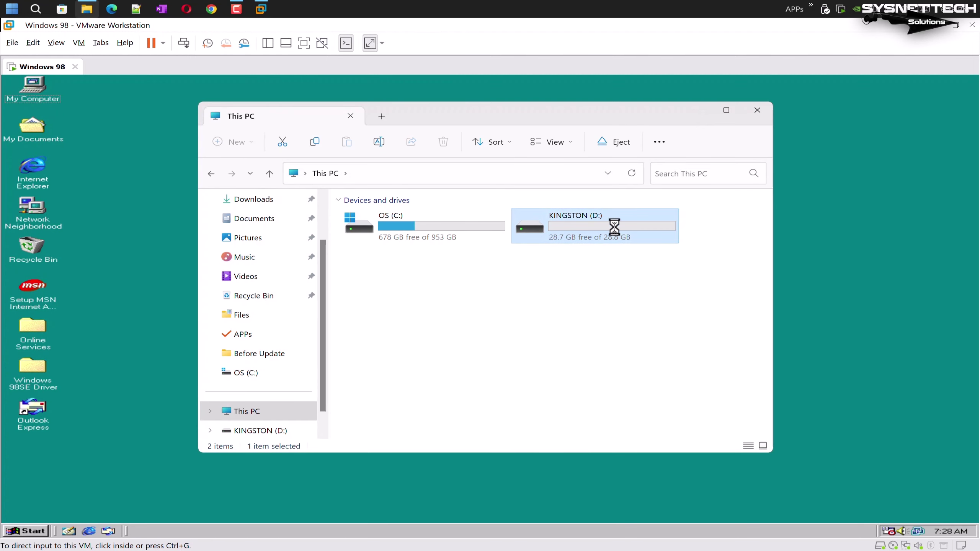
click(757, 110)
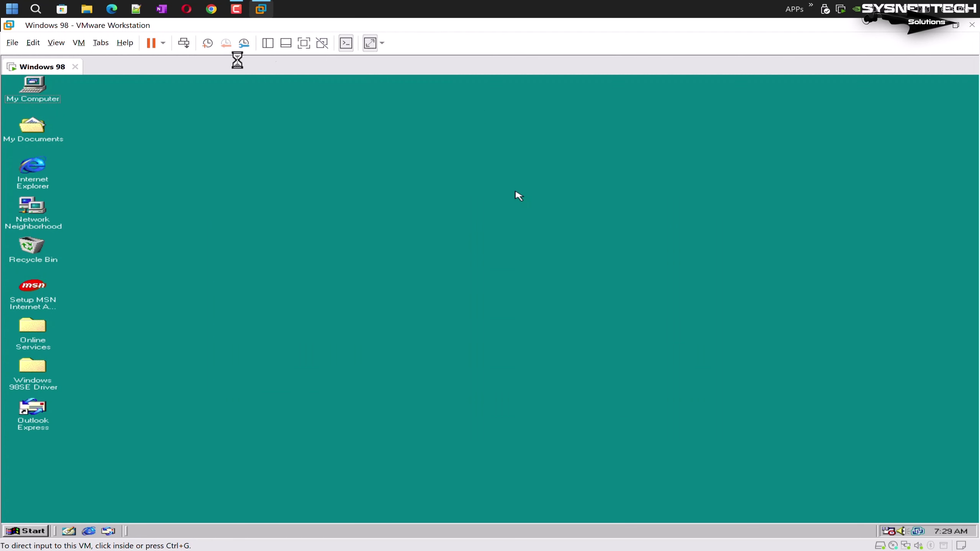
Connect the Kingston DataTraveler 3.0 from the host to the Windows 98 virtual machine and cancel the guest's Add New Hardware Wizard.
click(79, 42)
mouse_move(117, 71)
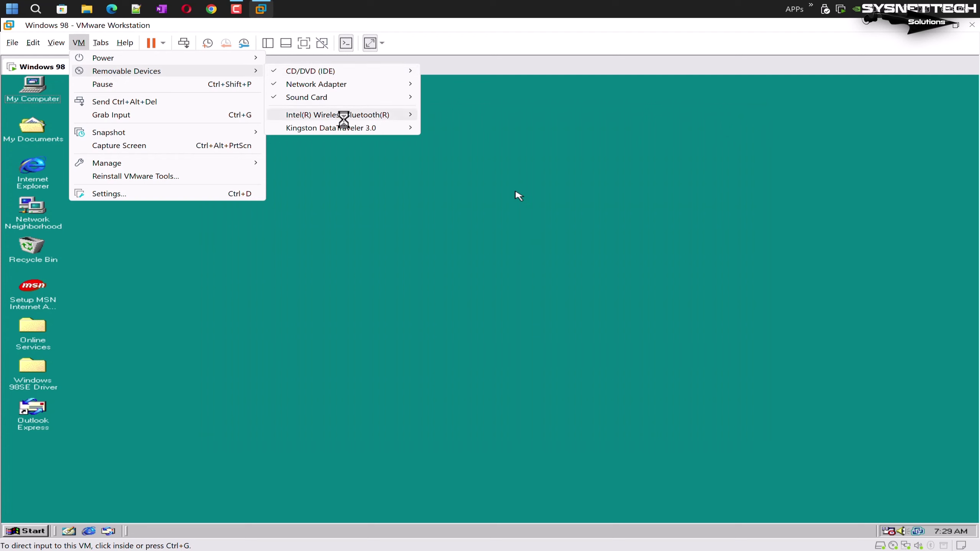
mouse_move(343, 128)
click(485, 128)
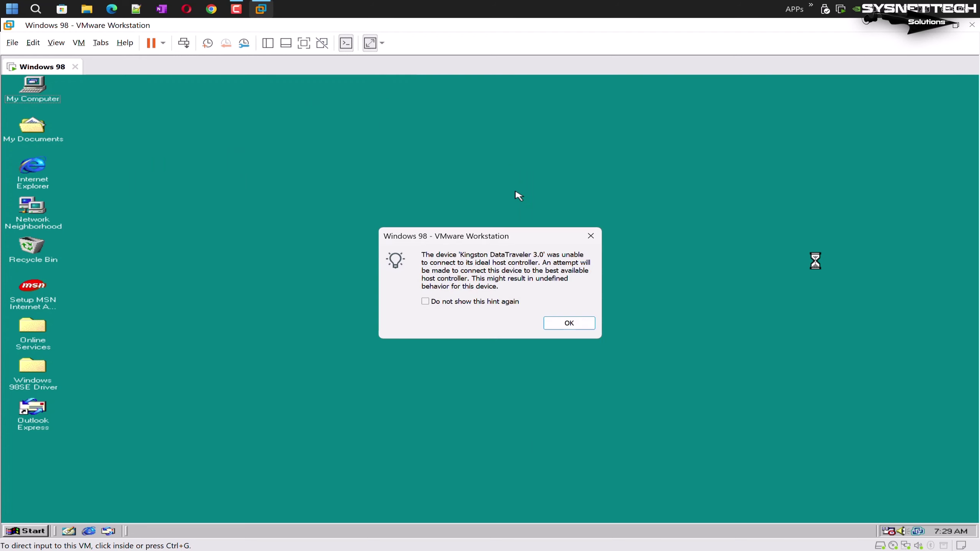
click(577, 325)
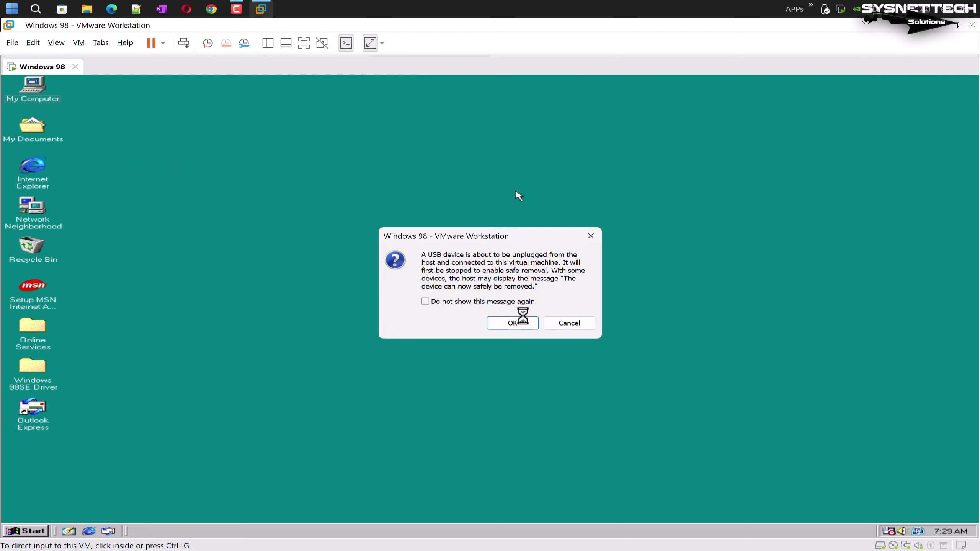
click(514, 324)
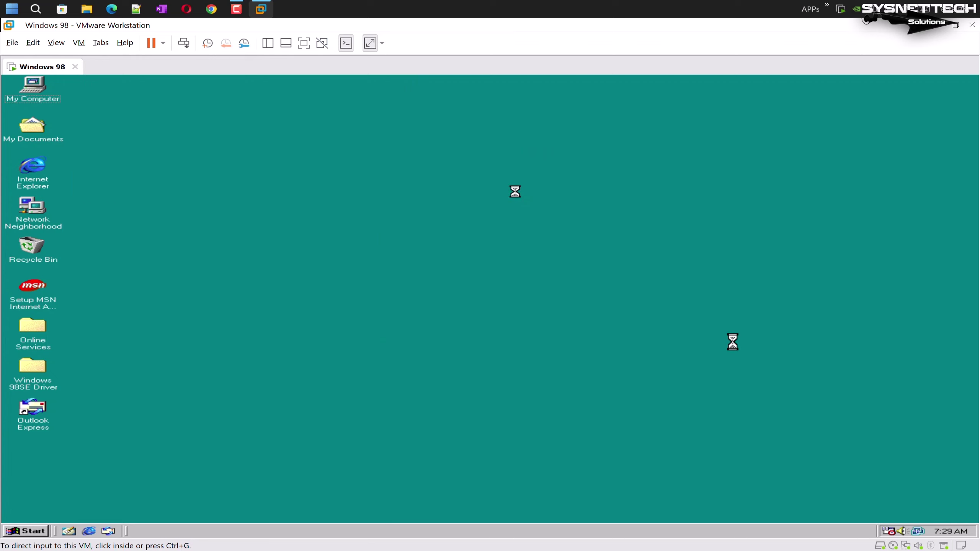
click(516, 192)
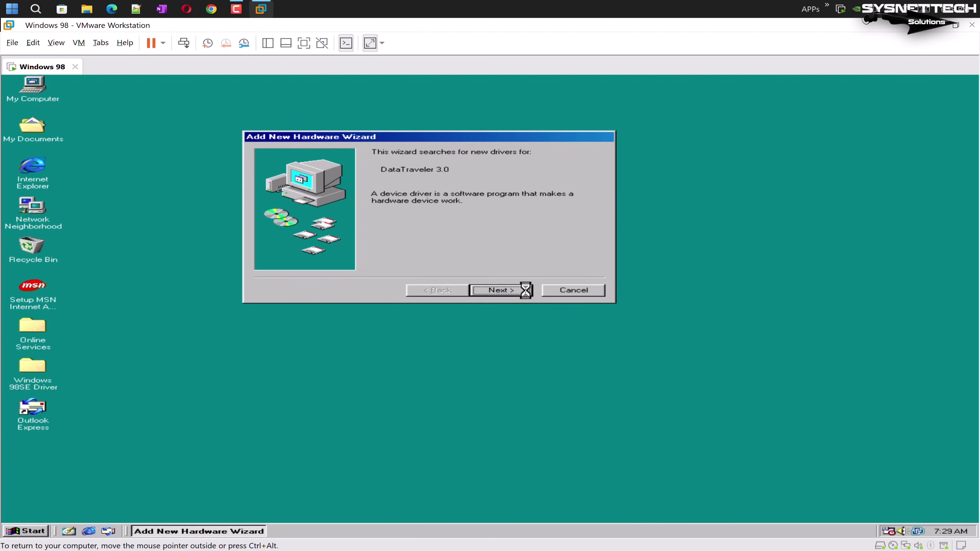
click(567, 291)
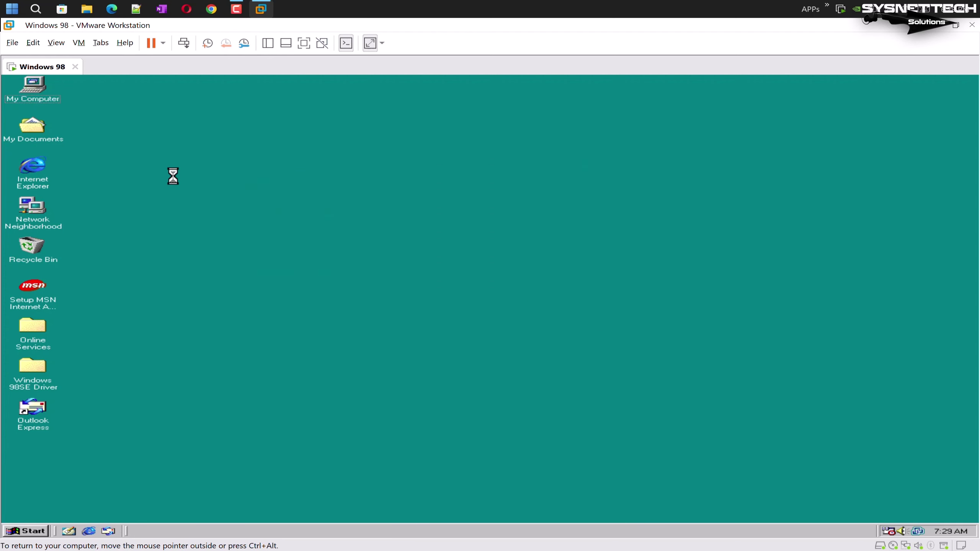
Open the guest's Device Manager, move the window aside, inspect the Universal Serial Bus controllers and refresh the device list.
right_click(33, 87)
click(83, 170)
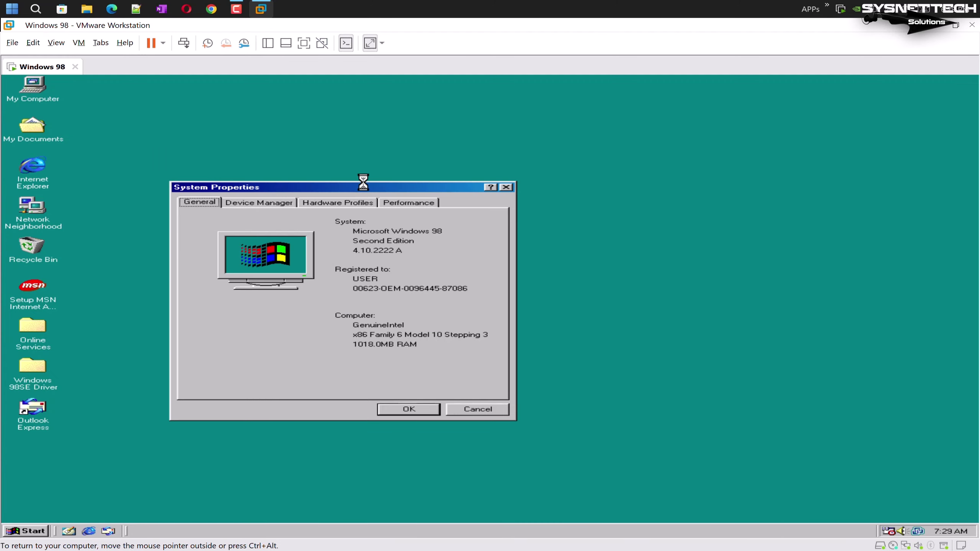
drag(363, 185, 745, 121)
click(656, 137)
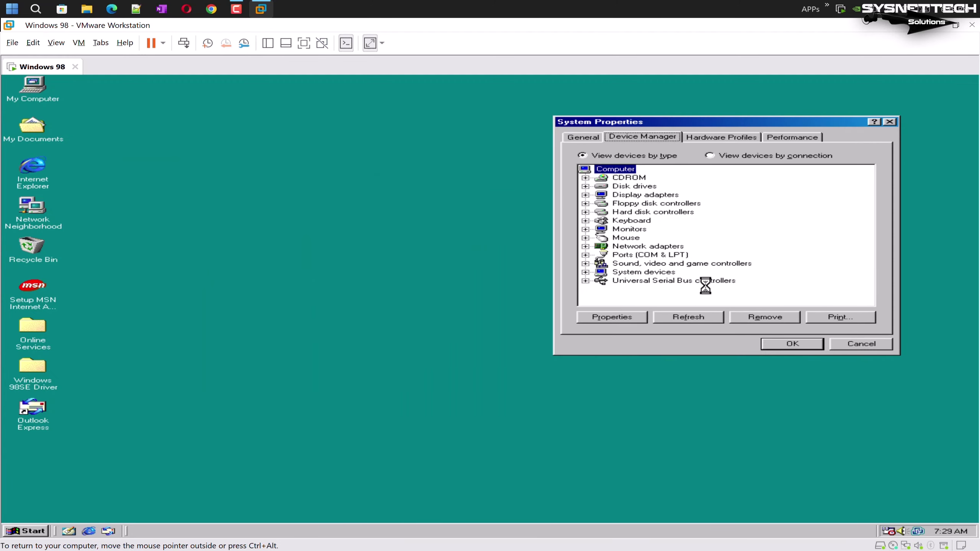
click(699, 317)
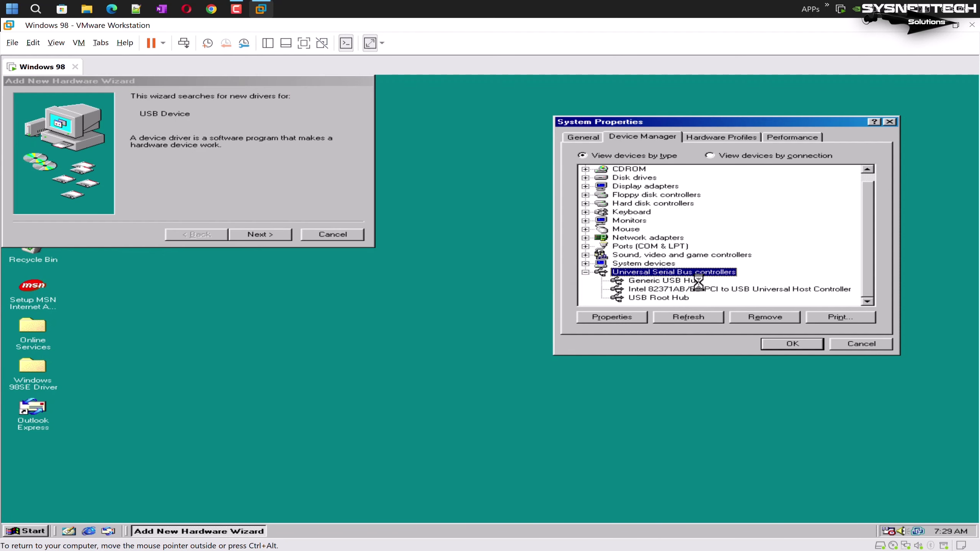
Complete the Add New Hardware Wizard for USB Device using the best-driver search and select the device under Other devices.
click(265, 234)
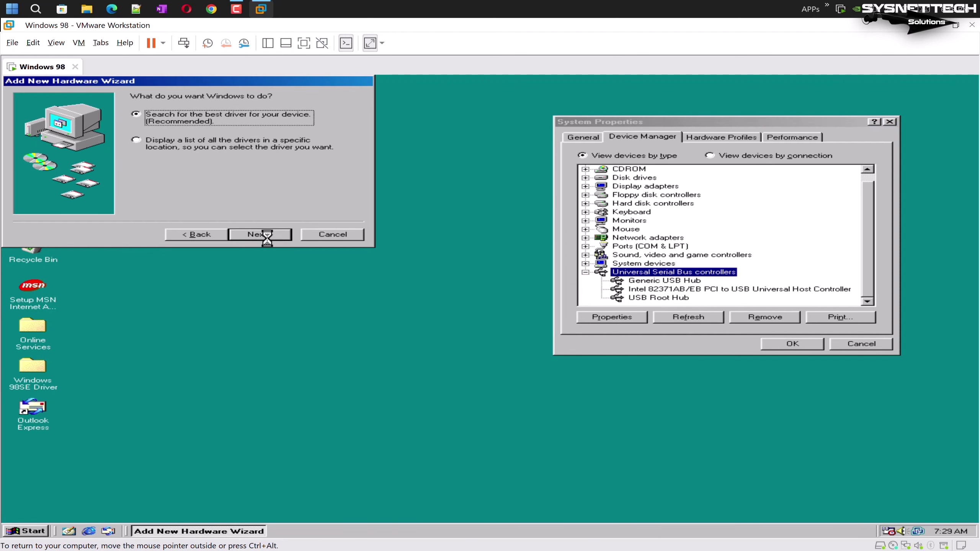
click(265, 234)
click(265, 234)
click(261, 233)
click(265, 235)
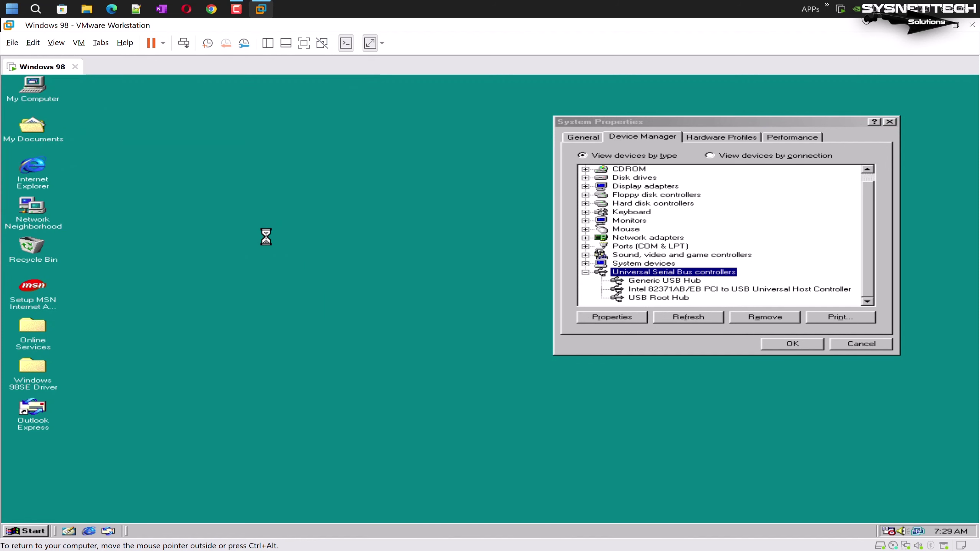
click(655, 264)
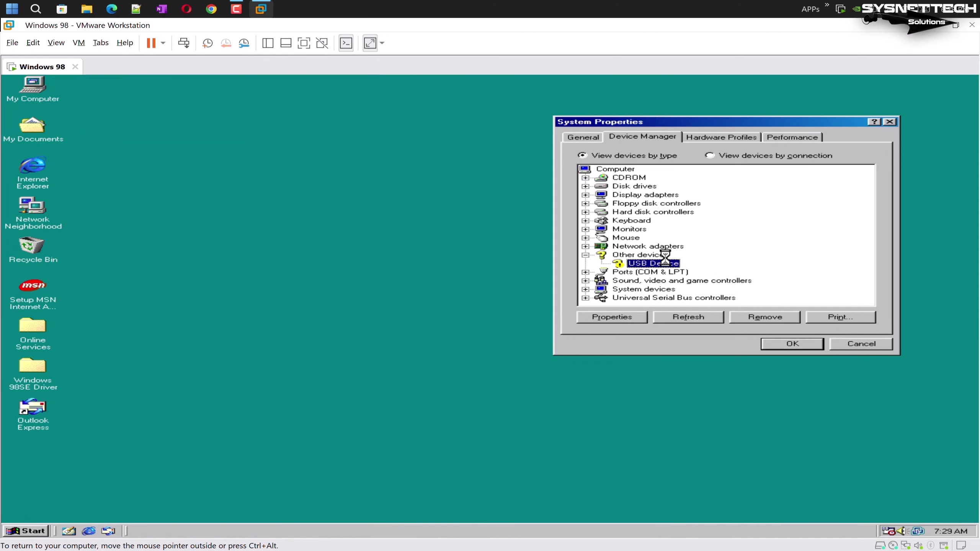
Install USB Driver (nusb36e-2694) from the Windows 98SE Driver folder, restart and log on to the guest, and close the USB Driver window.
double_click(29, 369)
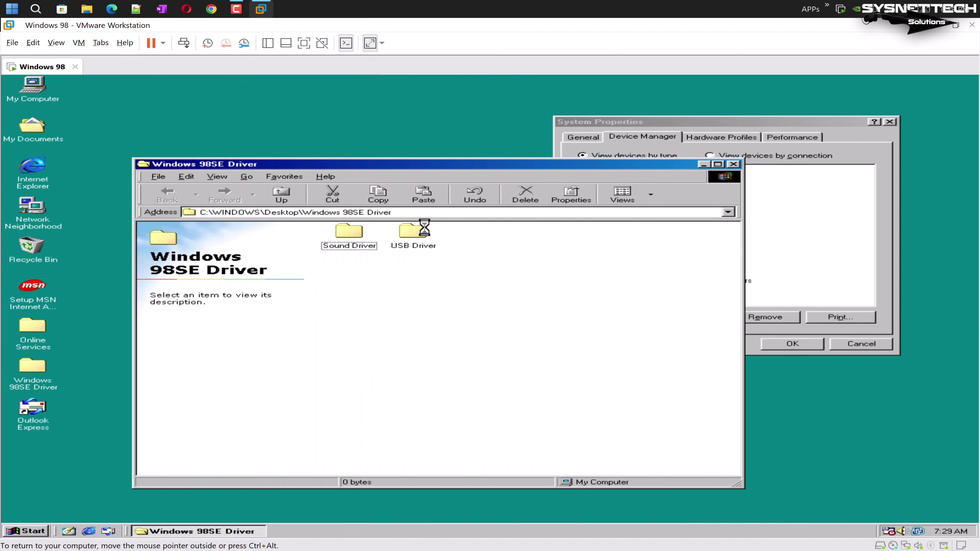
click(416, 235)
double_click(350, 247)
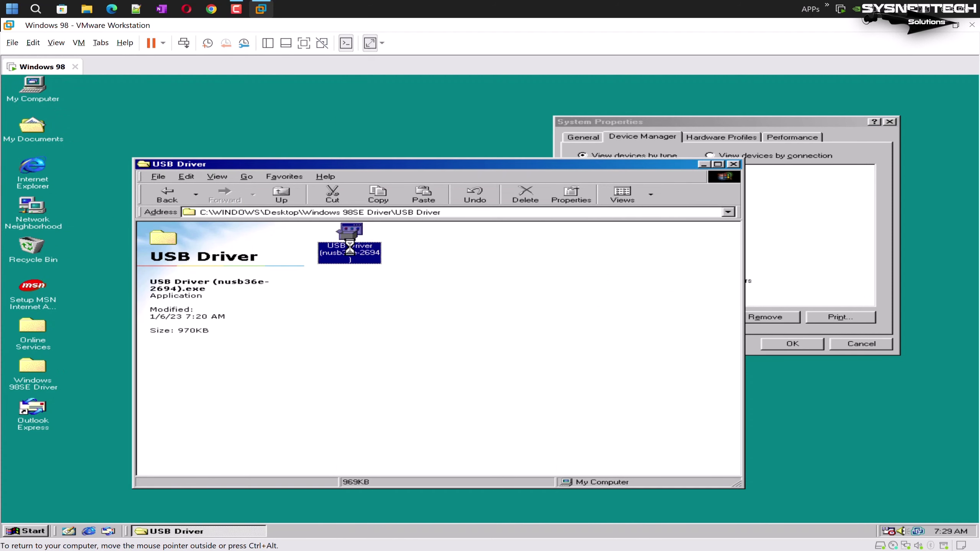
click(542, 389)
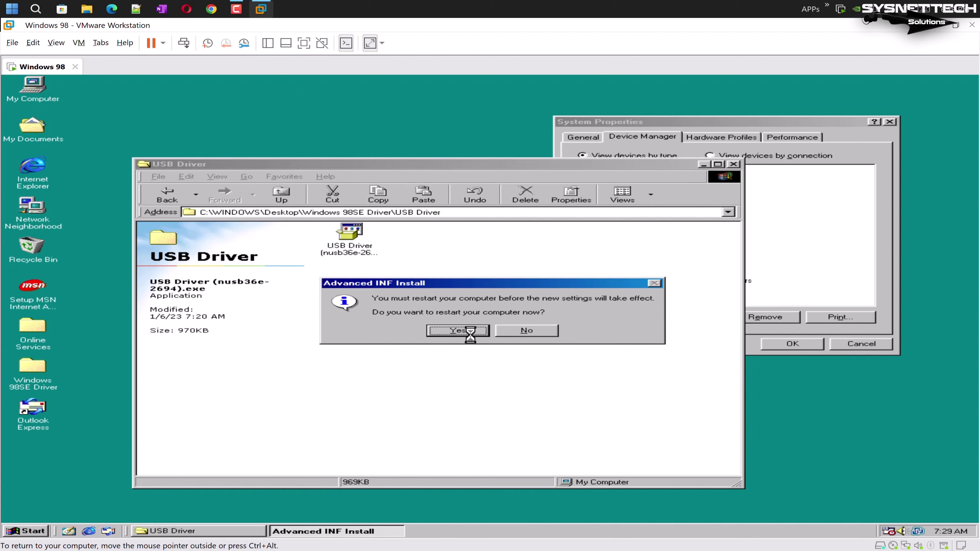
click(471, 332)
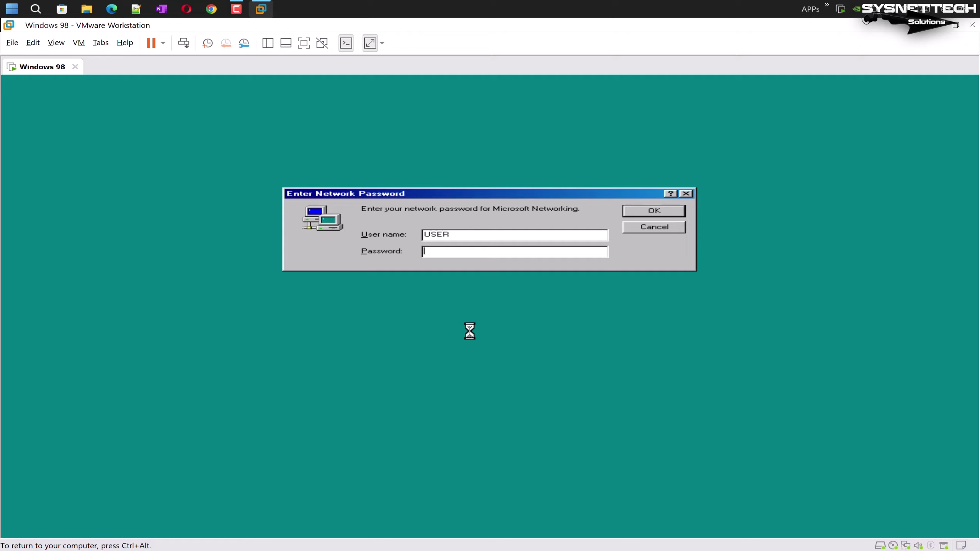
click(639, 211)
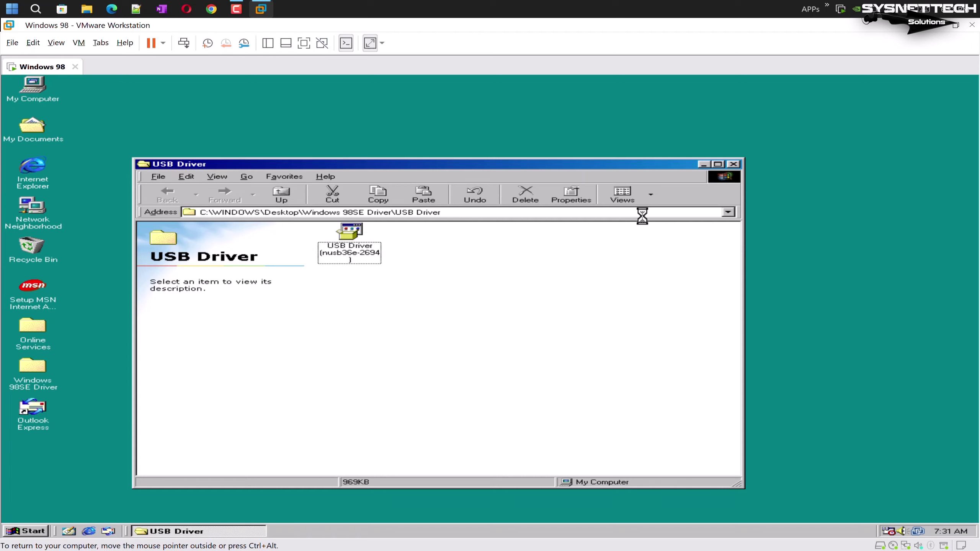
click(733, 164)
Update the driver of USB Device under Other devices in Device Manager with the automatic search and close its properties.
right_click(34, 90)
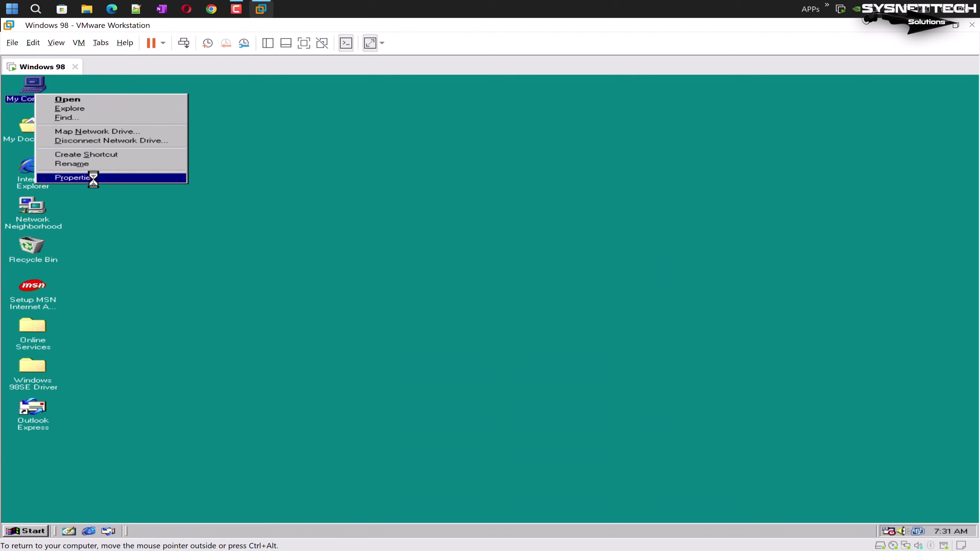
click(92, 177)
click(208, 177)
drag(265, 162, 573, 112)
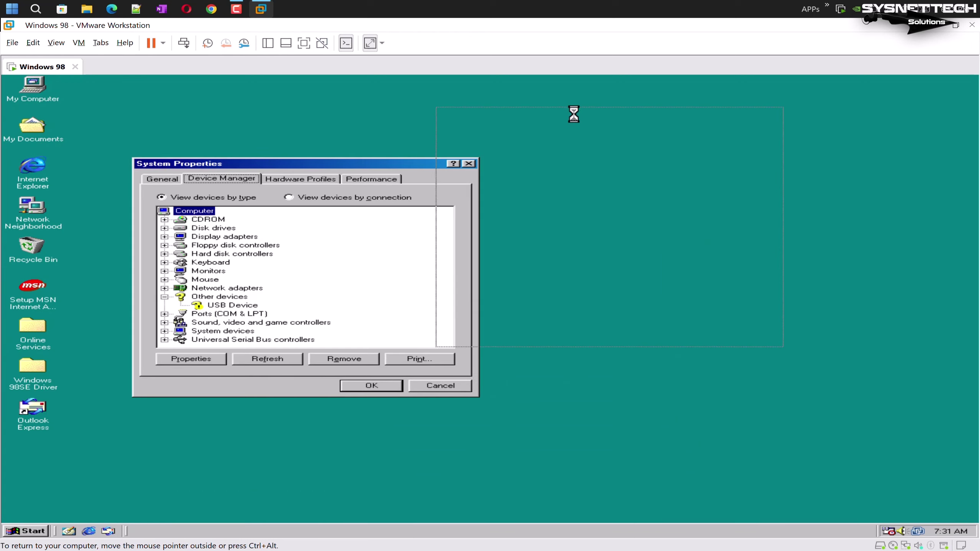
click(547, 255)
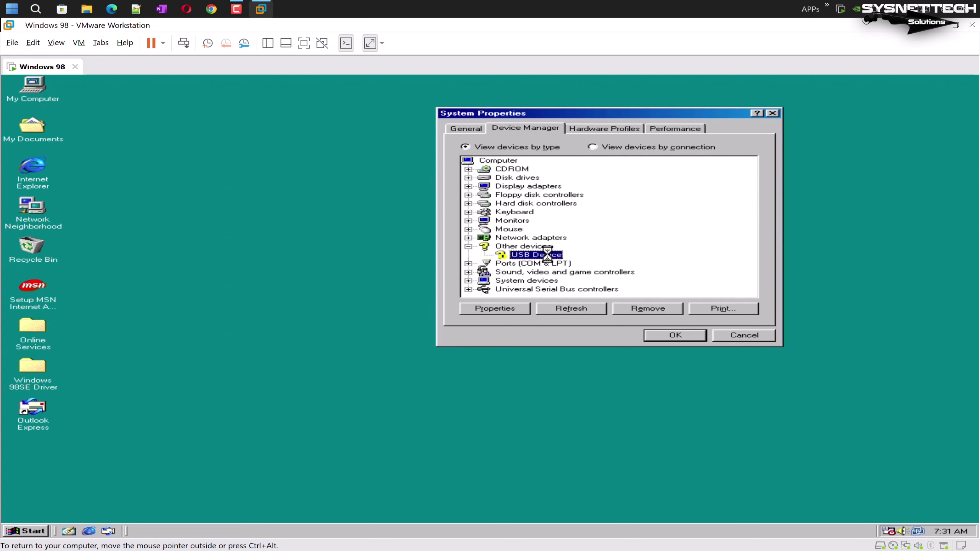
click(659, 298)
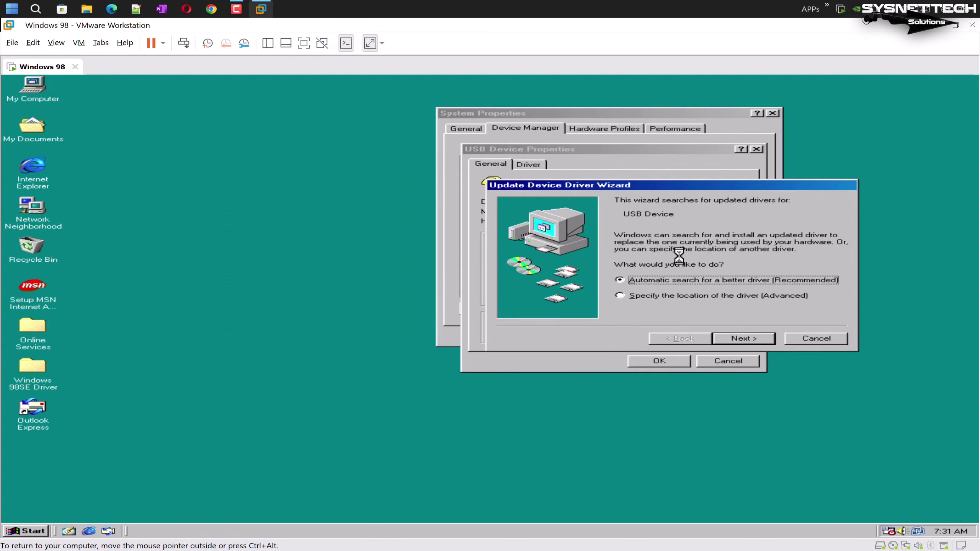
click(745, 337)
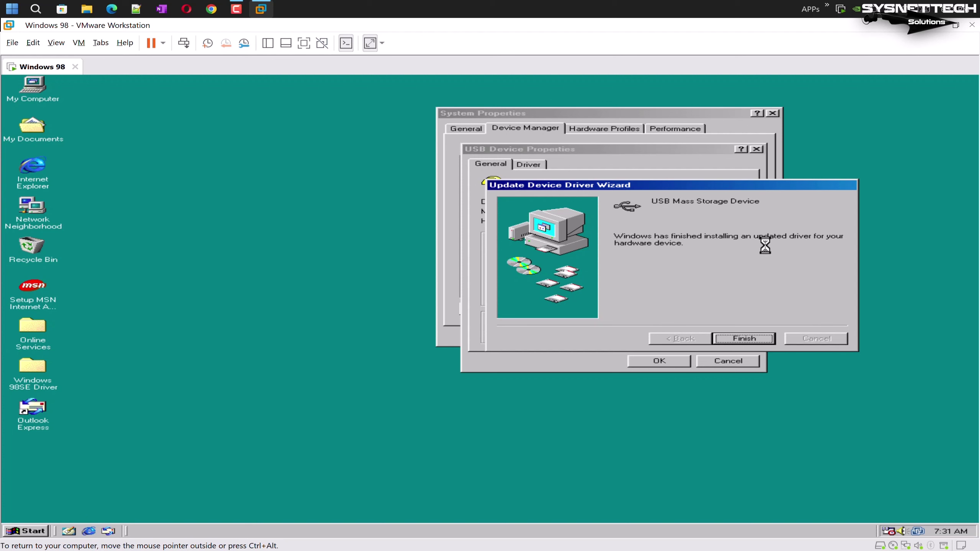
click(751, 336)
click(660, 359)
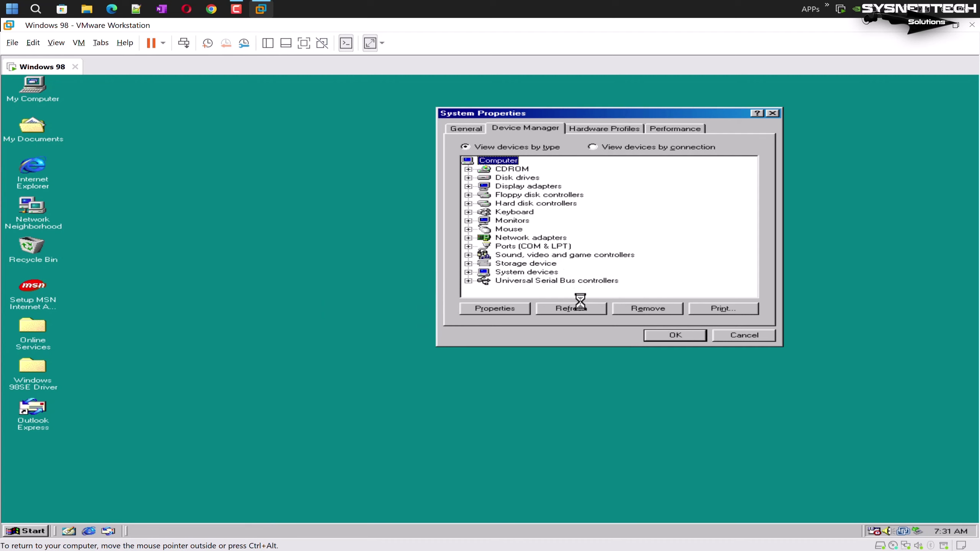
Refresh Device Manager and check the USB, sound, storage device and disk drive entries, including Kingston DataTraveler 3.0.
click(572, 308)
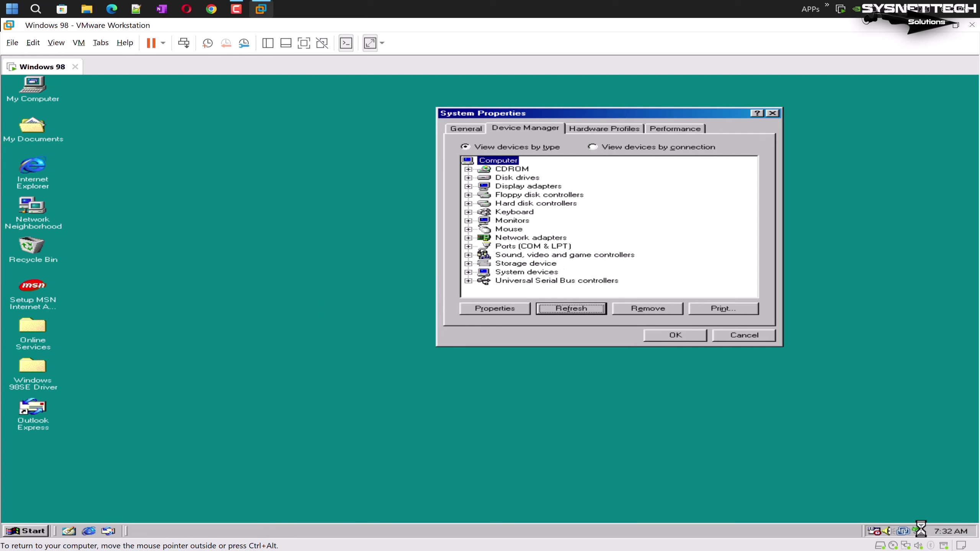
double_click(525, 281)
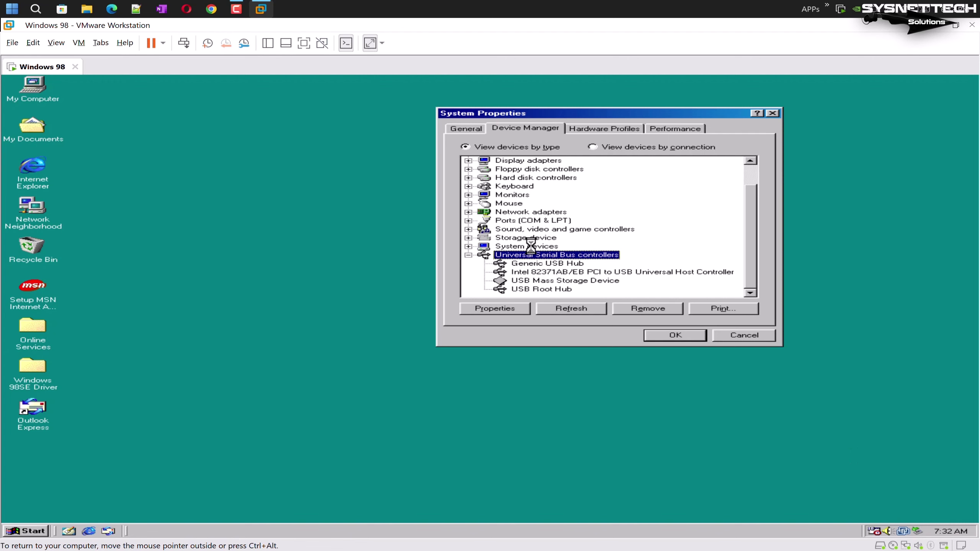
double_click(534, 230)
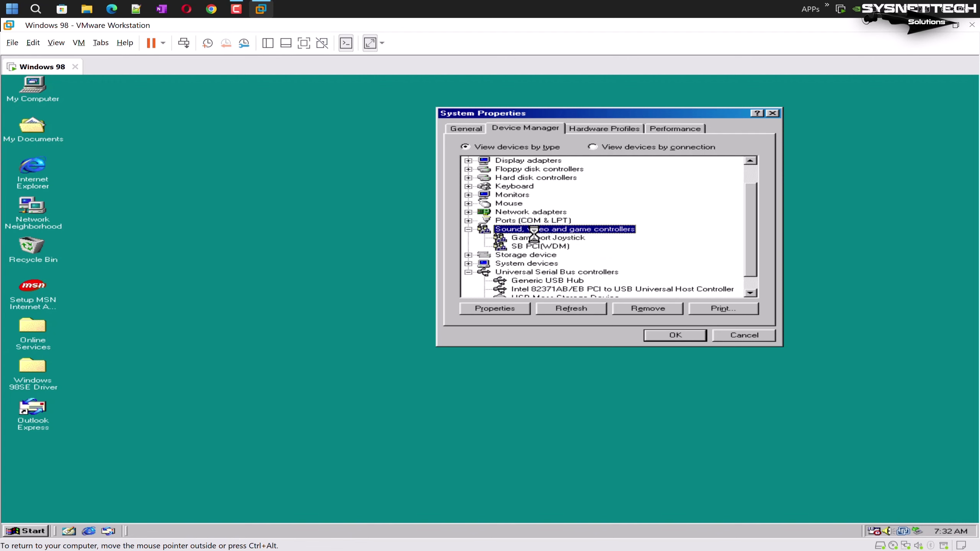
double_click(530, 256)
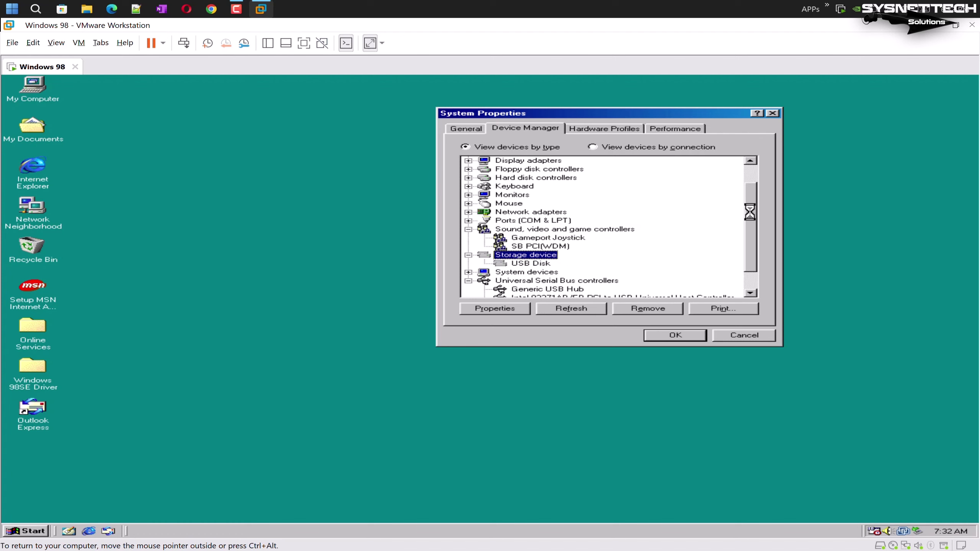
drag(750, 211, 756, 181)
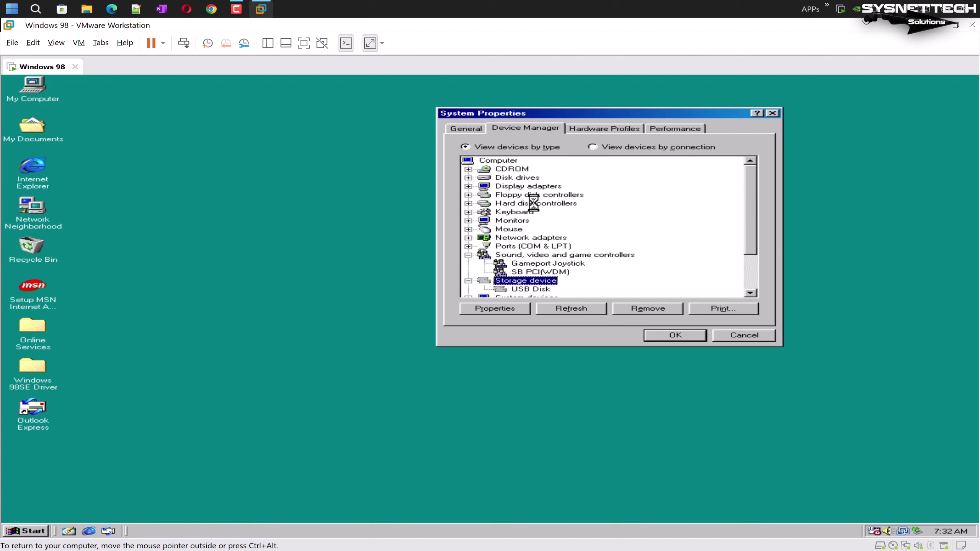
double_click(532, 179)
click(572, 195)
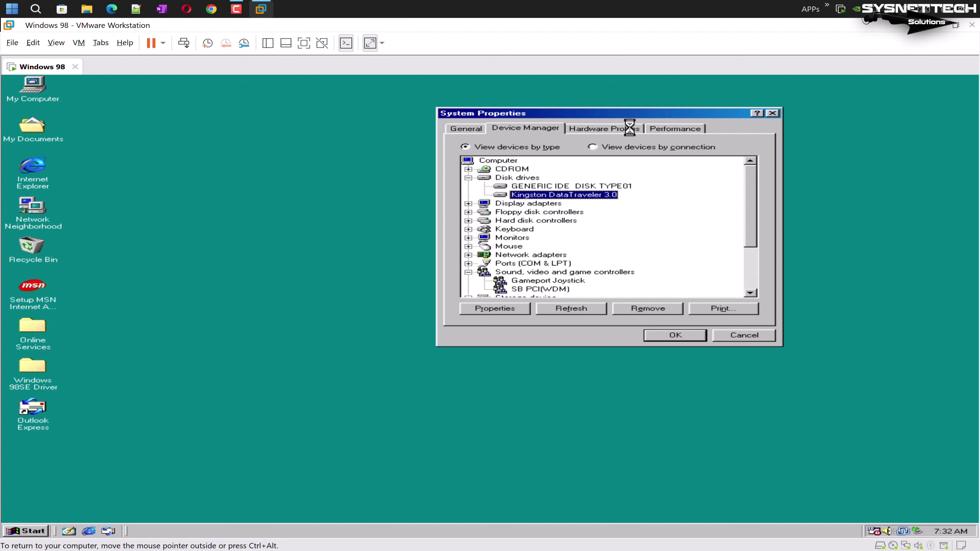
Open My Computer, shrink its window and arrange it side by side with System Properties.
double_click(34, 87)
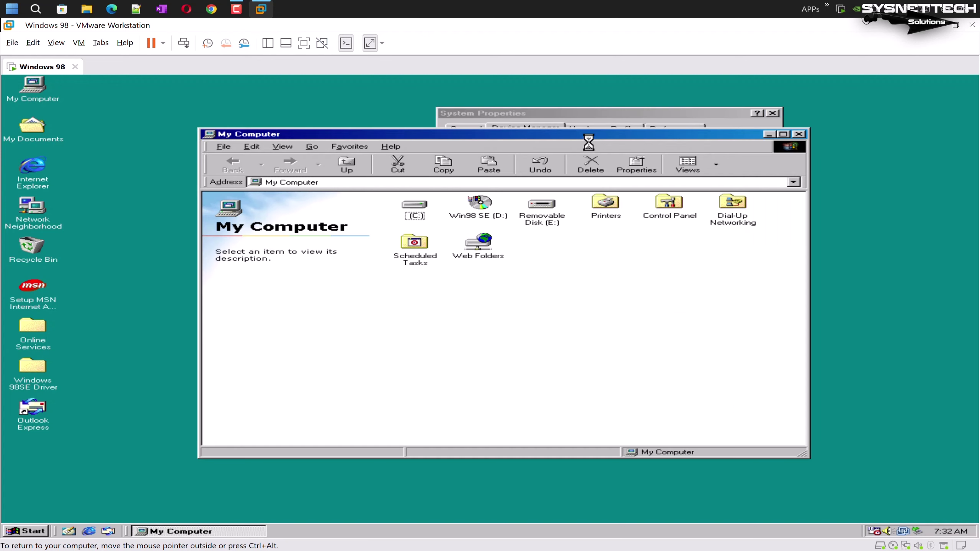
drag(638, 113, 783, 117)
mouse_move(495, 122)
mouse_down()
mouse_move(401, 115)
mouse_move(479, 113)
mouse_up()
drag(708, 436, 600, 400)
drag(712, 116, 750, 114)
Format Removable Disk (E:) at 29502.1 Mb capacity, accept the full format, and close the results, help and format windows.
double_click(417, 184)
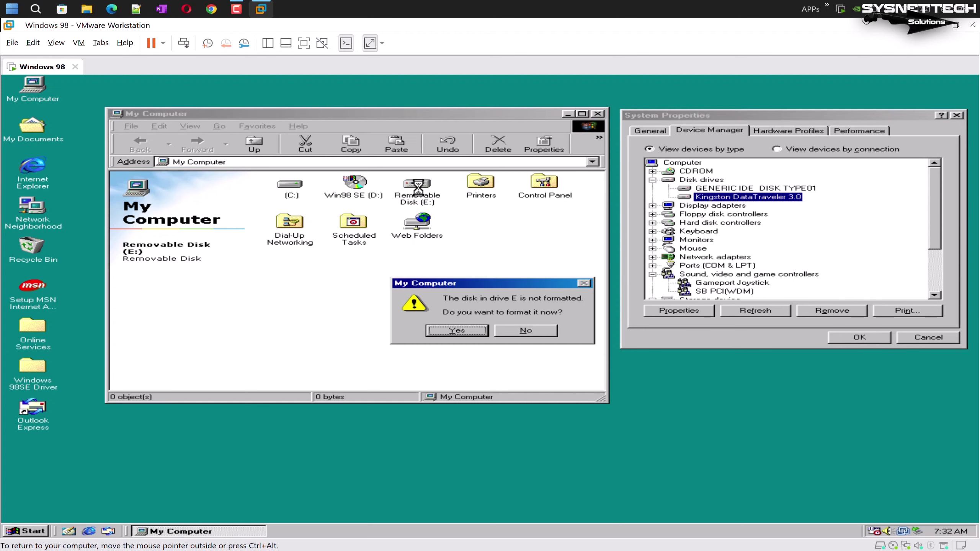
click(472, 331)
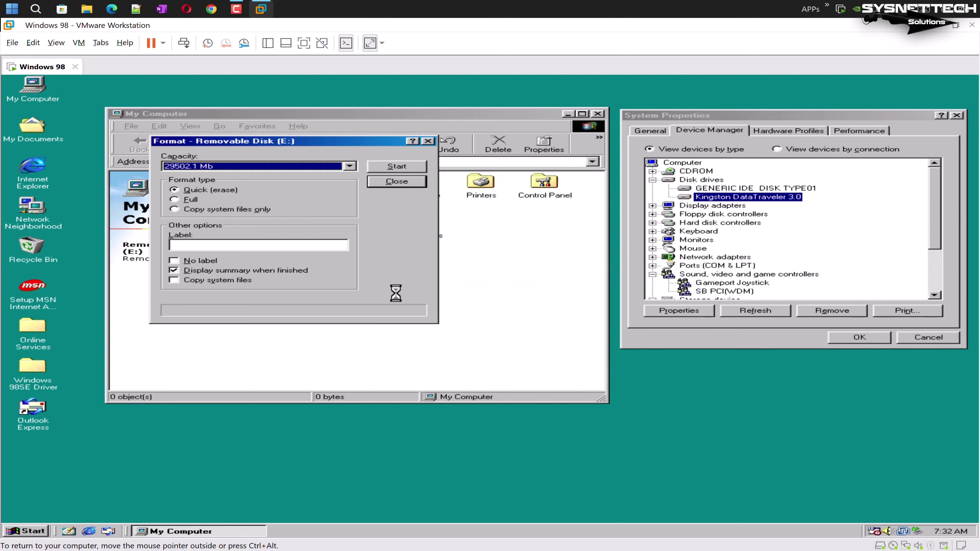
click(393, 167)
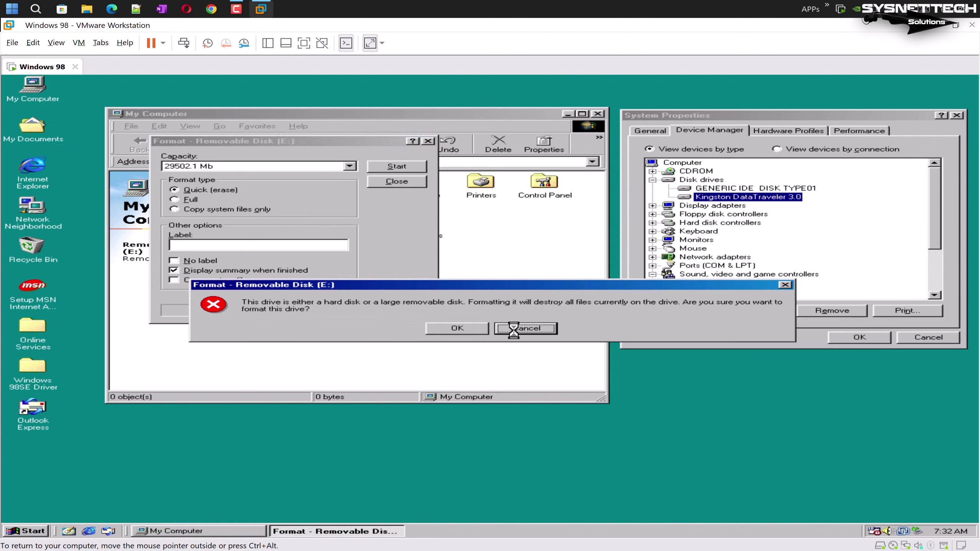
click(457, 329)
click(459, 330)
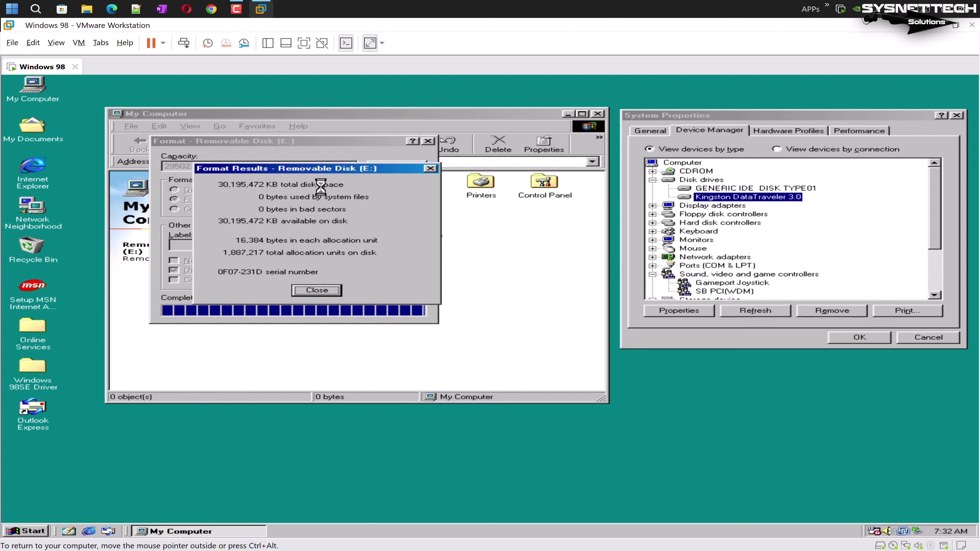
click(317, 290)
click(517, 327)
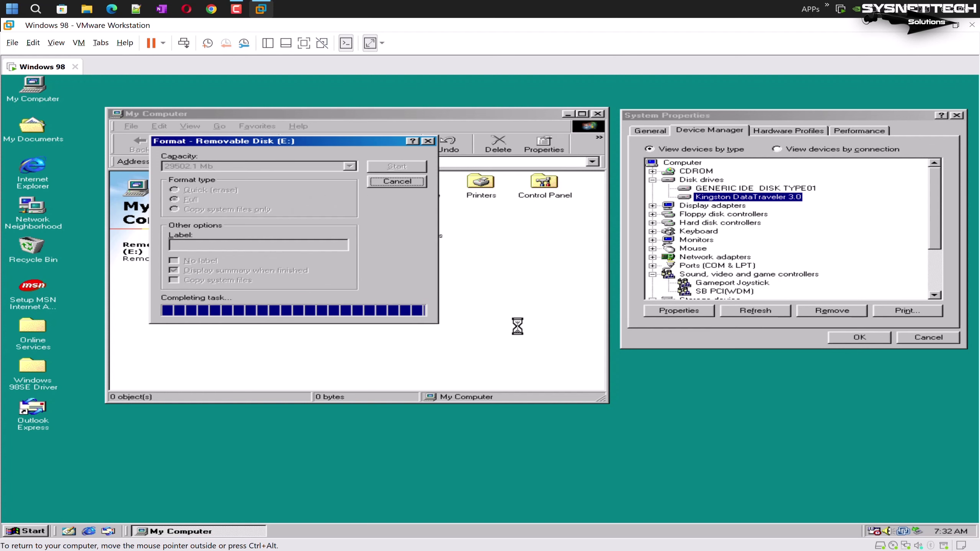
click(478, 82)
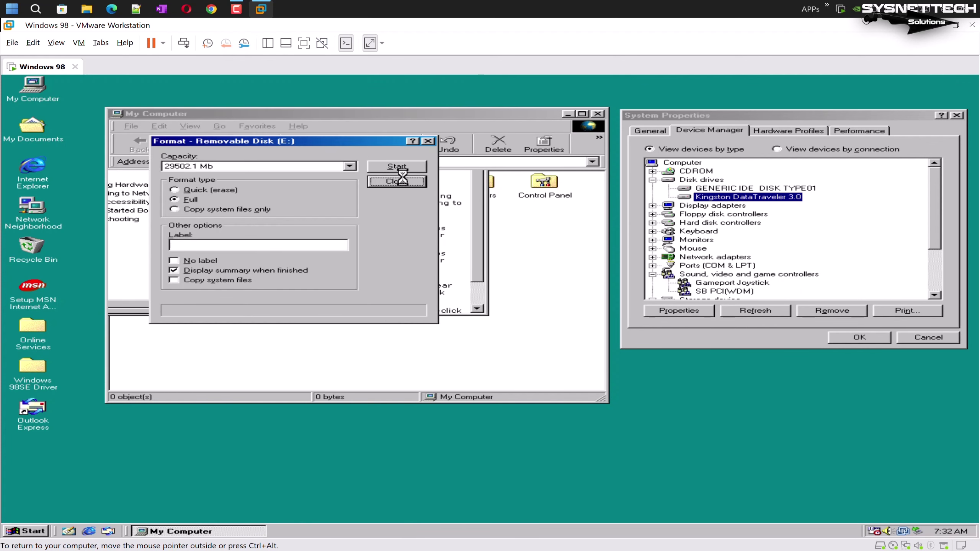
click(428, 140)
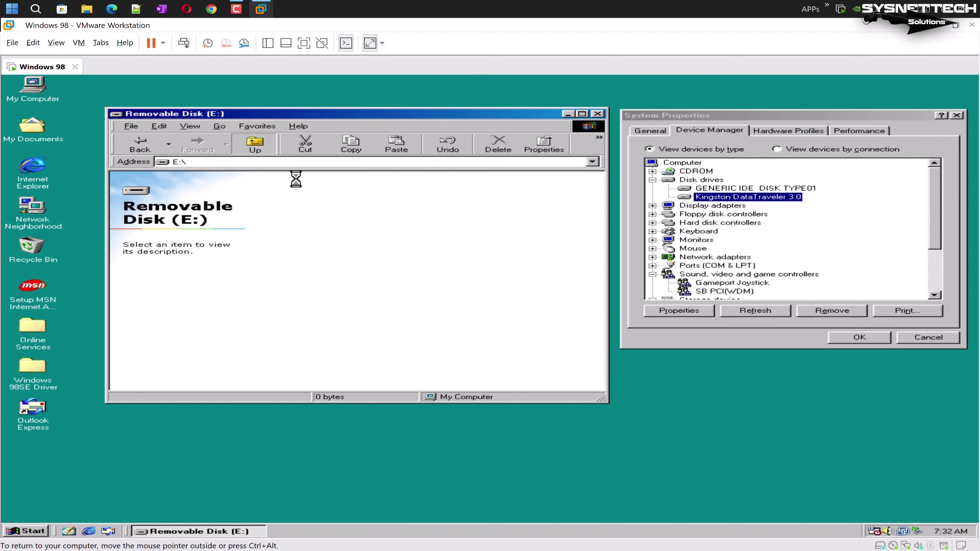
Refresh the Removable Disk (E:) view and check the drive's capacity in My Computer.
right_click(494, 235)
click(509, 275)
click(434, 205)
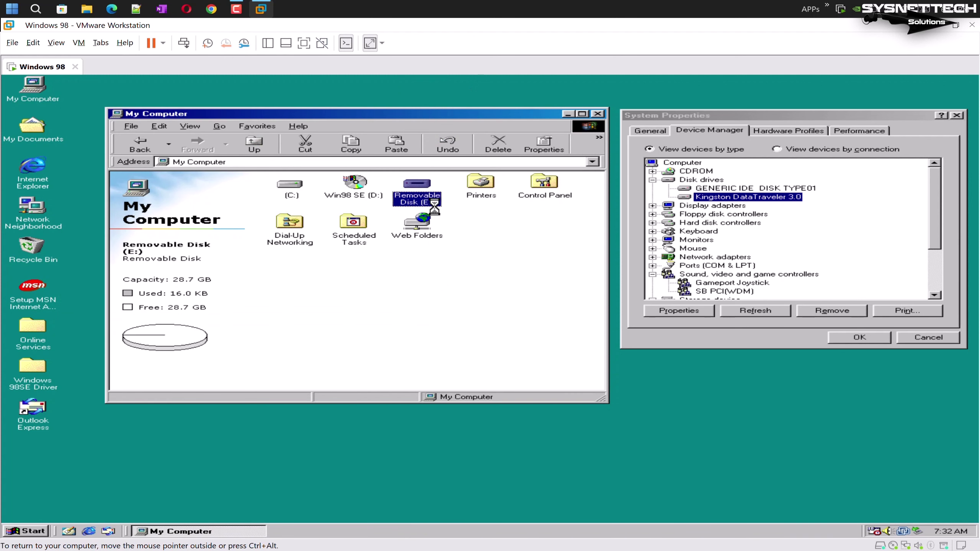
Create a folder named New Folder on Removable Disk (E:) and refresh the view.
right_click(304, 195)
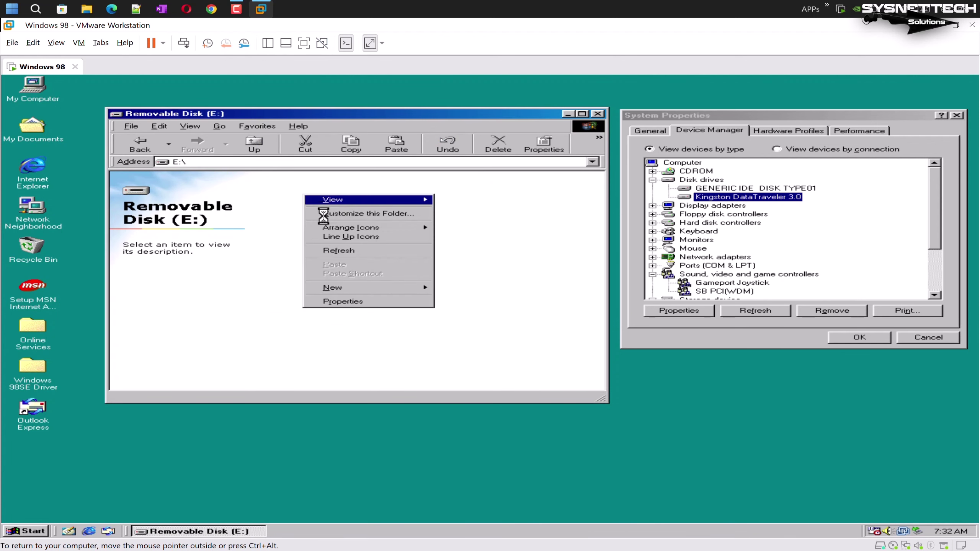
mouse_move(357, 287)
click(459, 287)
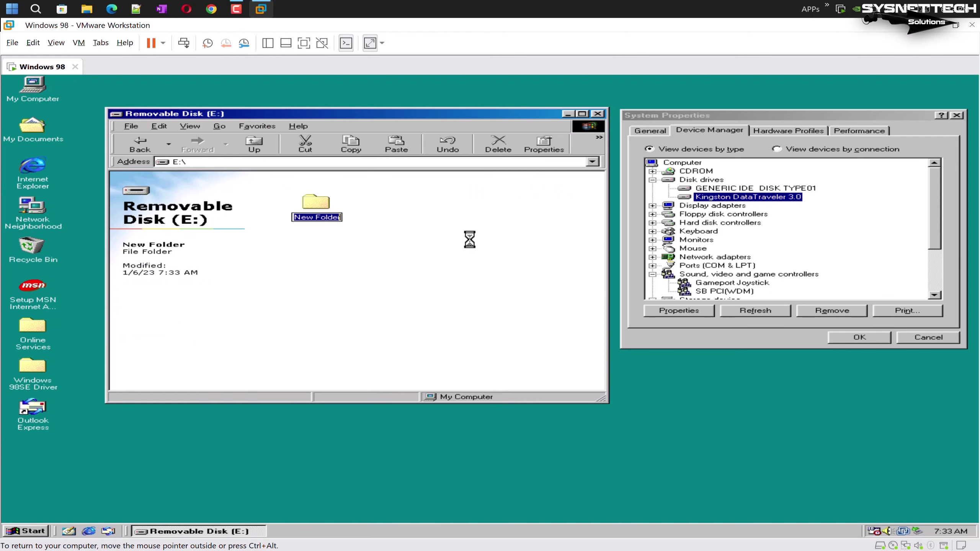
key(Return)
right_click(388, 208)
click(456, 250)
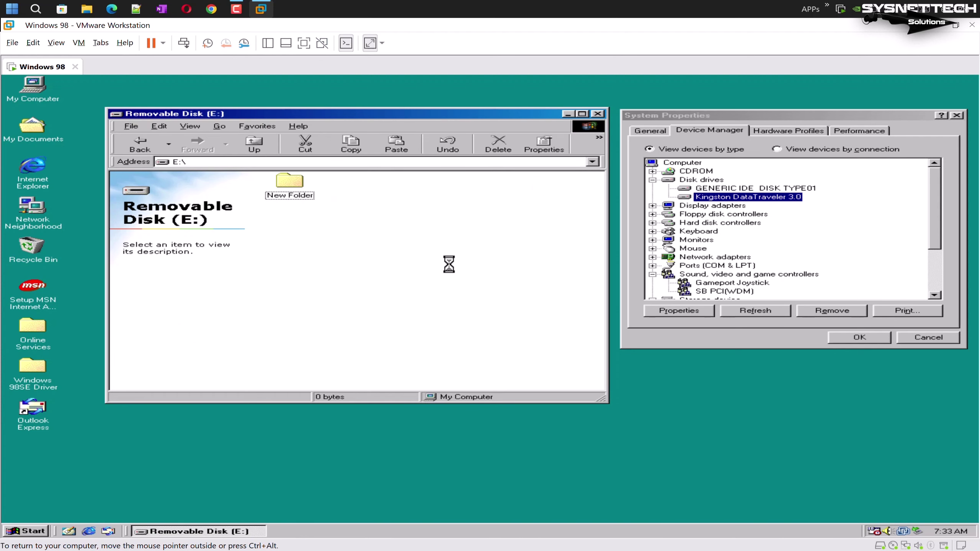
Refresh the Removable Disk (E:) view and disconnect the Kingston DataTraveler 3.0 from the virtual machine.
right_click(406, 215)
click(425, 270)
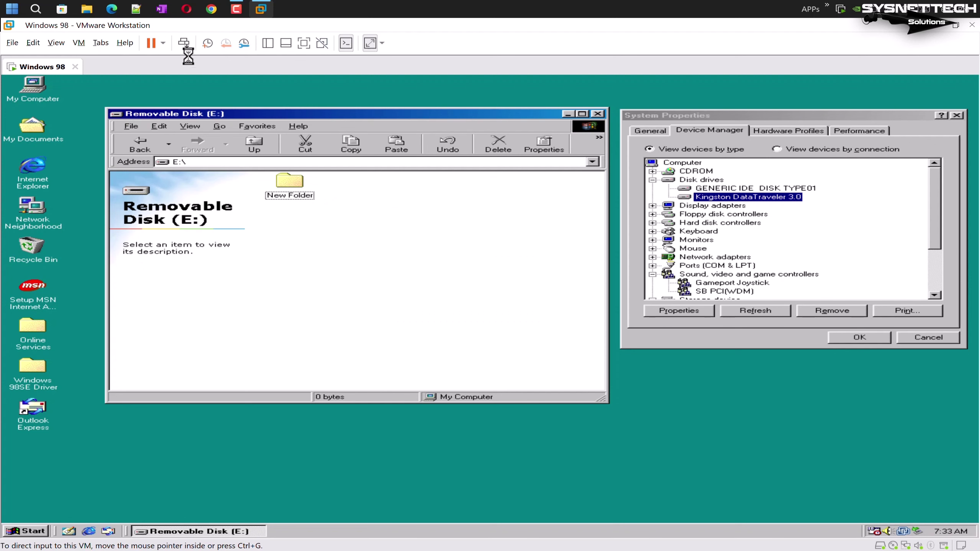
click(80, 43)
mouse_move(219, 72)
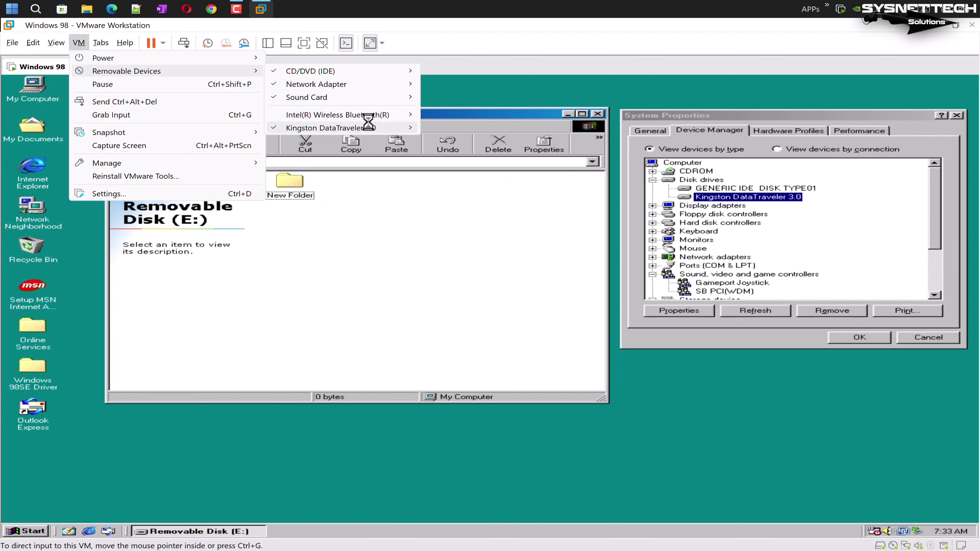
mouse_move(408, 128)
click(475, 128)
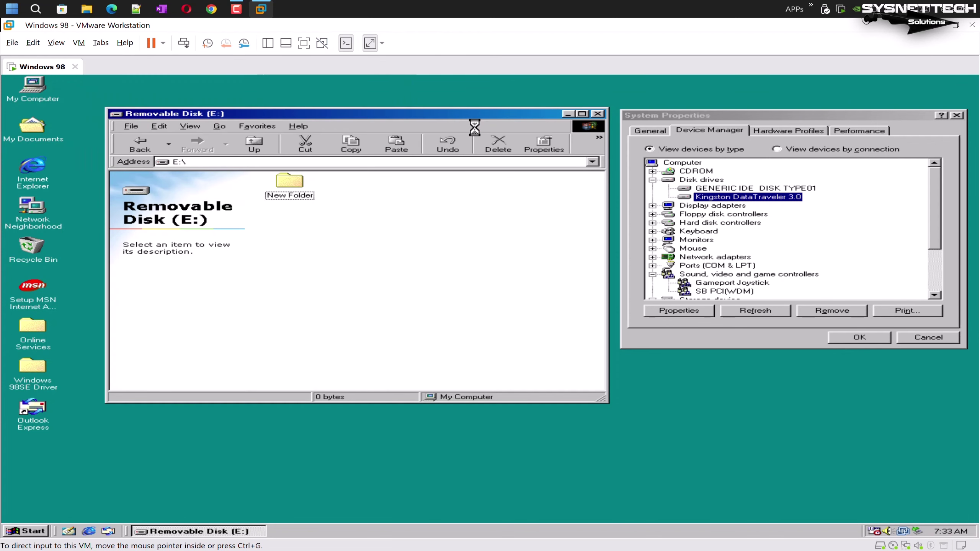
click(9, 7)
key(Escape)
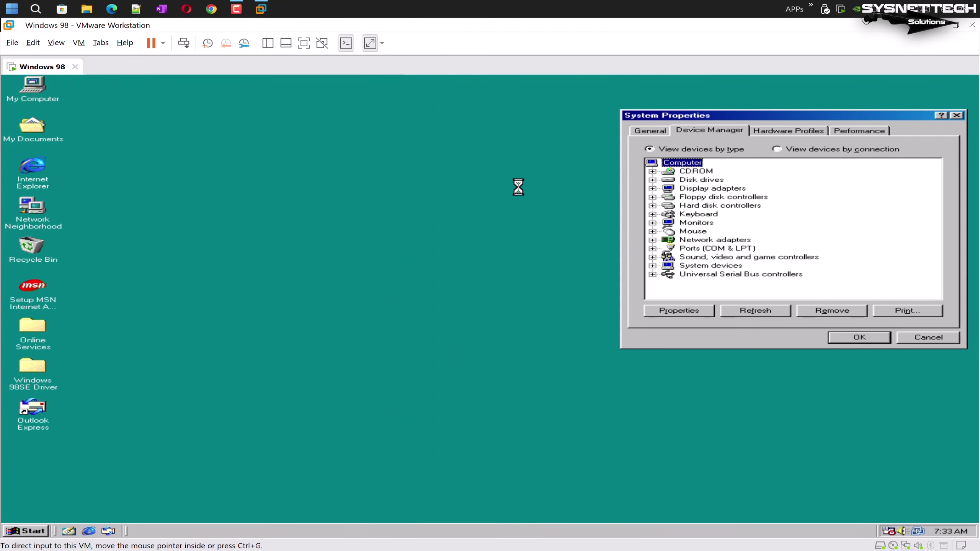
Open USB Drive (D:) in the host's File Explorer and make four copies of New Folder on it.
key(super+e)
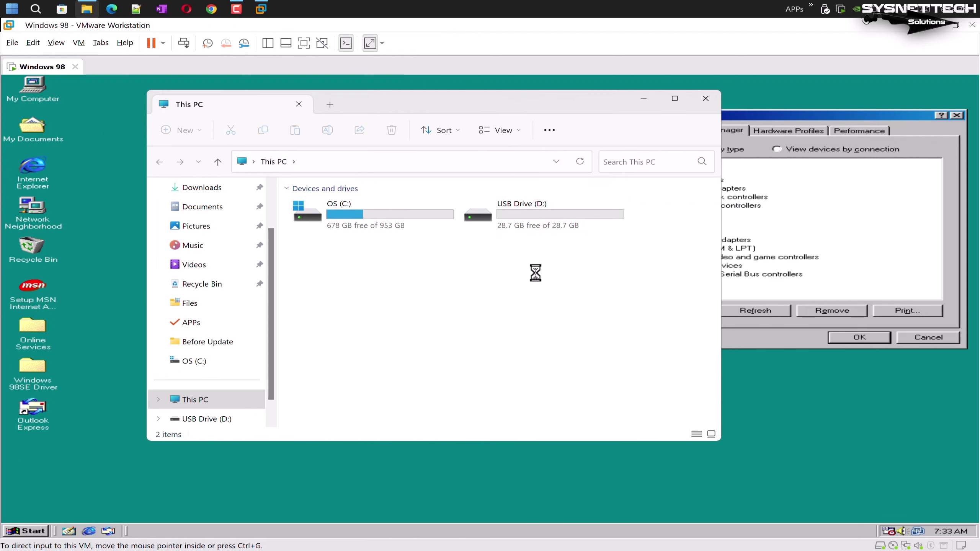
double_click(540, 228)
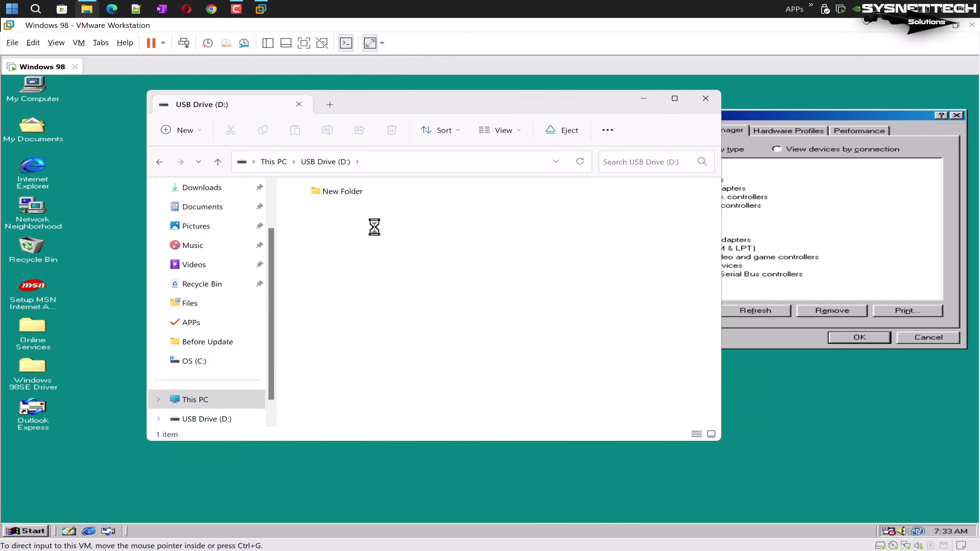
double_click(340, 191)
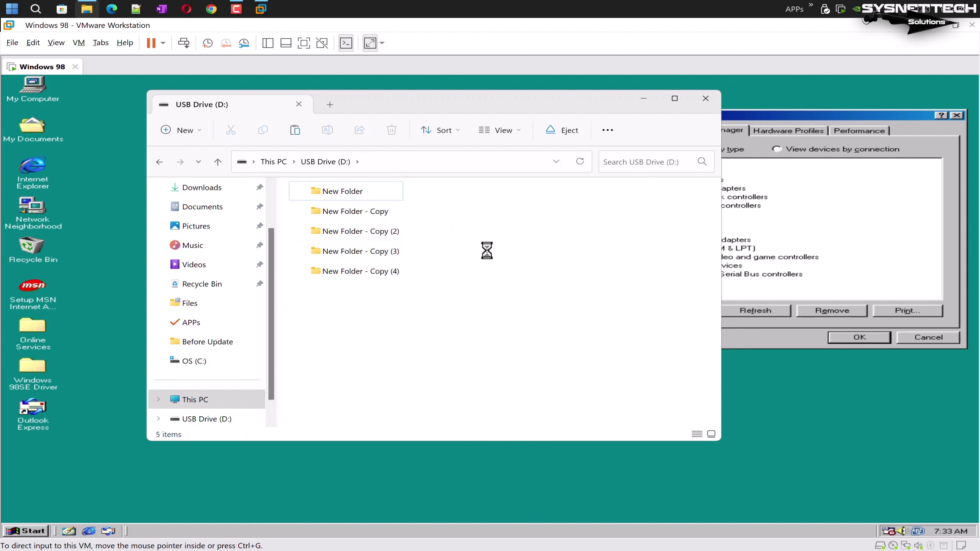
Reconnect the Kingston DataTraveler 3.0 to the Windows 98 virtual machine and accept the host controller hint.
click(79, 42)
mouse_move(119, 71)
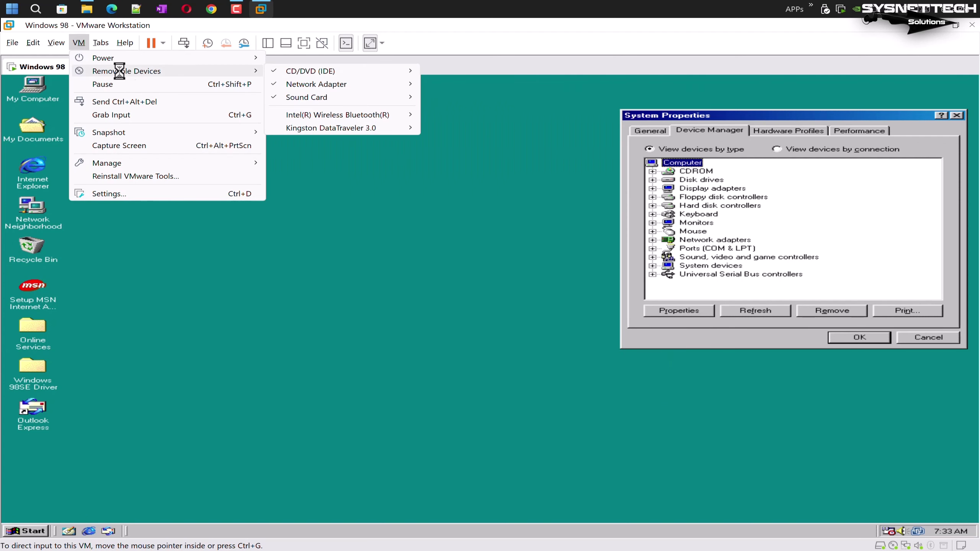
mouse_move(348, 127)
click(555, 129)
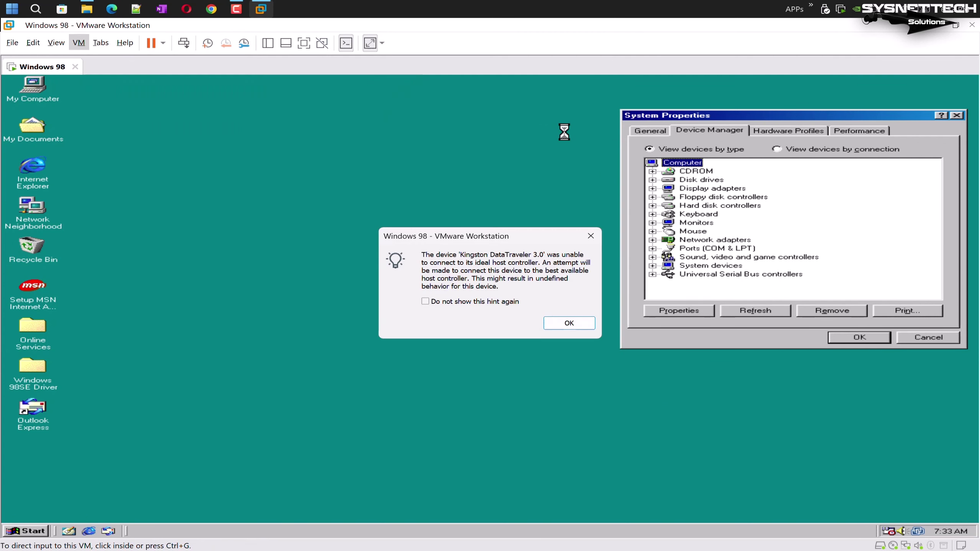
click(569, 323)
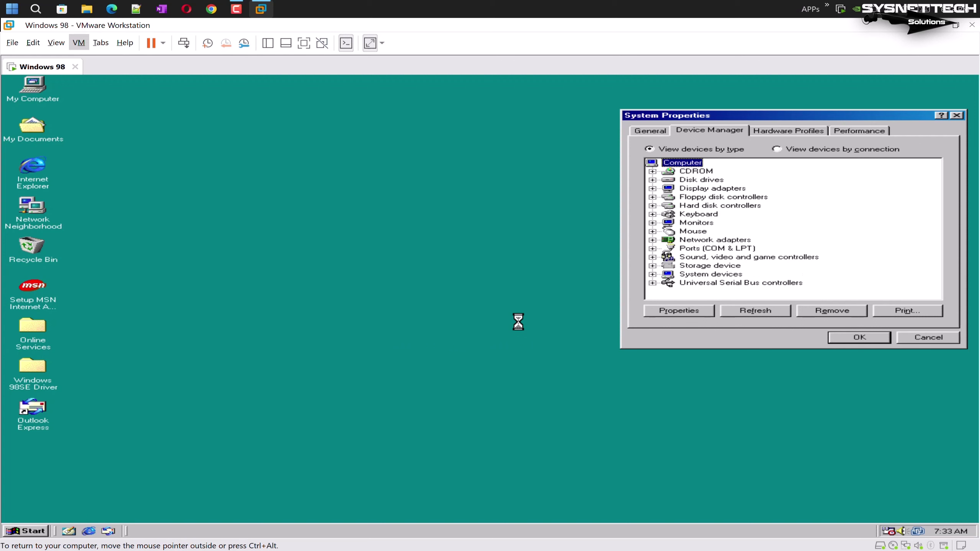
Check the copied folders on Removable Disk (E:) through My Computer, and close it and System Properties.
double_click(38, 86)
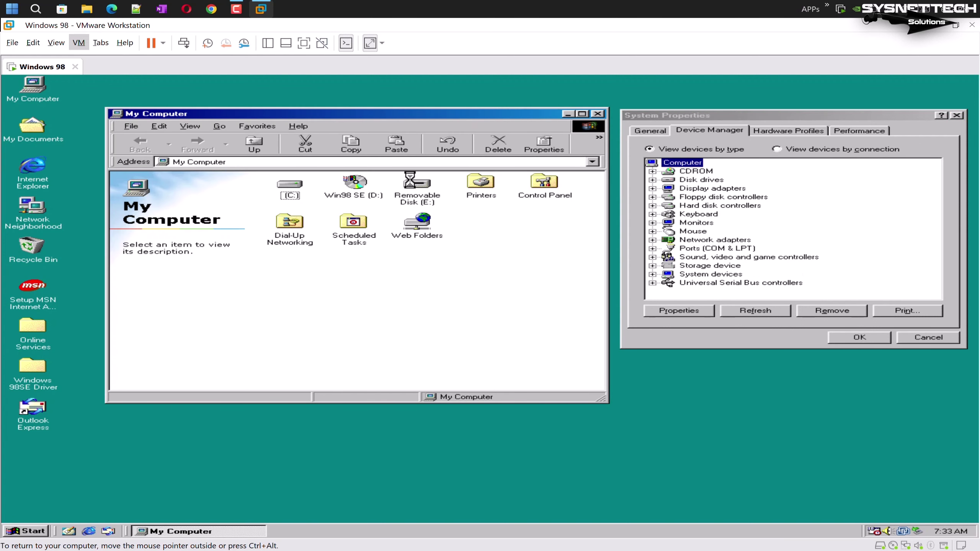
click(414, 188)
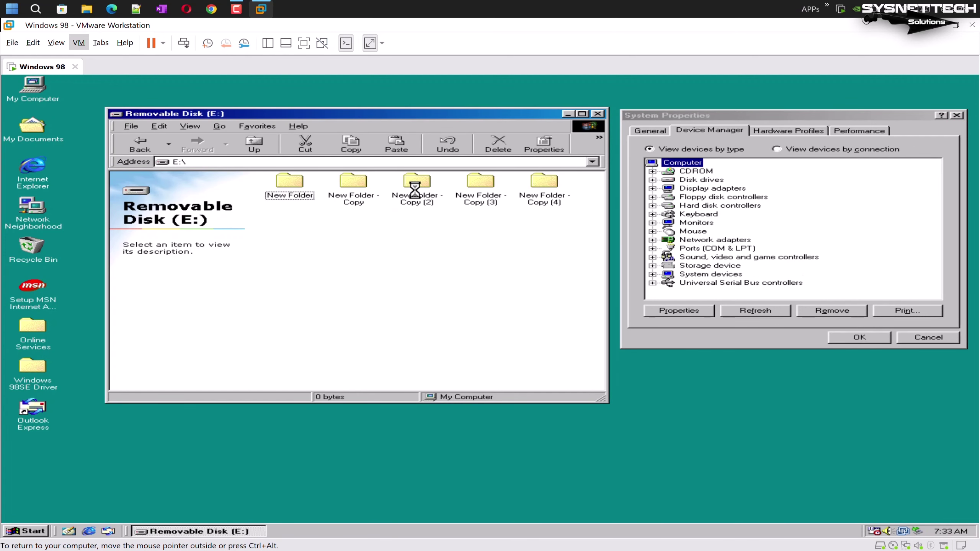
drag(559, 266, 564, 304)
click(602, 113)
drag(758, 115, 504, 113)
click(708, 115)
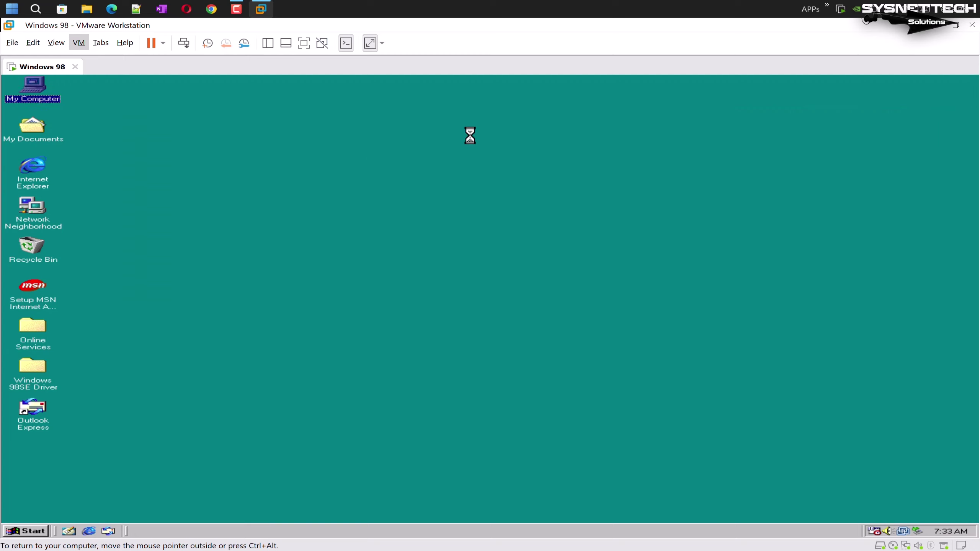
Refresh the Windows 98 desktop and open the display settings to check the colors and screen area.
right_click(468, 135)
right_click(486, 266)
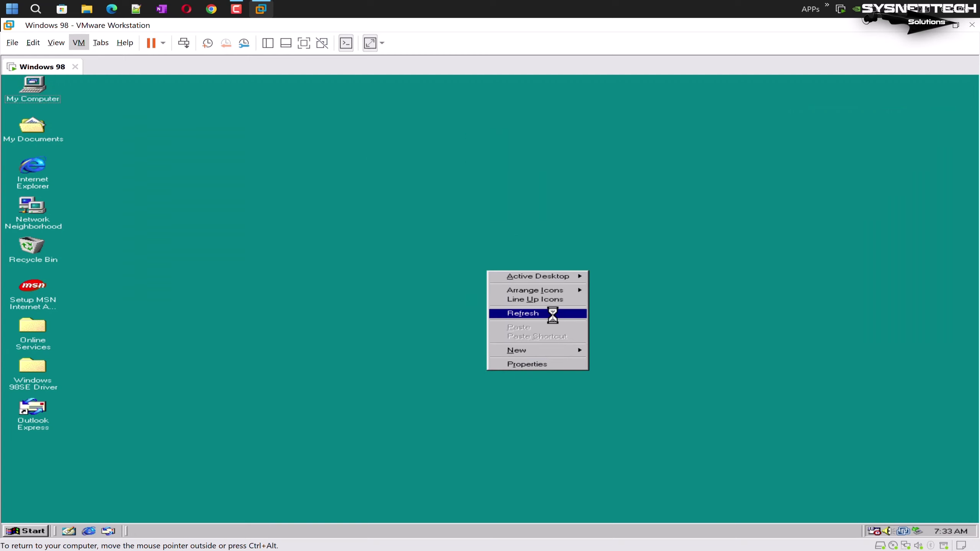
click(554, 317)
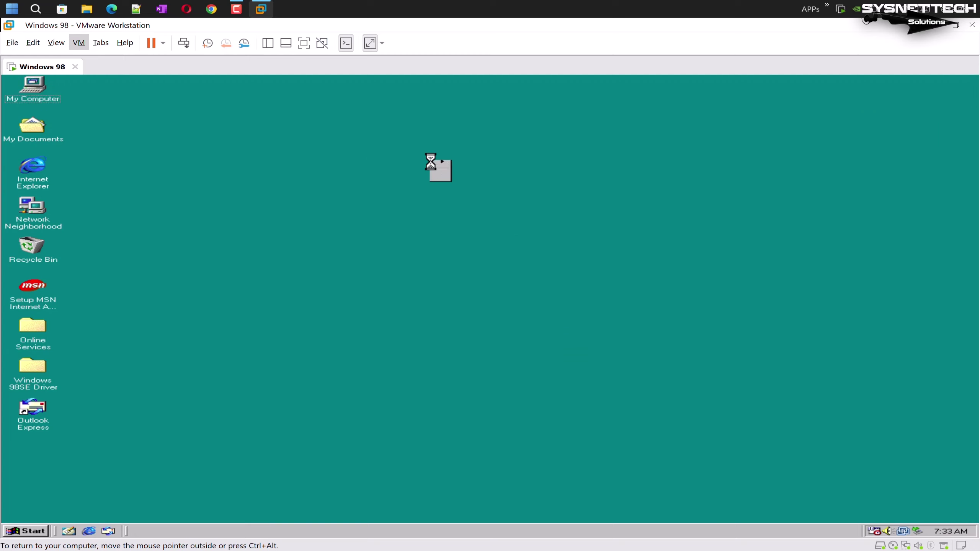
right_click(430, 161)
click(473, 252)
drag(275, 75, 549, 107)
click(568, 126)
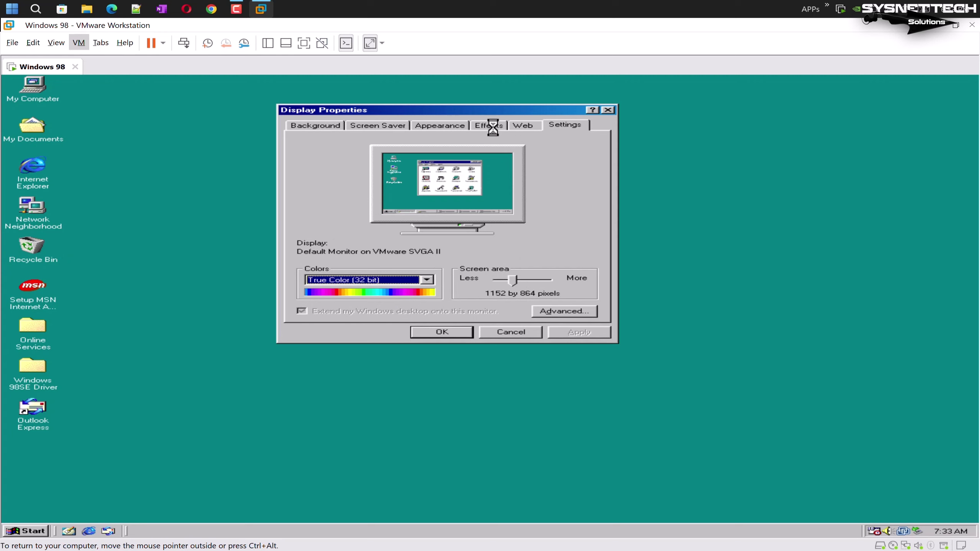
Try to apply the Windows98 wallpaper without enabling Active Desktop.
click(315, 125)
drag(504, 269, 502, 307)
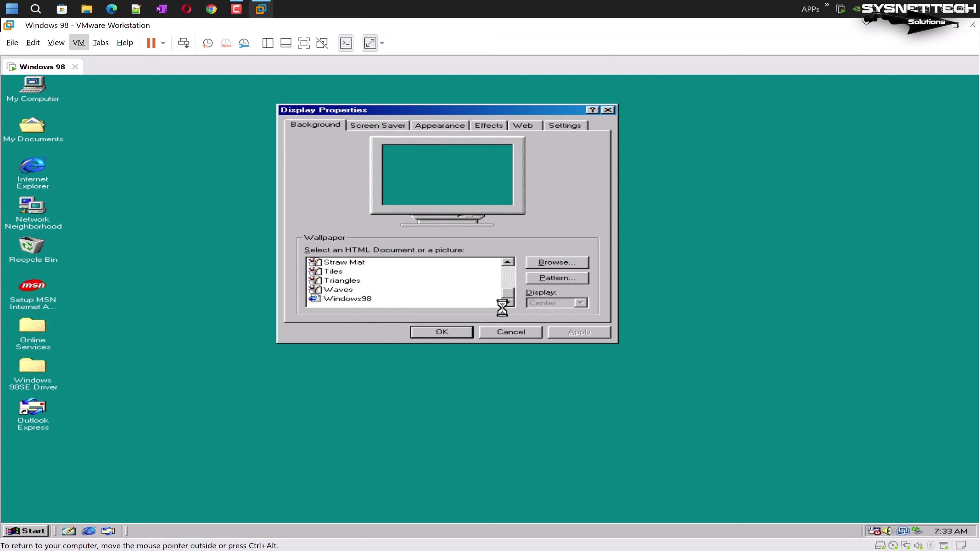
click(374, 300)
click(572, 333)
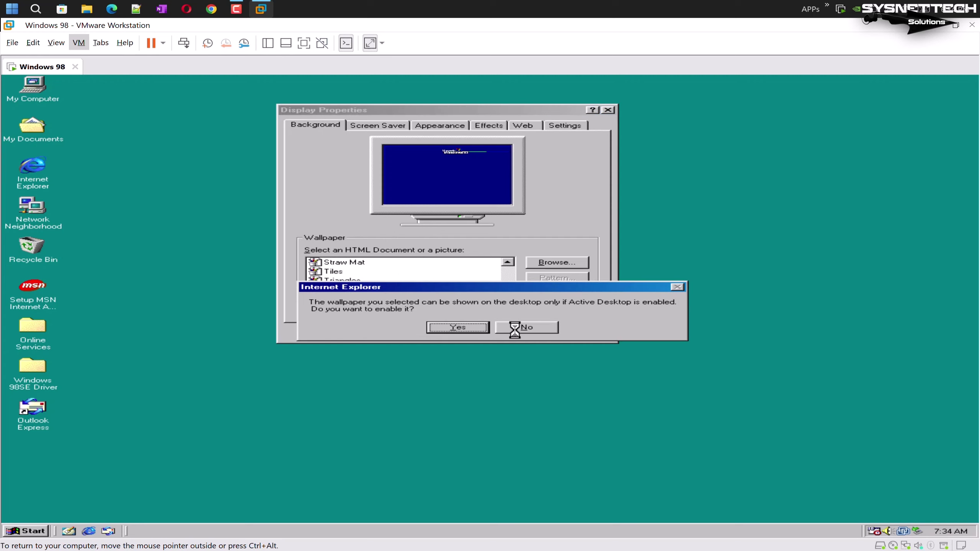
click(506, 329)
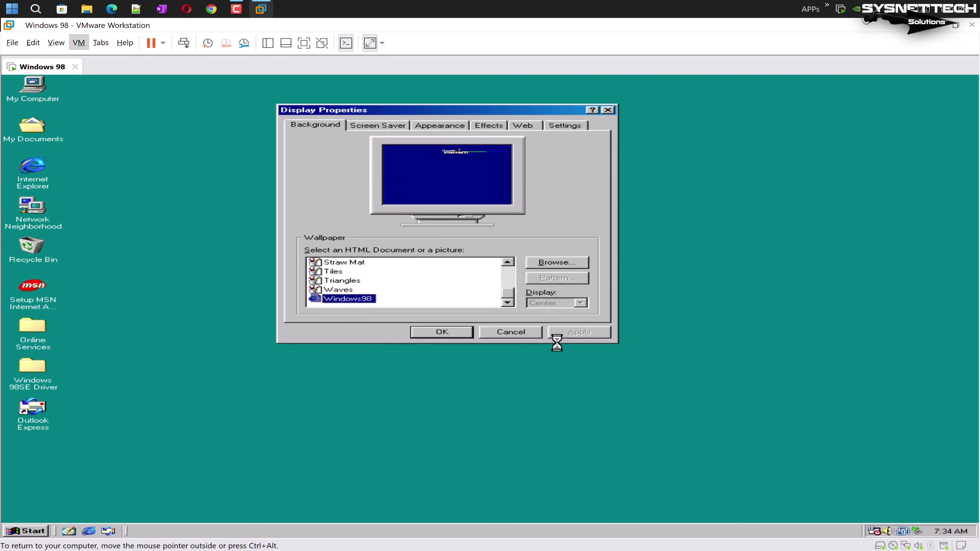
Reselect the Windows98 wallpaper, apply it and enable Active Desktop.
click(339, 290)
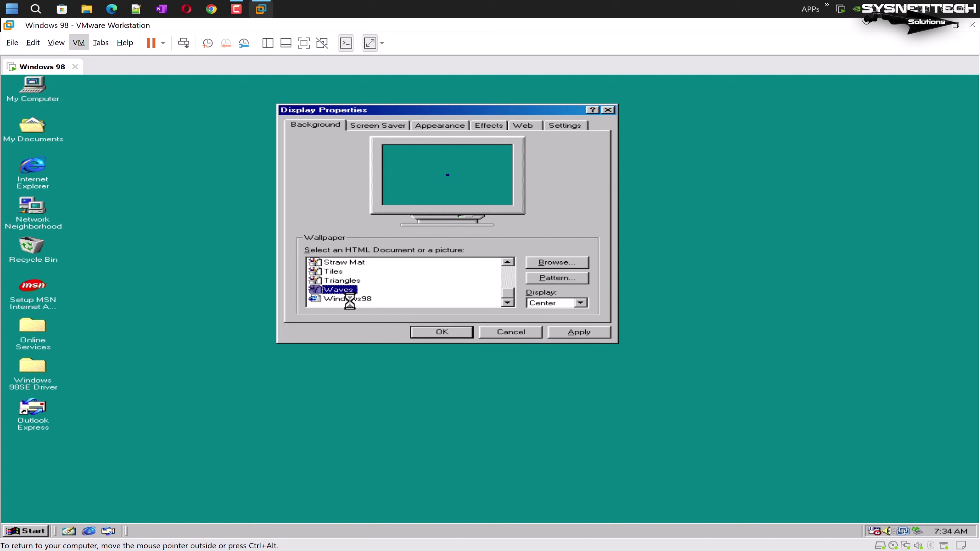
click(347, 299)
click(575, 332)
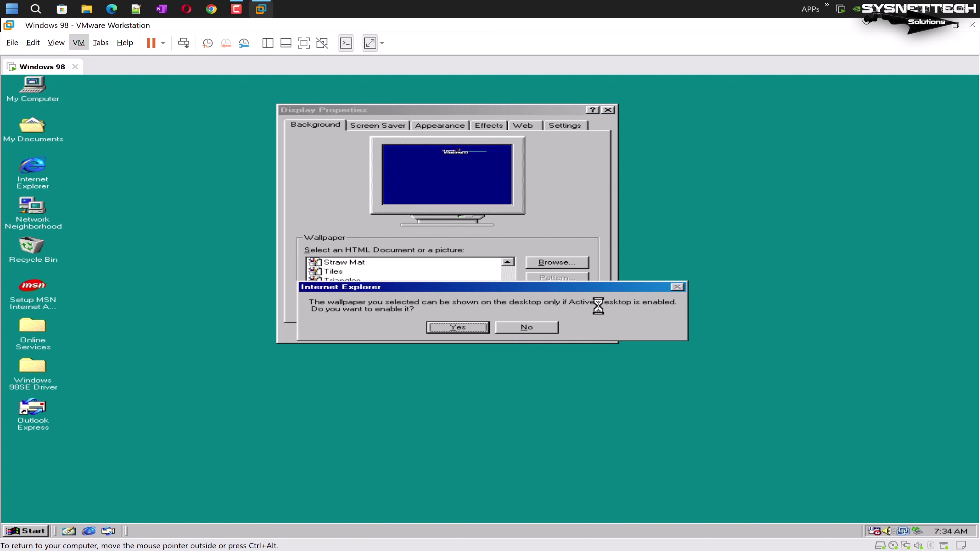
click(458, 327)
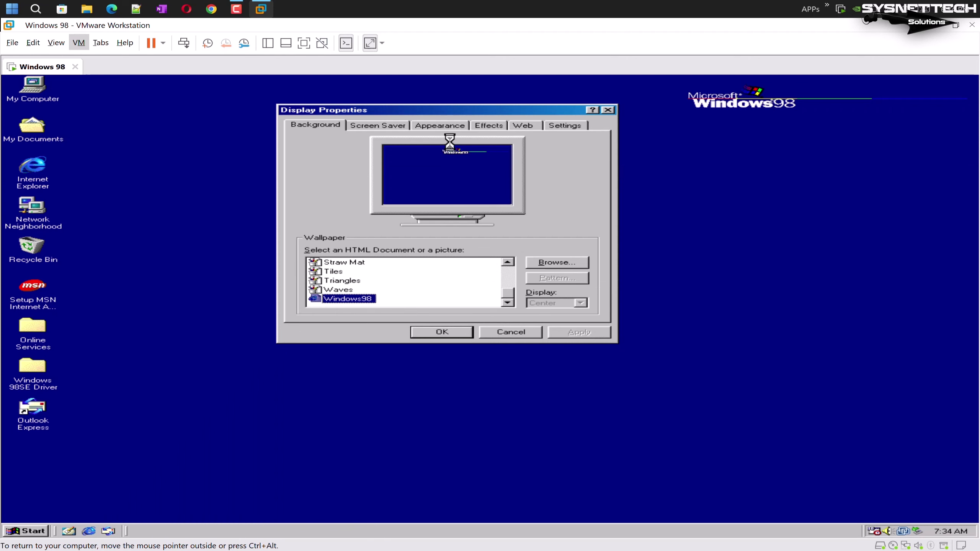
Review the appearance, screen saver, effects and web display options, and close Display Properties.
click(440, 125)
click(379, 125)
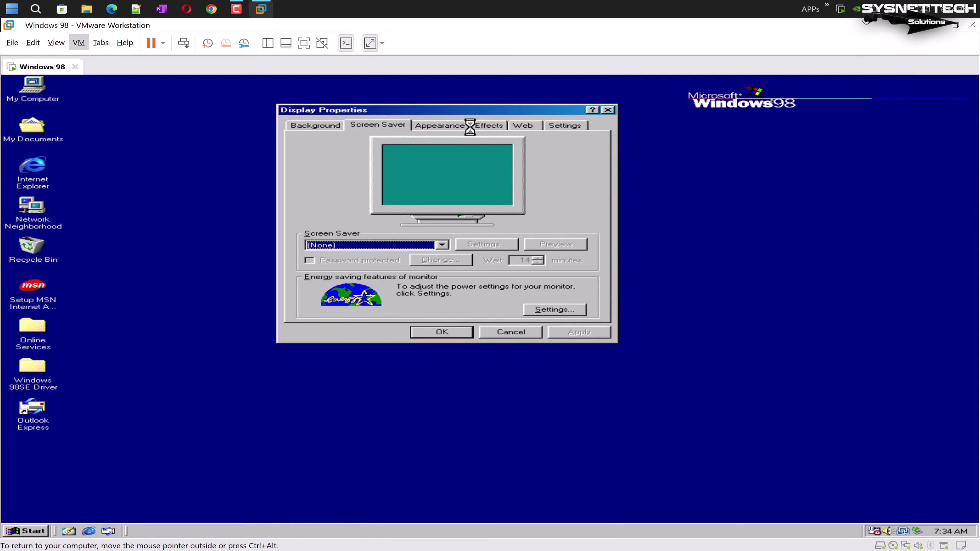
click(503, 126)
click(525, 127)
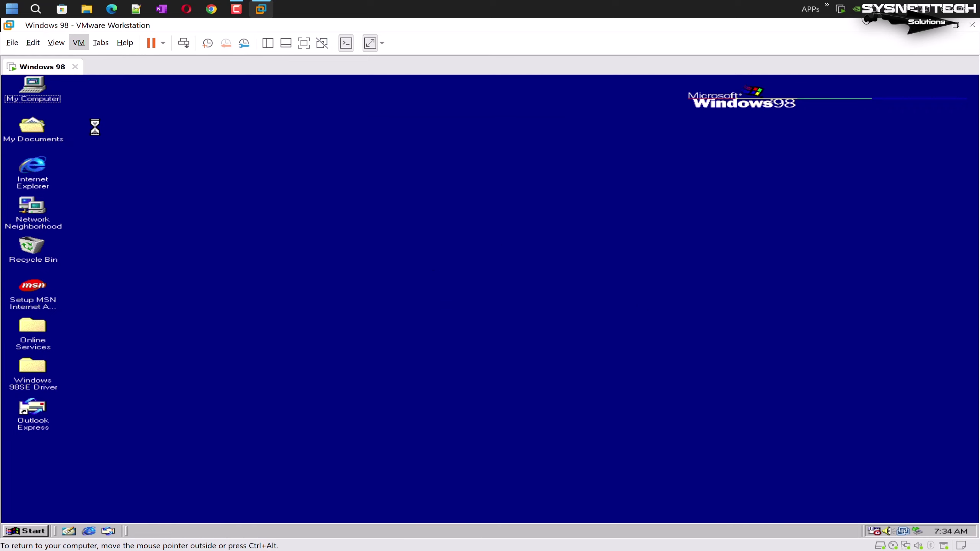
Run winver to check the Windows version, center its window on the desktop and close it.
key(super+r)
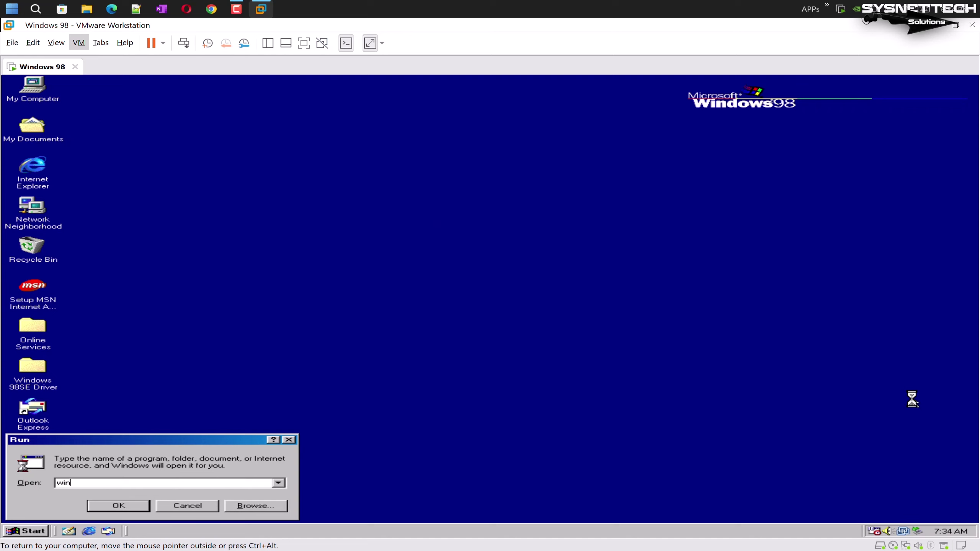
text(winver)
key(Return)
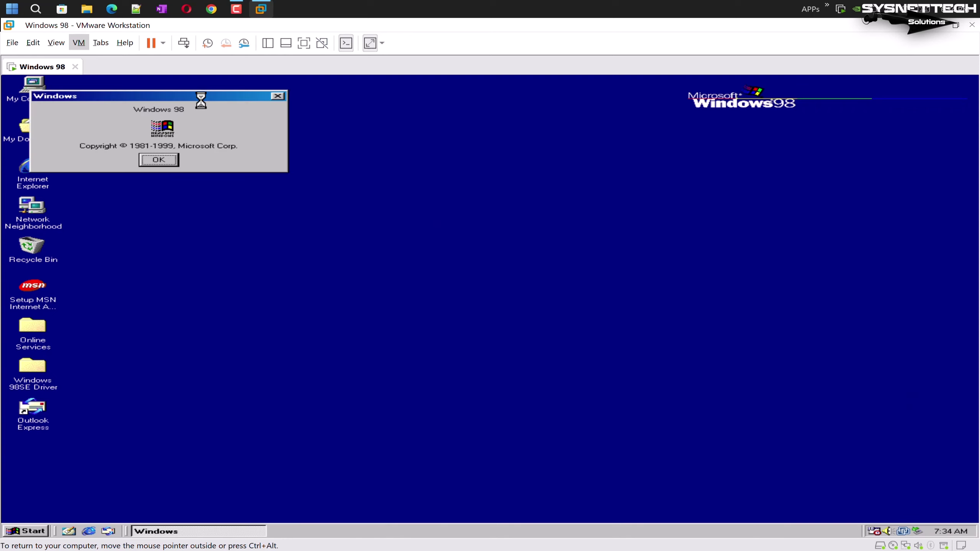
drag(201, 101, 511, 202)
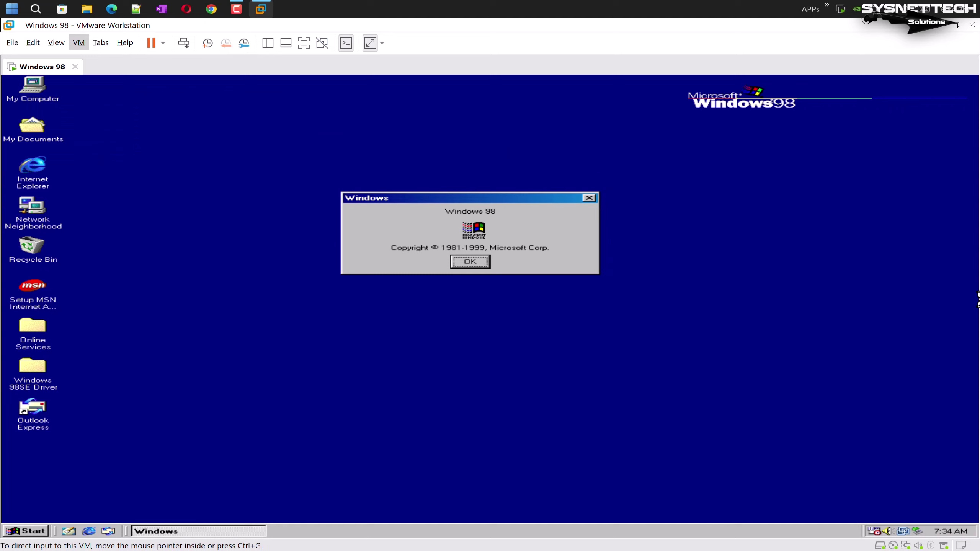
click(482, 260)
Refresh the desktop, take a virtual machine snapshot named FRESH and check its details in Snapshot Manager.
right_click(627, 250)
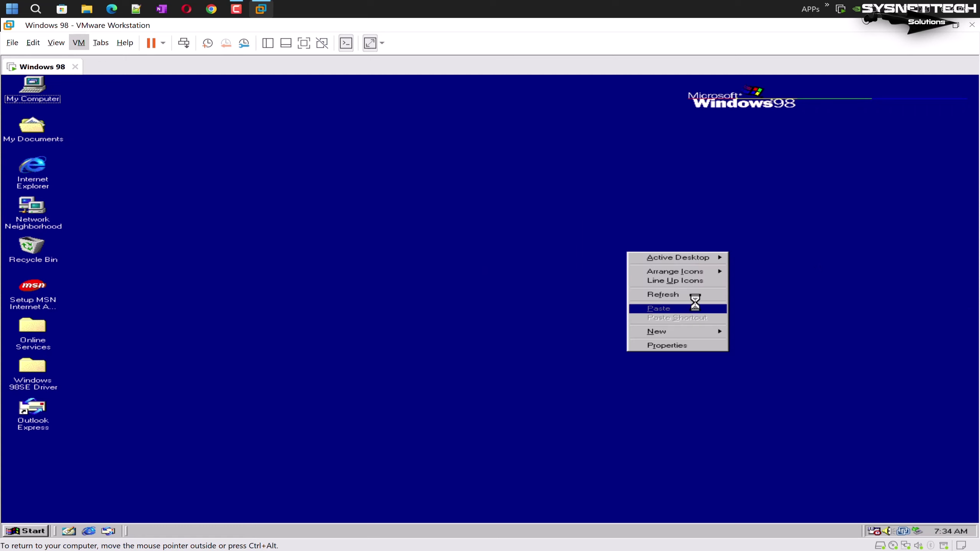
click(695, 293)
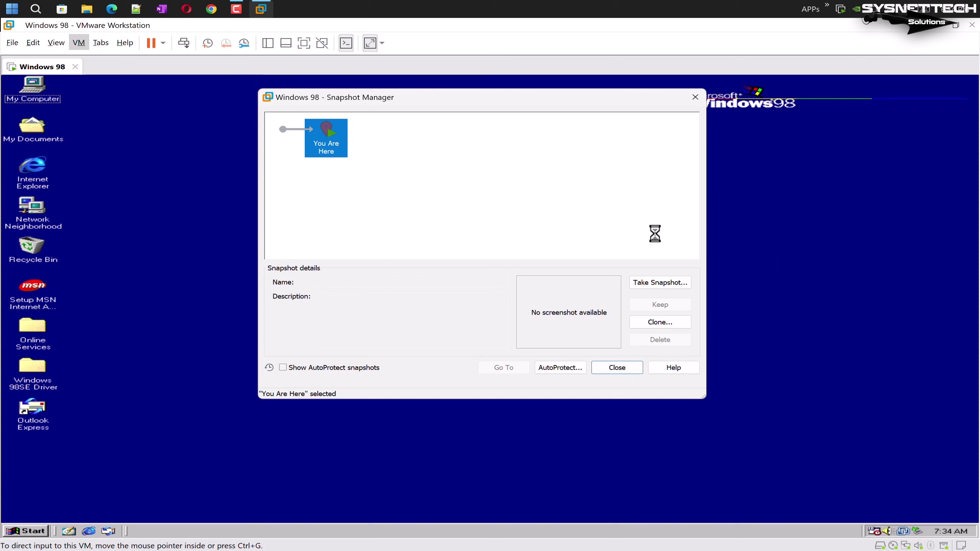
click(671, 282)
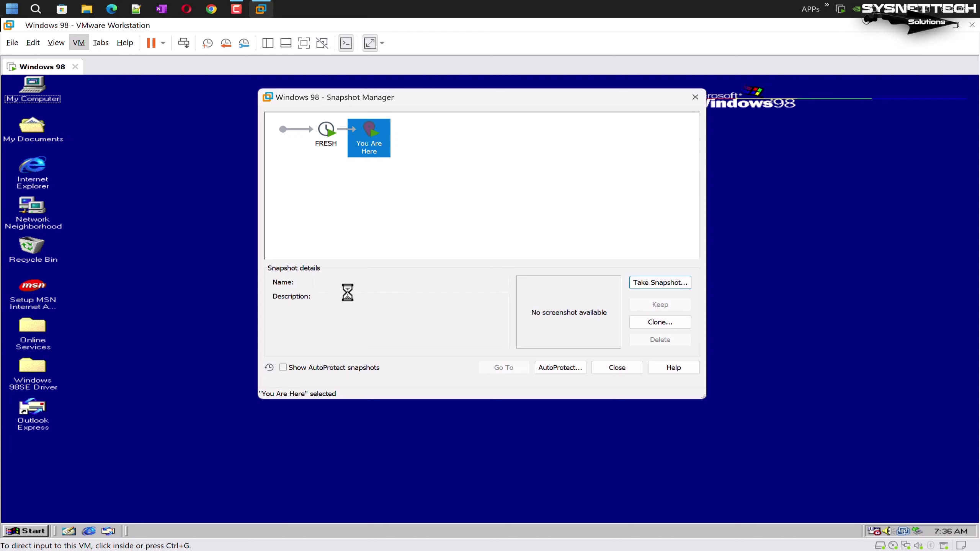
click(322, 135)
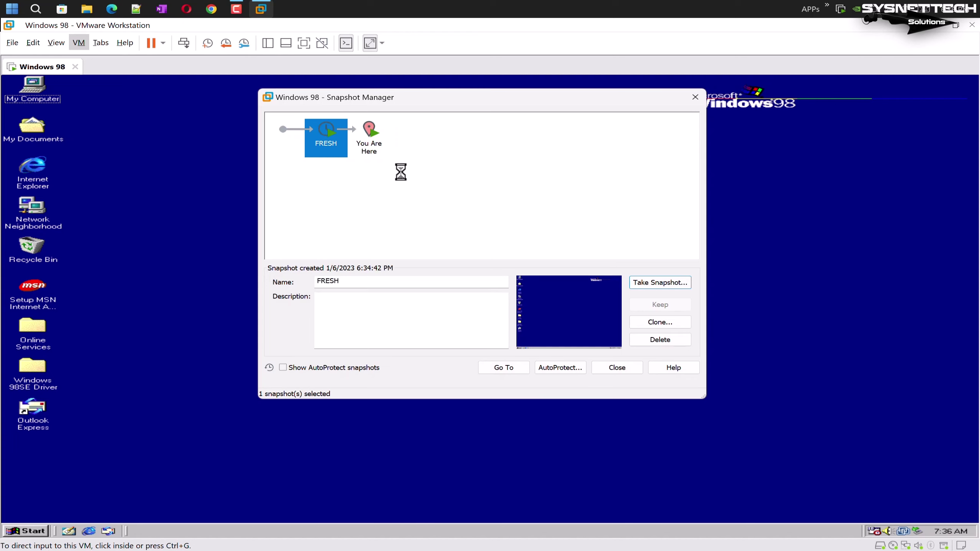
click(618, 367)
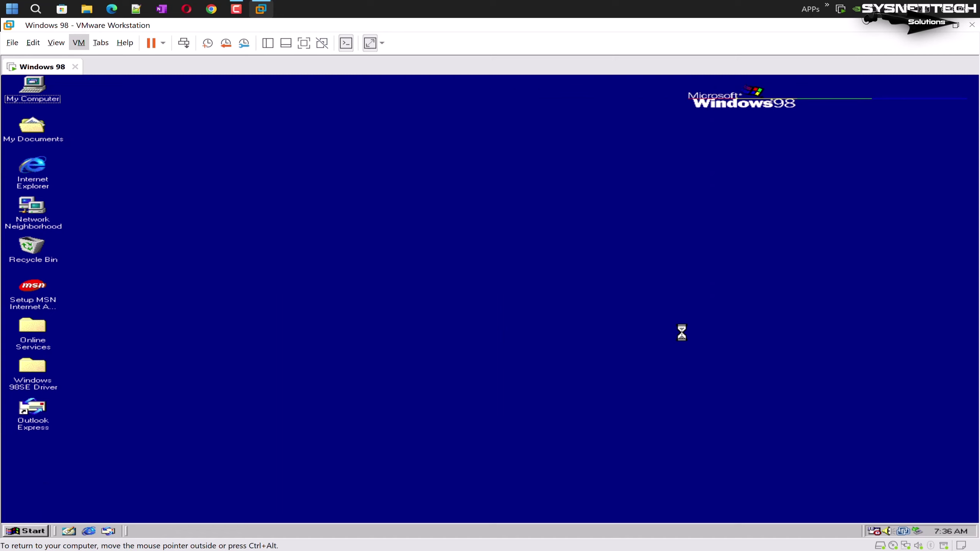
Shut down Windows 98 and show the virtual machine library.
click(33, 531)
click(92, 516)
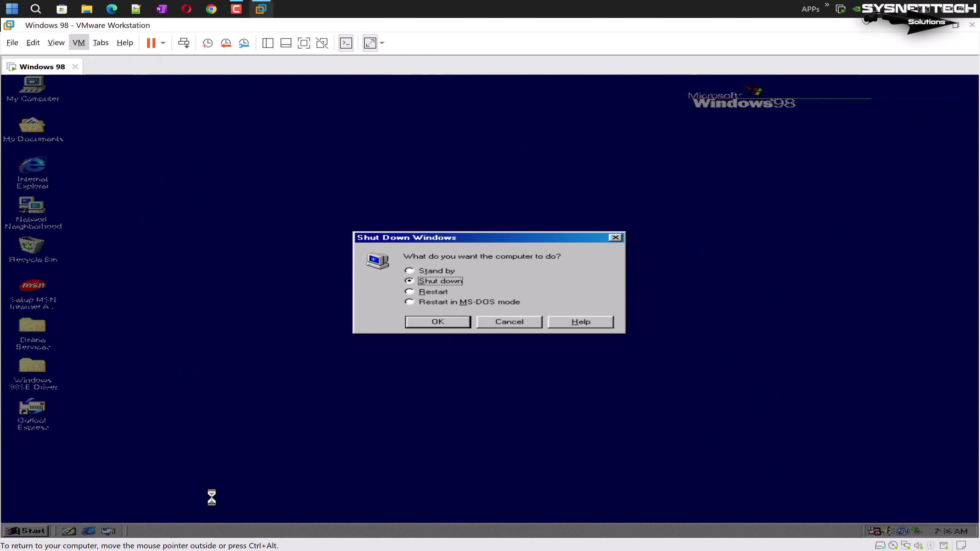
click(441, 322)
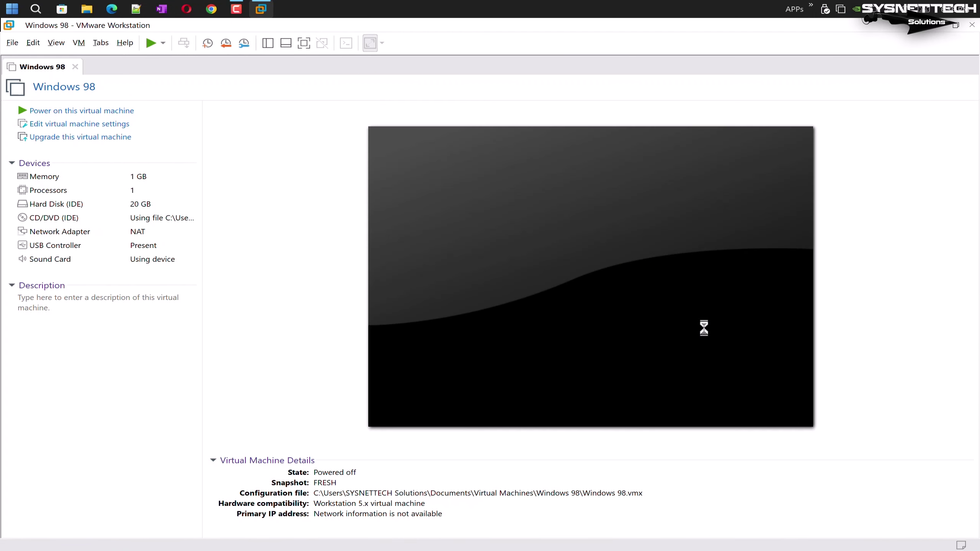
click(272, 43)
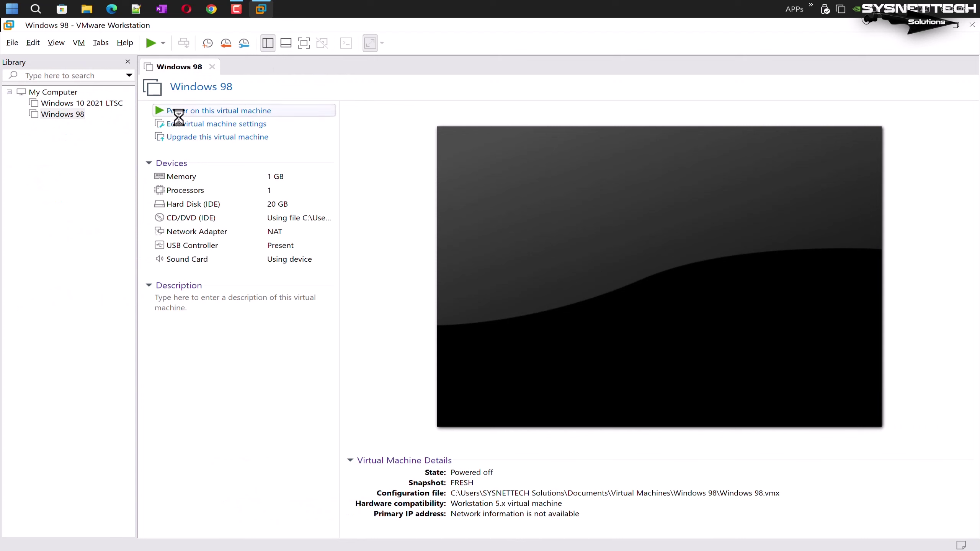
Open the Windows 98 virtual machine's directory and examine its configuration file and the Snapshot1 .vmsn and .vmem files.
right_click(78, 114)
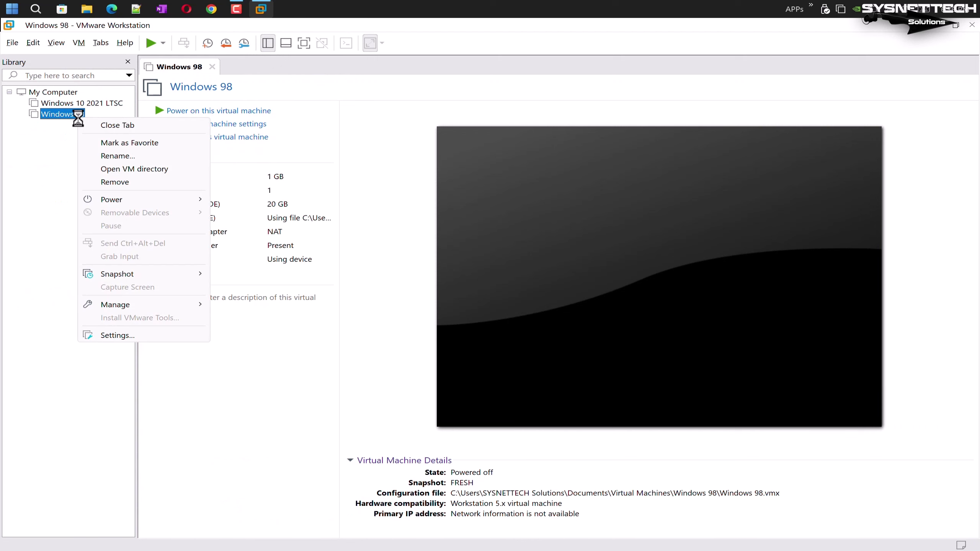
click(149, 169)
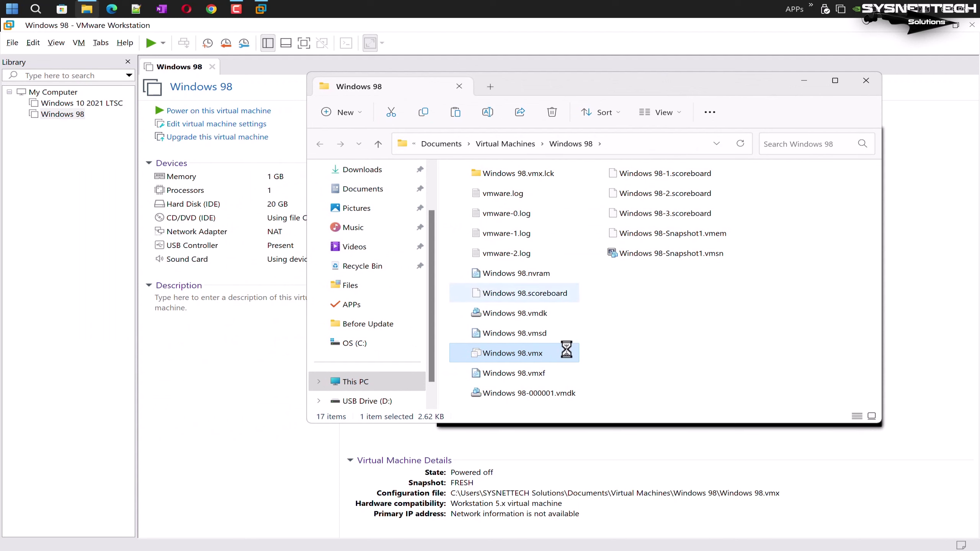
click(784, 354)
click(698, 258)
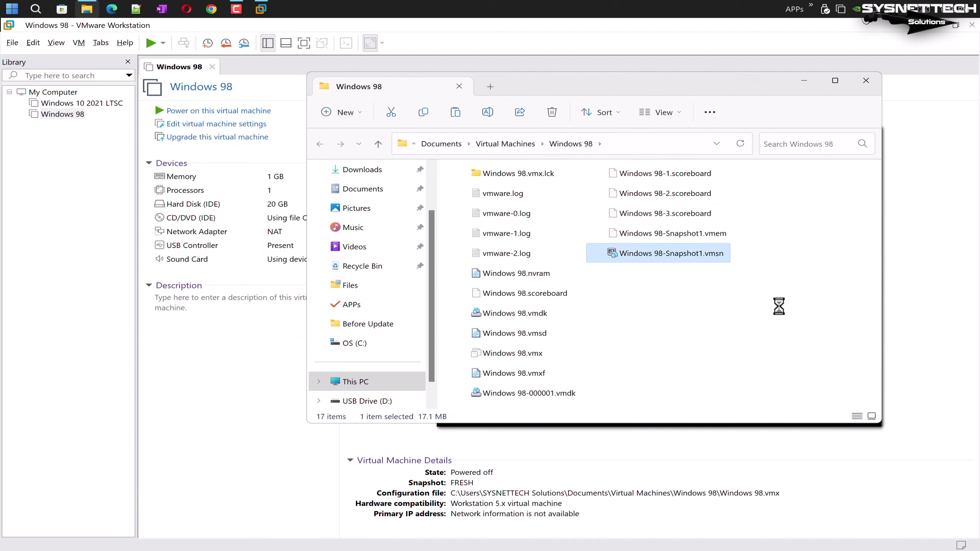
click(797, 265)
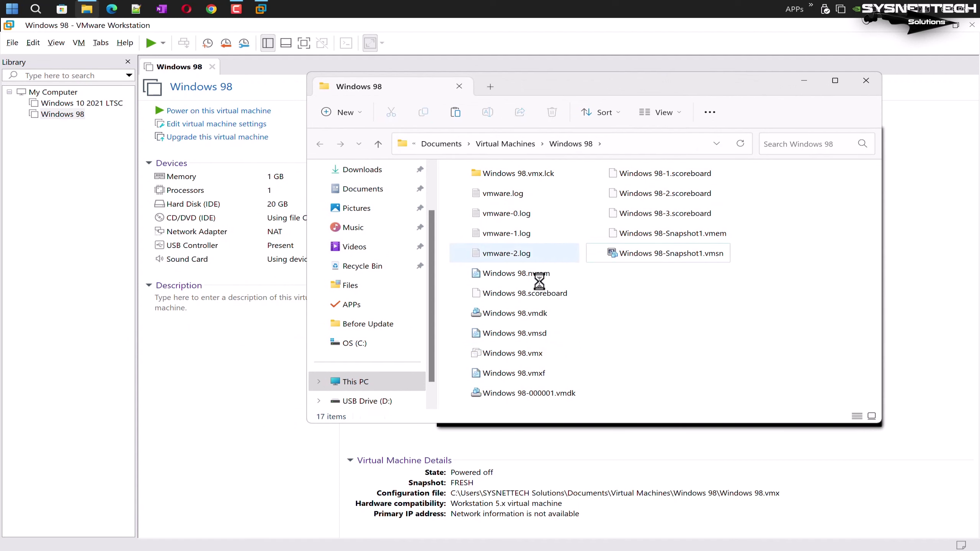
click(659, 255)
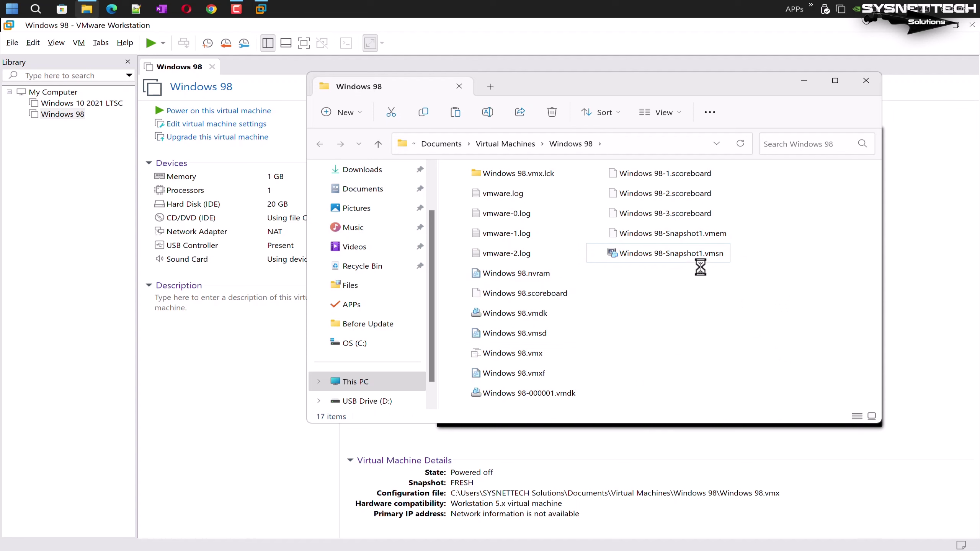
click(698, 235)
Refresh the file listing, then select the Windows 98 folder in the parent Virtual Machines folder.
right_click(648, 298)
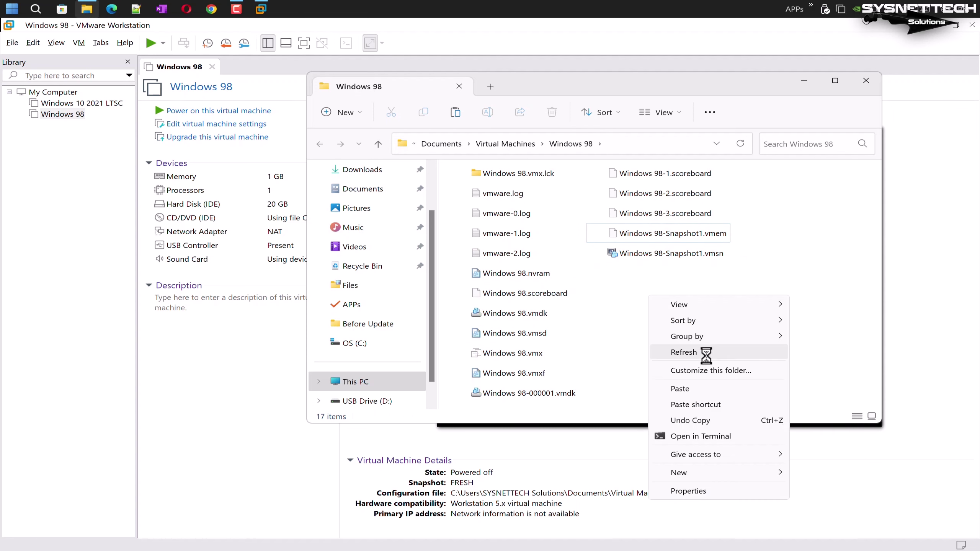
click(704, 352)
click(518, 144)
drag(604, 348, 474, 307)
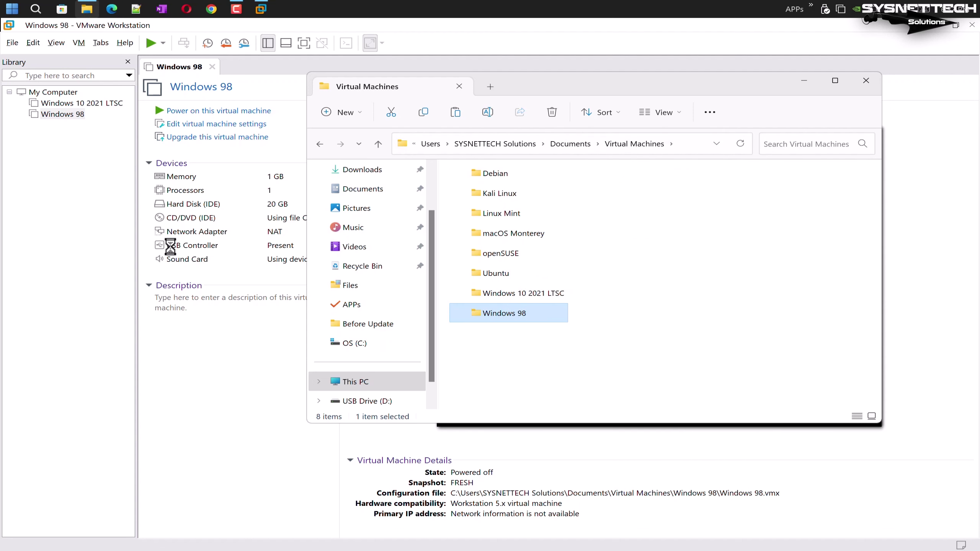
Permanently delete the Windows 98 virtual machine from disk in VMware Workstation.
click(91, 113)
right_click(77, 116)
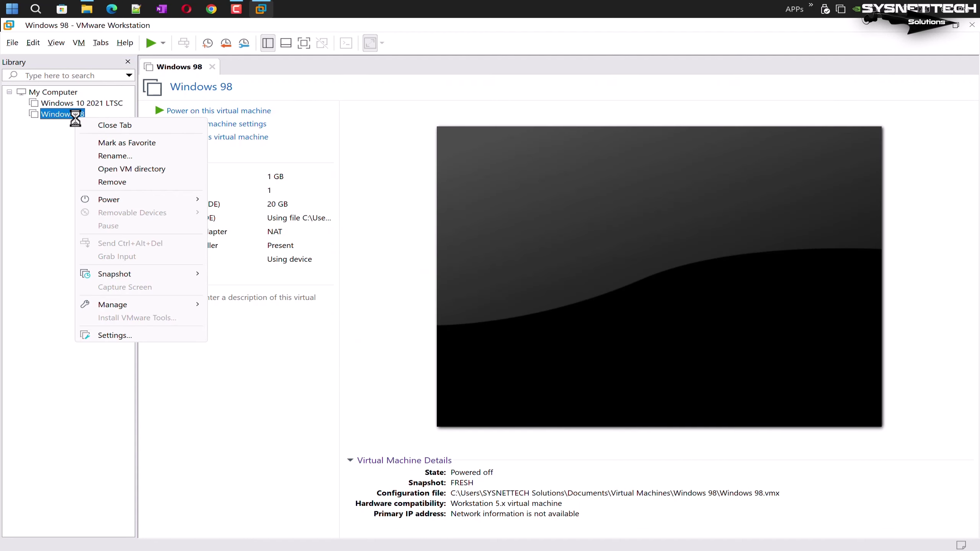
mouse_move(162, 304)
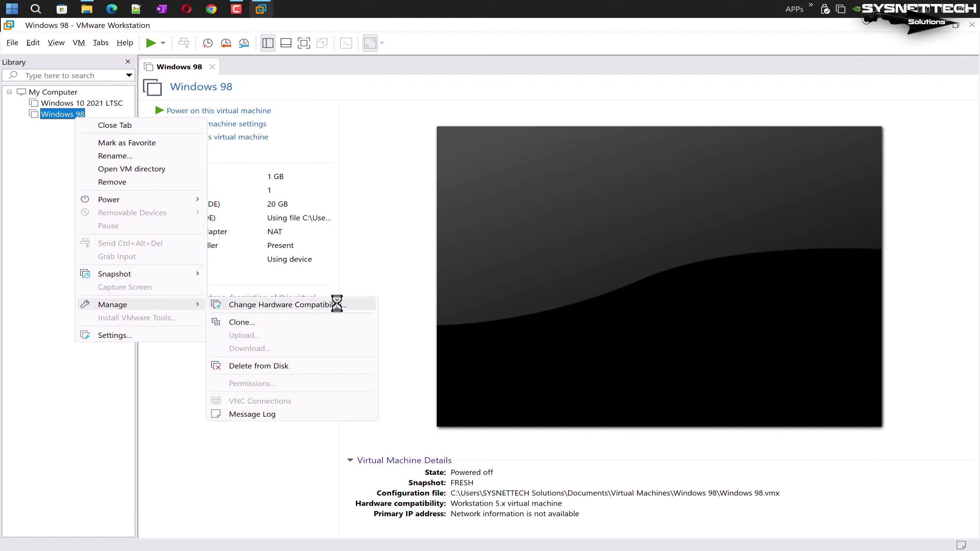
click(262, 366)
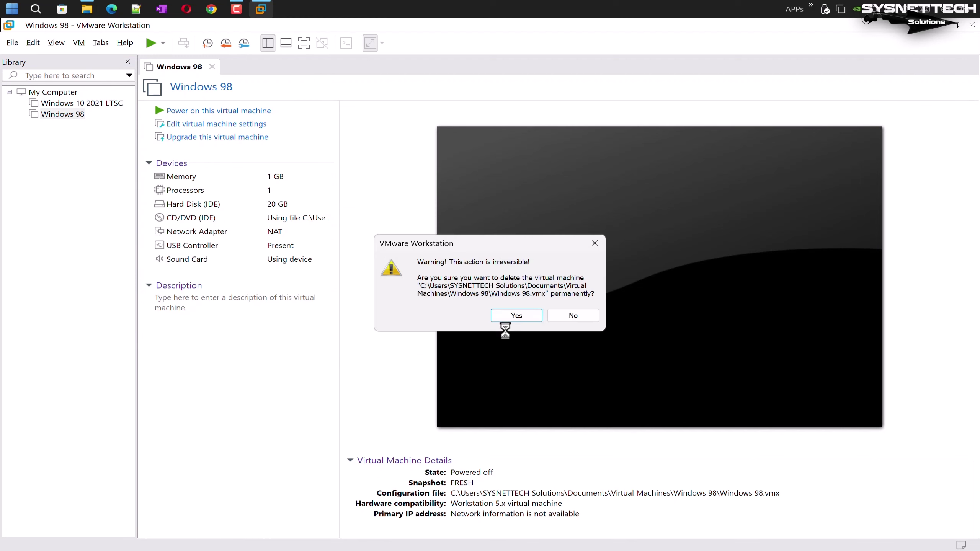
click(506, 314)
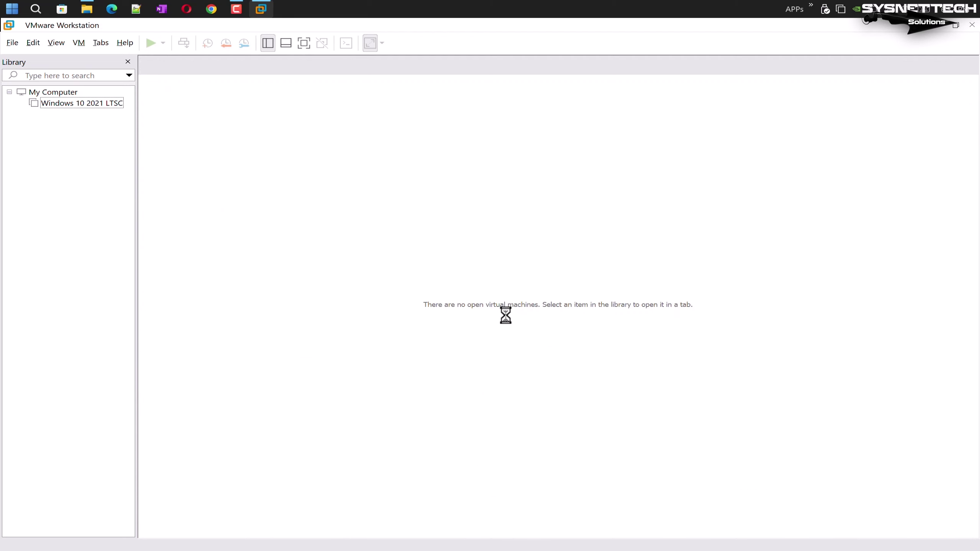
Check in File Explorer whether the Windows 98 folder is gone from Virtual Machines, and close the window.
click(87, 8)
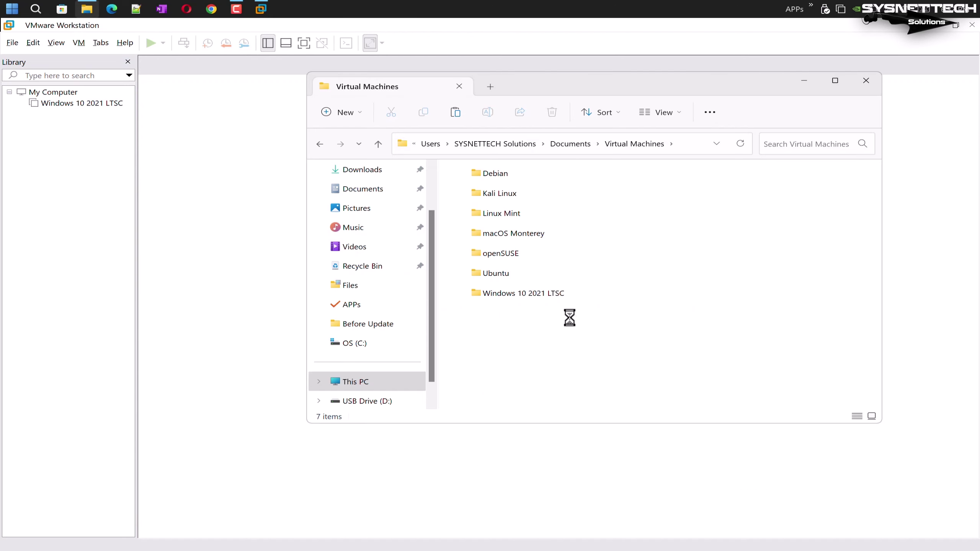
drag(560, 329, 502, 318)
click(868, 82)
Hide the virtual machine library and show the About information for VMware Workstation 17 Pro.
click(128, 61)
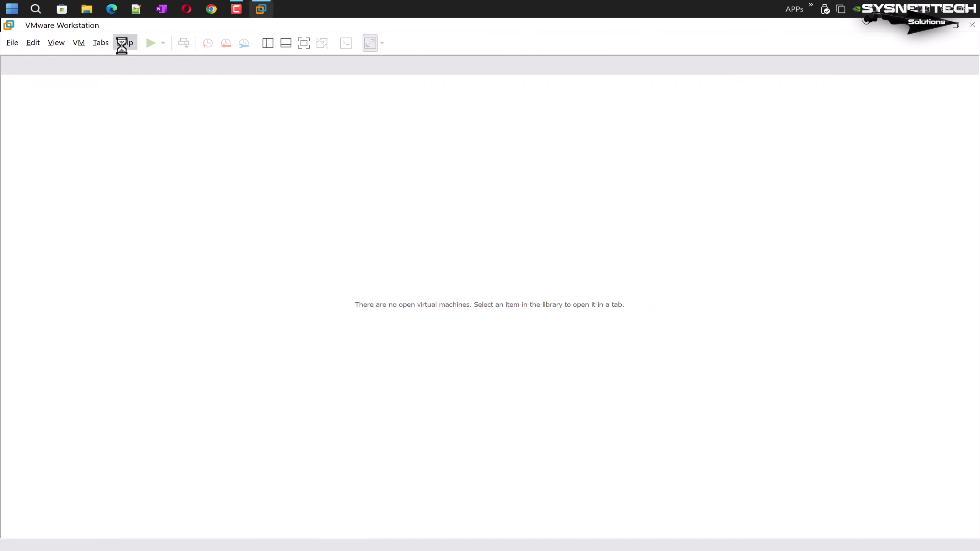
click(124, 42)
click(237, 168)
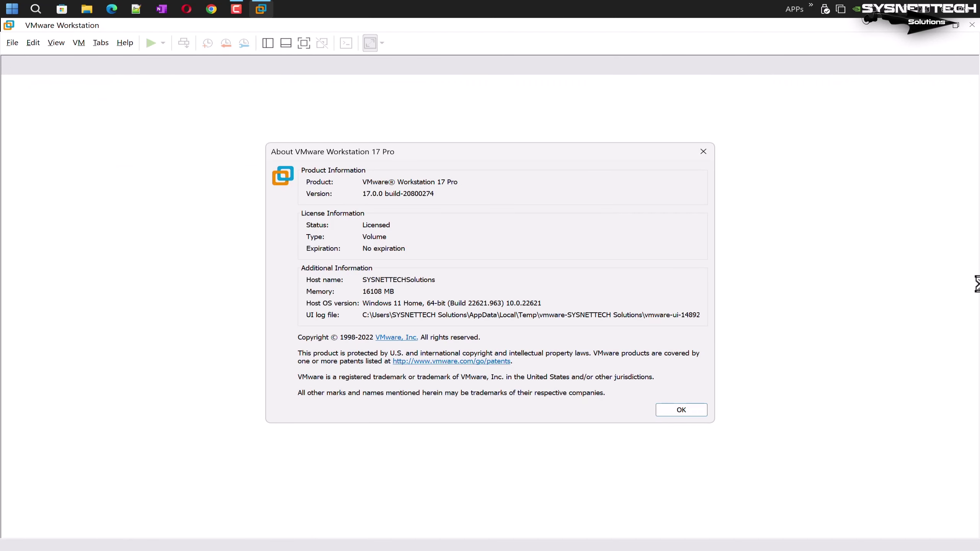